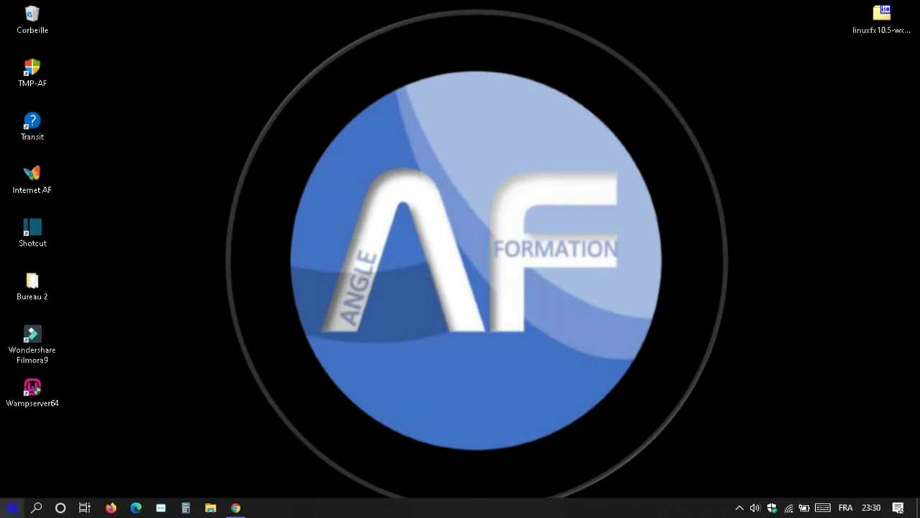
Launch Excel from the Start menu and create the blank workbook Classeur1
left_click(12, 507)
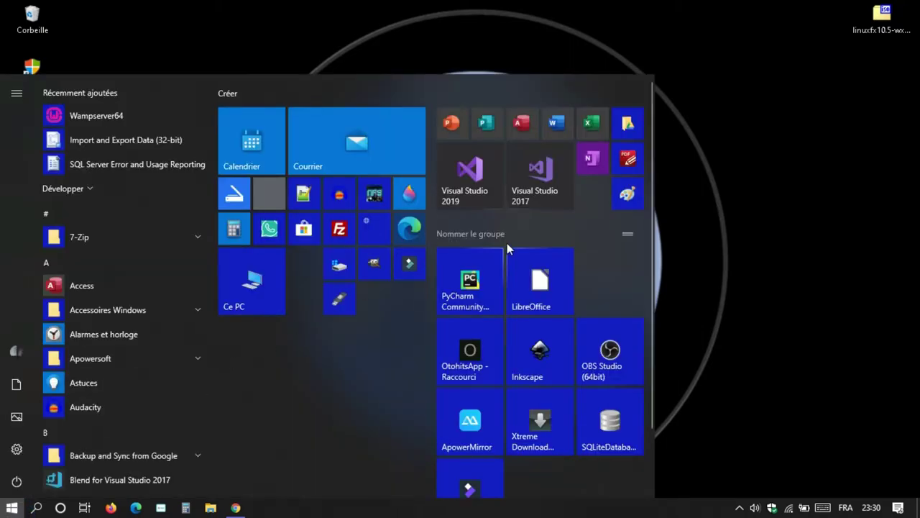
left_click(598, 123)
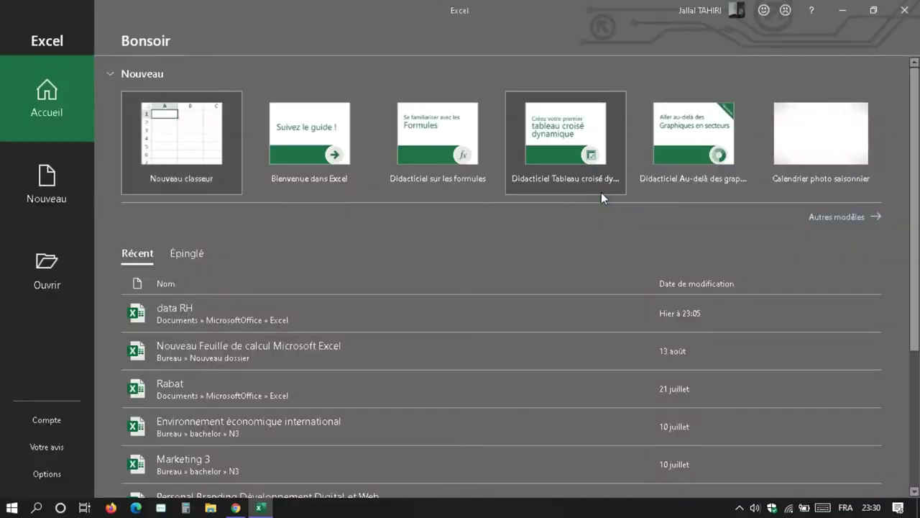
left_click(181, 153)
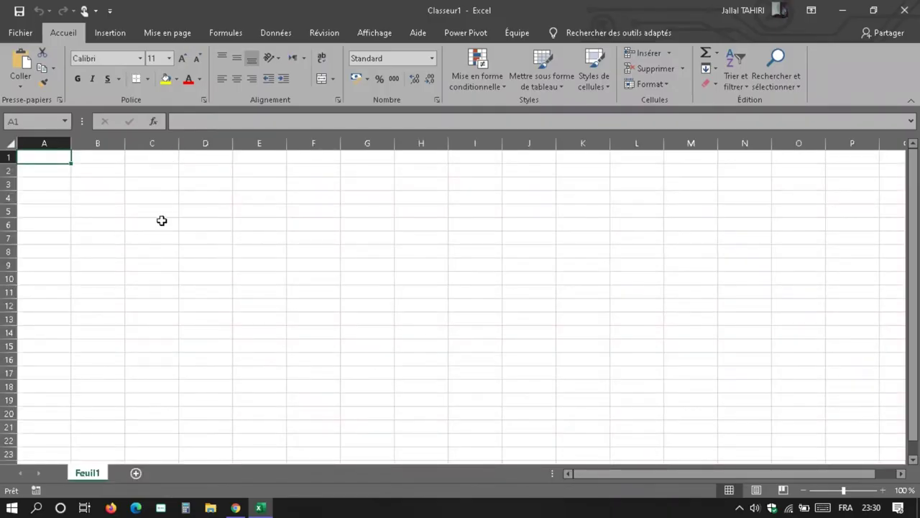
Show the print preview and return so the A4 page breaks appear as dashed lines
left_click(836, 491)
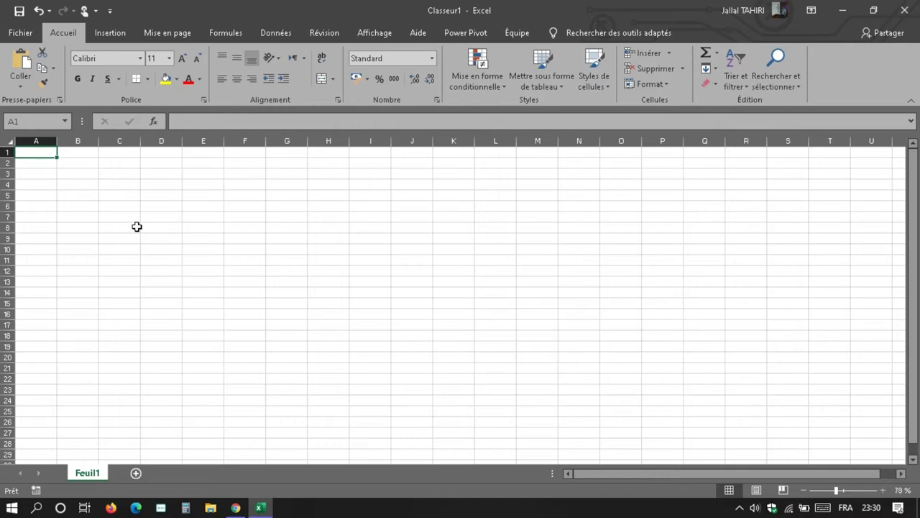
key("ctrl+p")
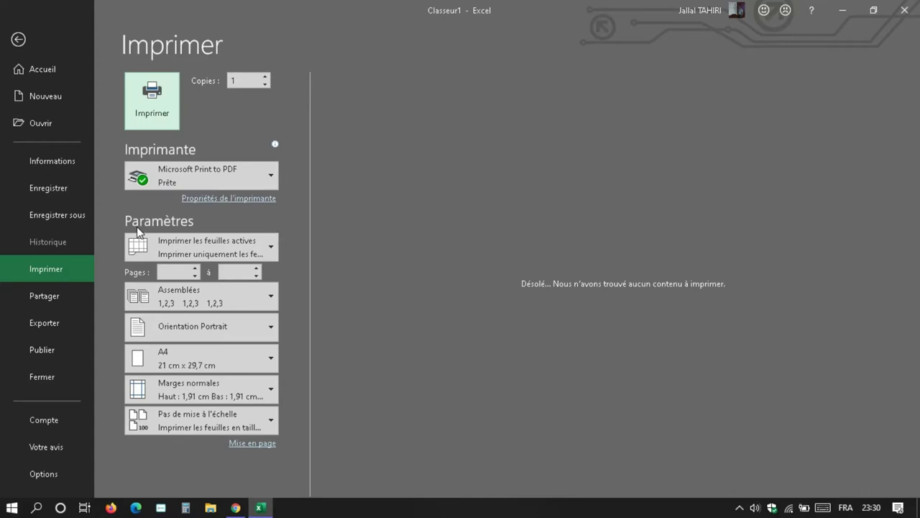
key("Escape")
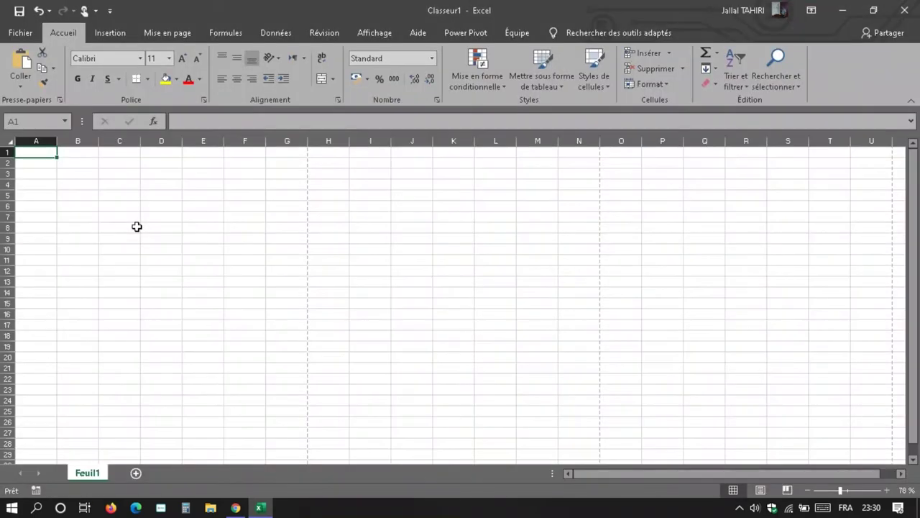
scroll(136, 226, "down", 3)
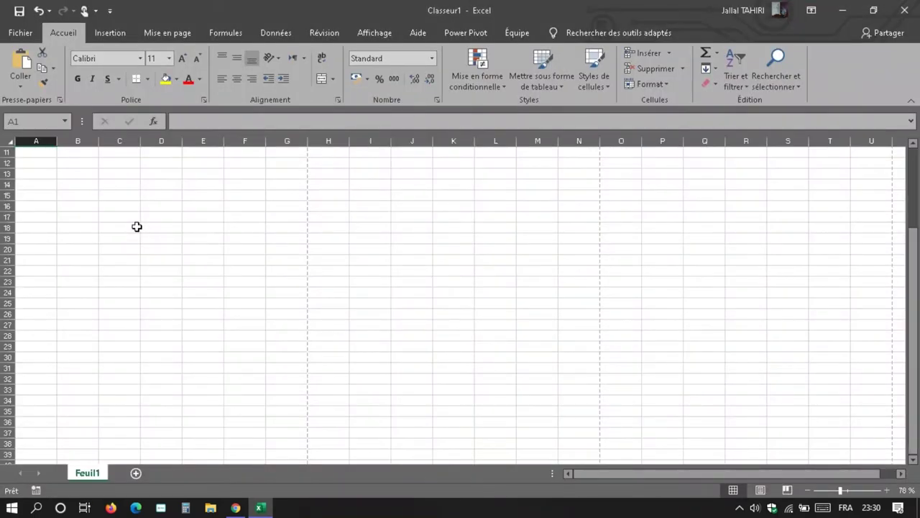
scroll(136, 227, "down", 2)
scroll(136, 227, "down", 2)
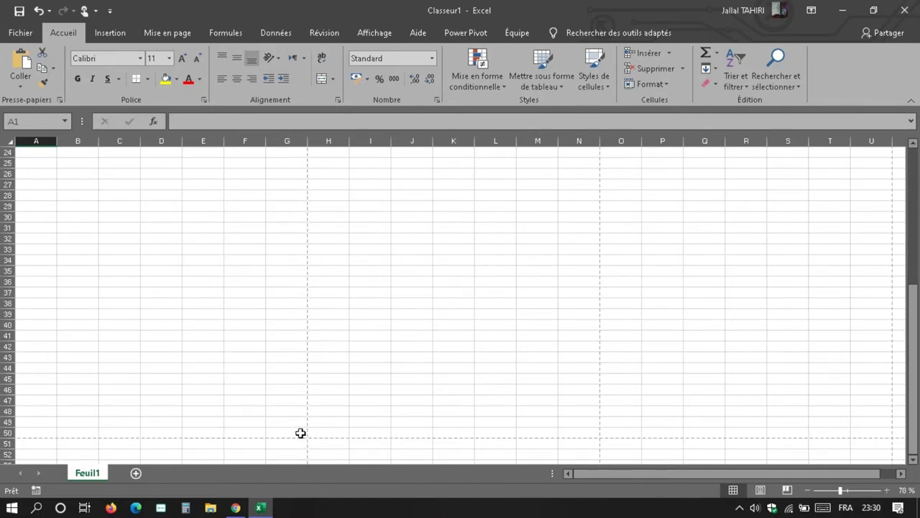
Check the page bottom, then zoom out to 44% so a whole page is visible
left_click_drag(300, 433, 234, 383)
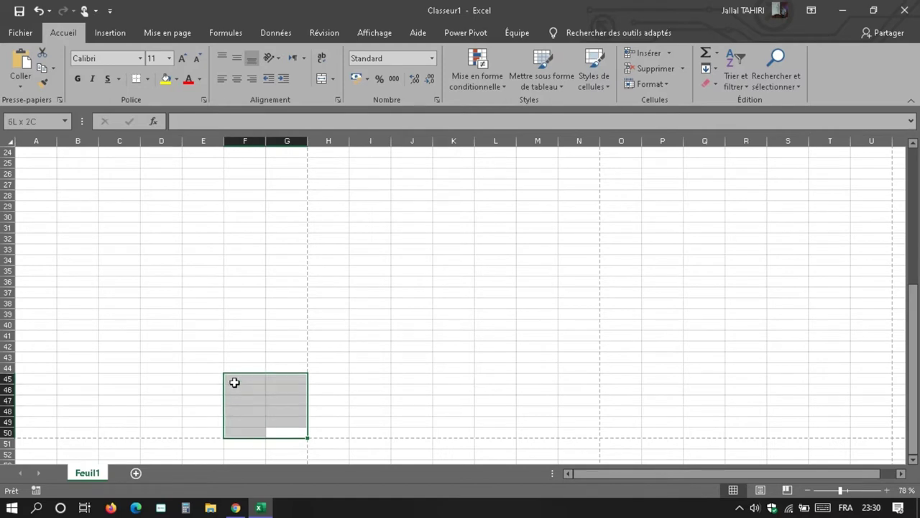
scroll(235, 383, "up", 8)
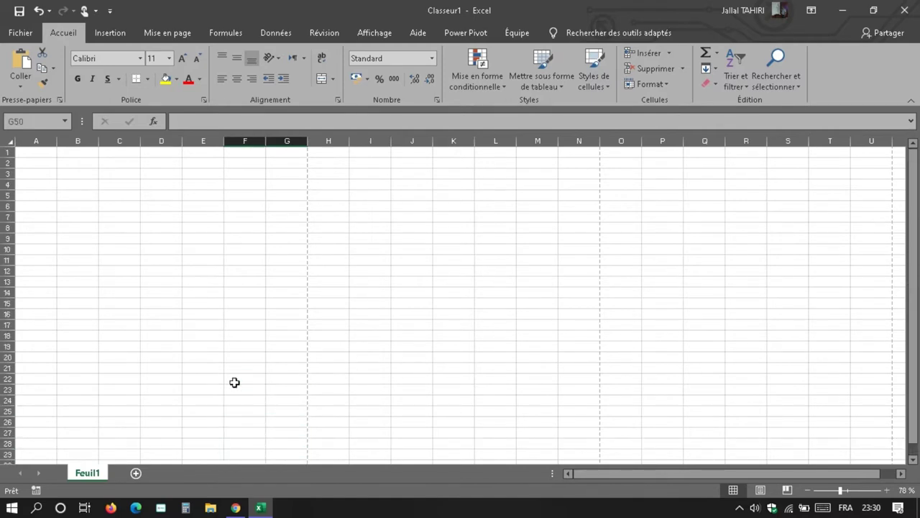
left_click(832, 490)
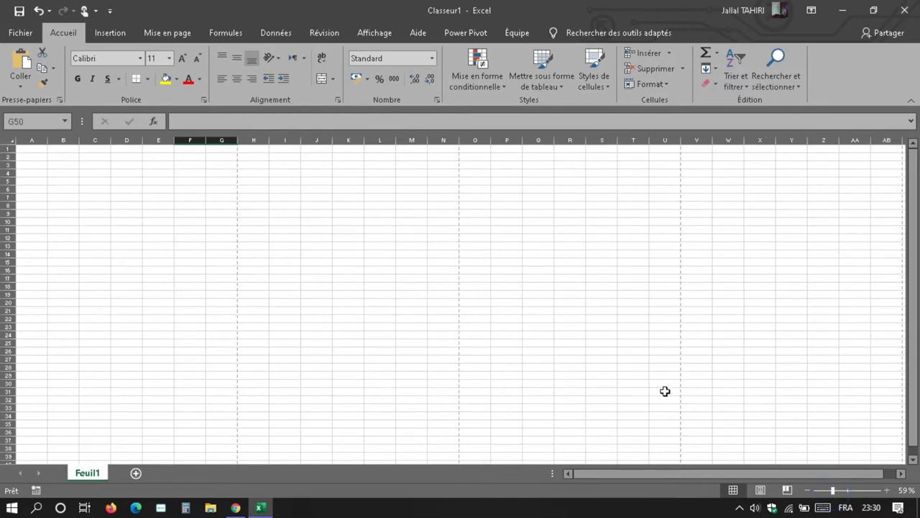
left_click(828, 489)
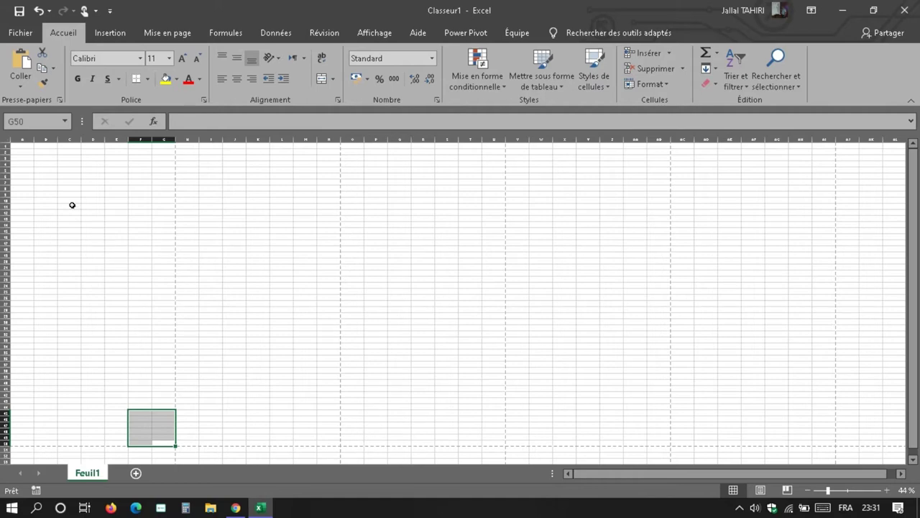
left_click(65, 157)
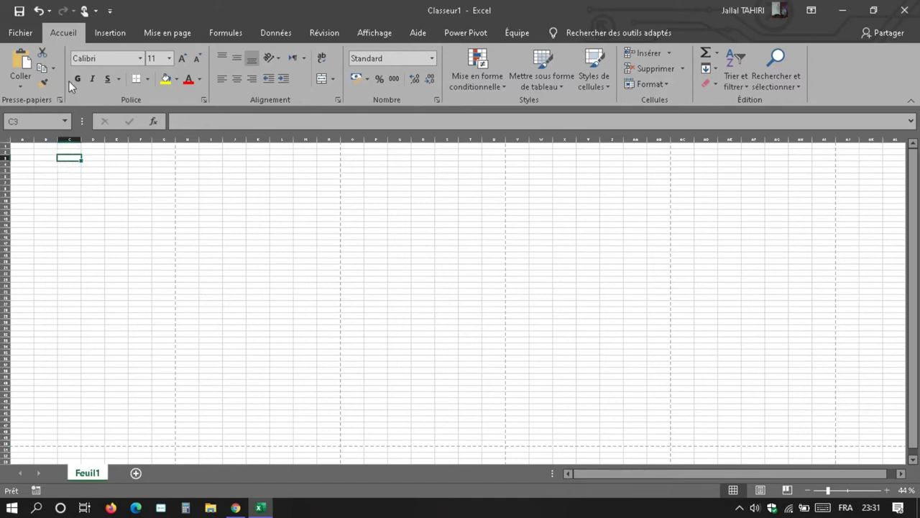
left_click(110, 33)
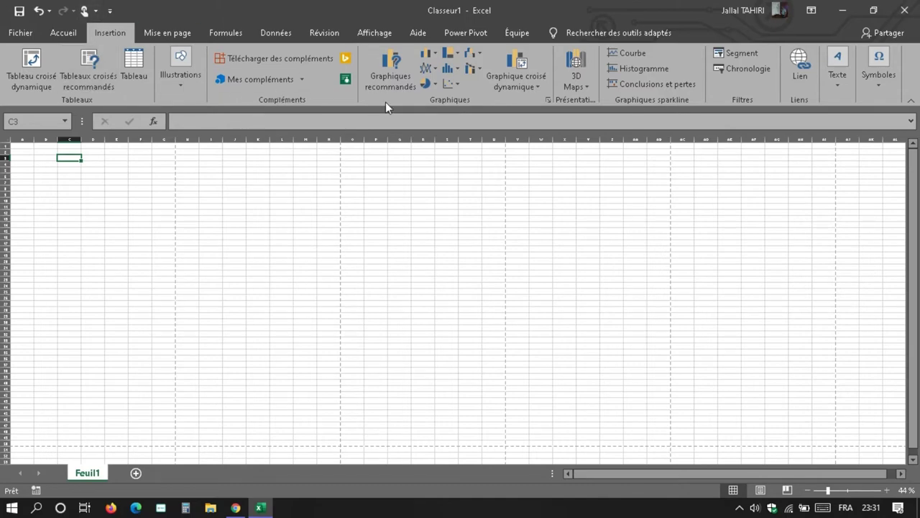
Insert the visualstudio_code-card picture from the LOGO folder on this computer
left_click(186, 81)
left_click(173, 130)
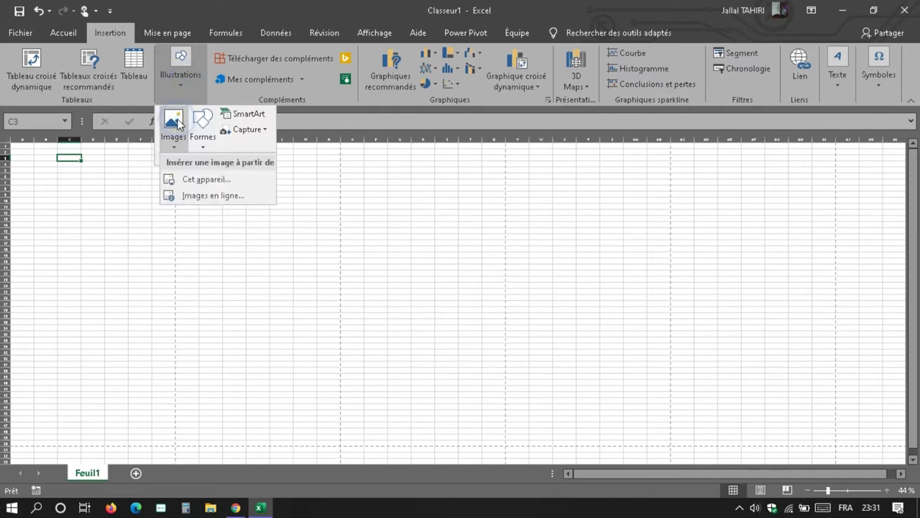
left_click(208, 180)
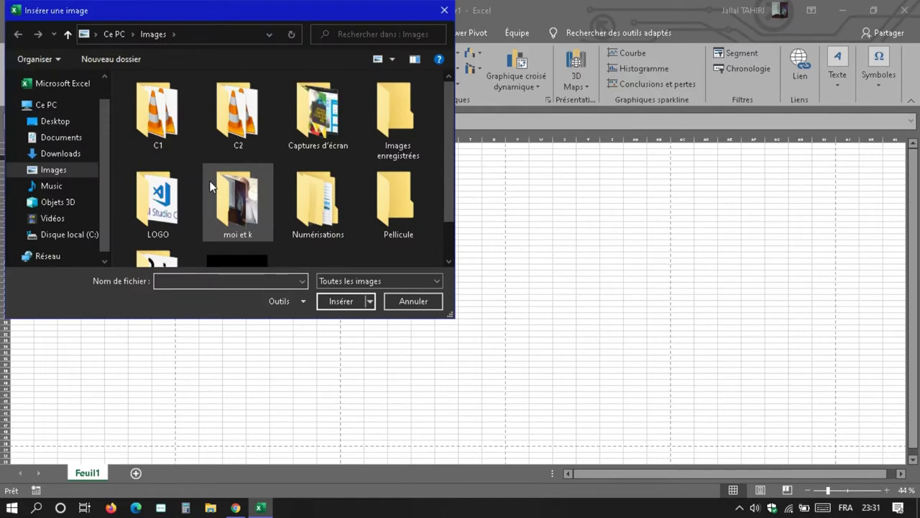
double_click(175, 198)
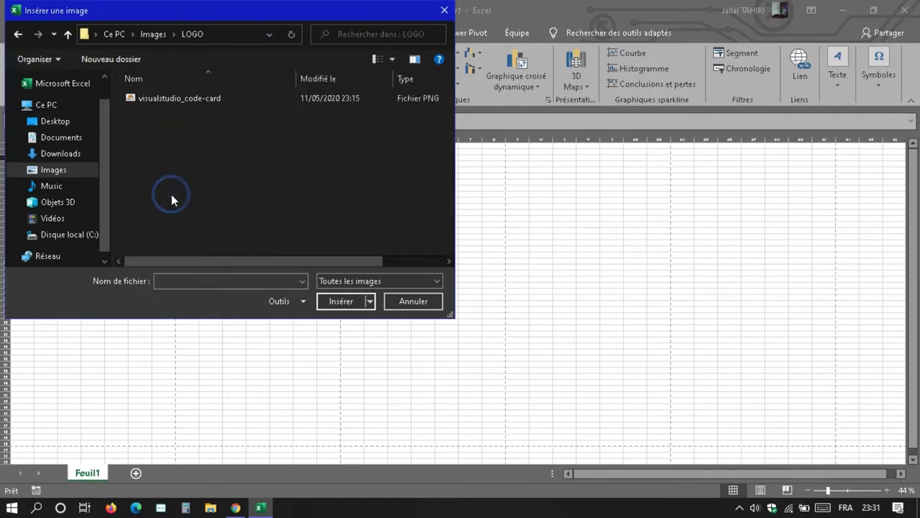
double_click(190, 101)
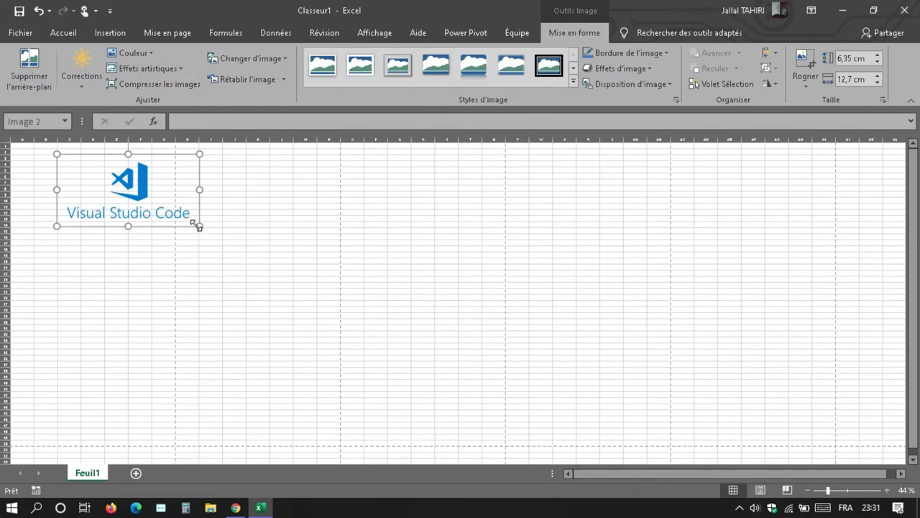
Crop the picture so only the Visual Studio Code logo remains
right_click(134, 180)
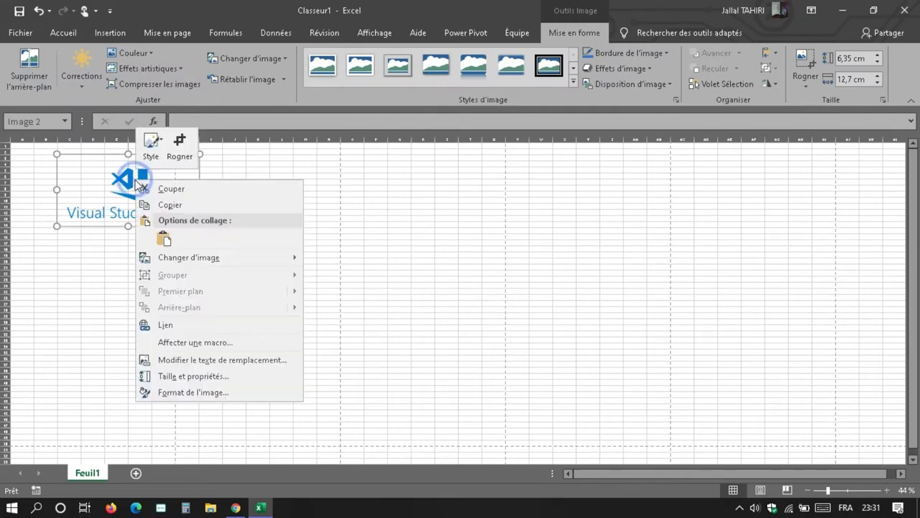
left_click(179, 147)
left_click(179, 147)
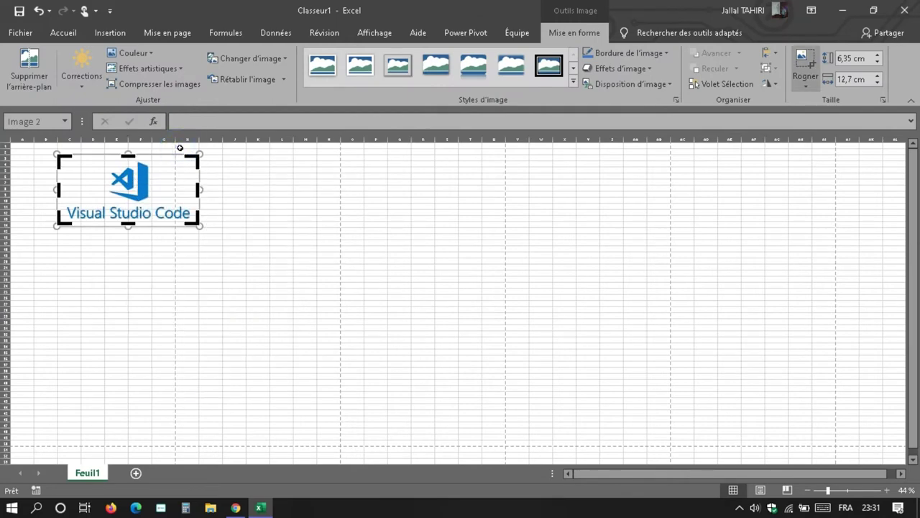
left_click_drag(193, 224, 162, 206)
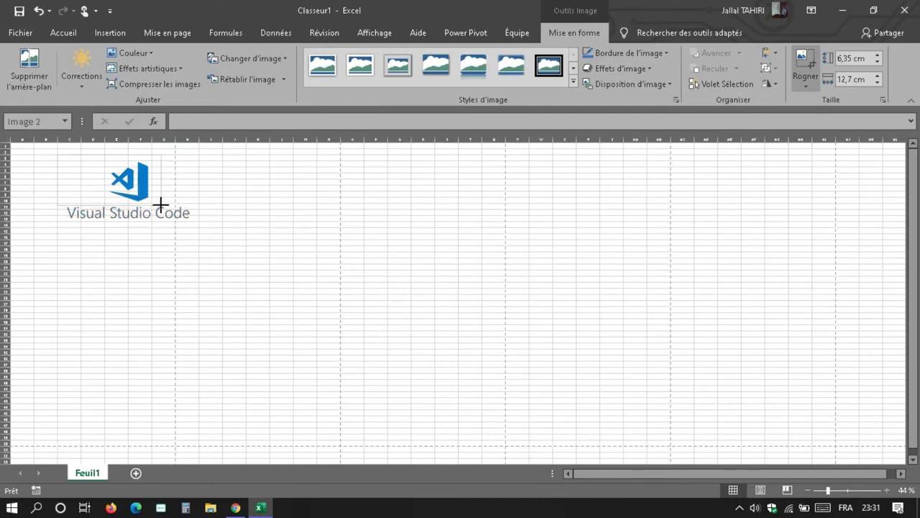
left_click_drag(162, 206, 158, 202)
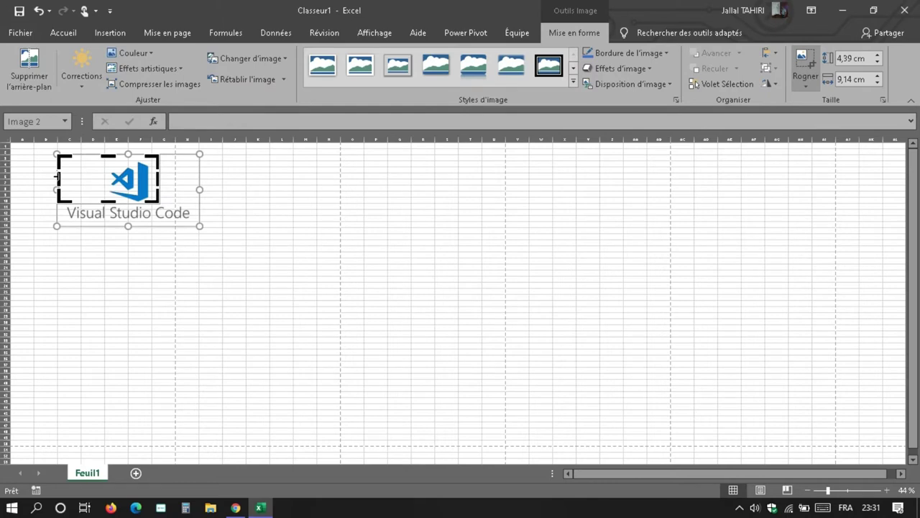
left_click_drag(61, 175, 95, 173)
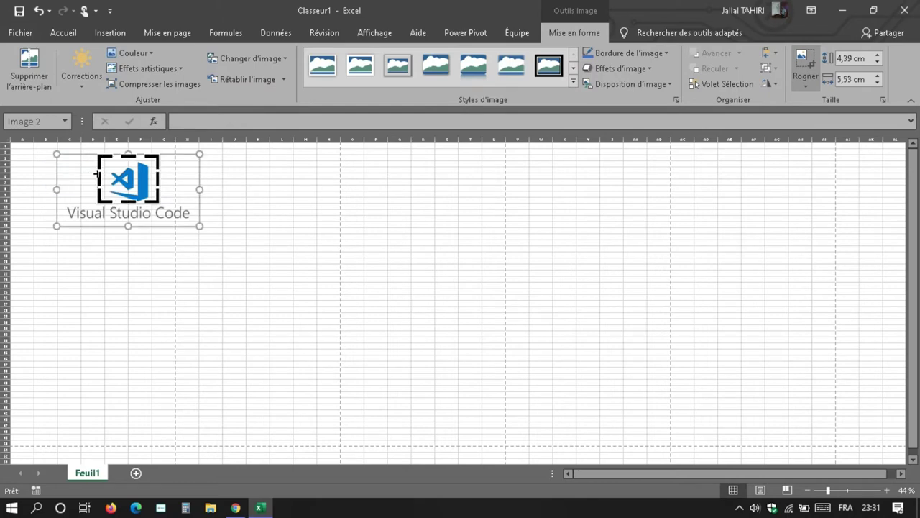
left_click(124, 365)
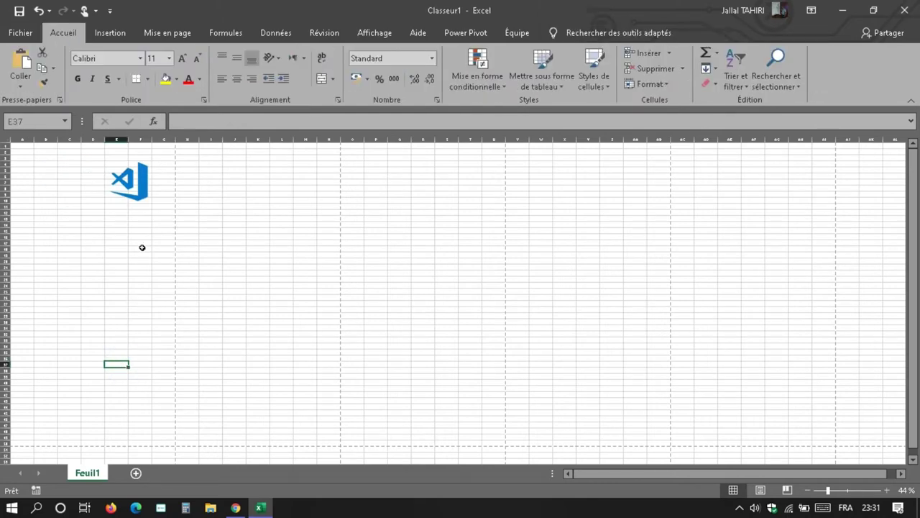
Move the logo to the sheet's top-left and shrink it to 3,31 × 4,17 cm
left_click(130, 176)
left_click_drag(130, 176, 88, 160)
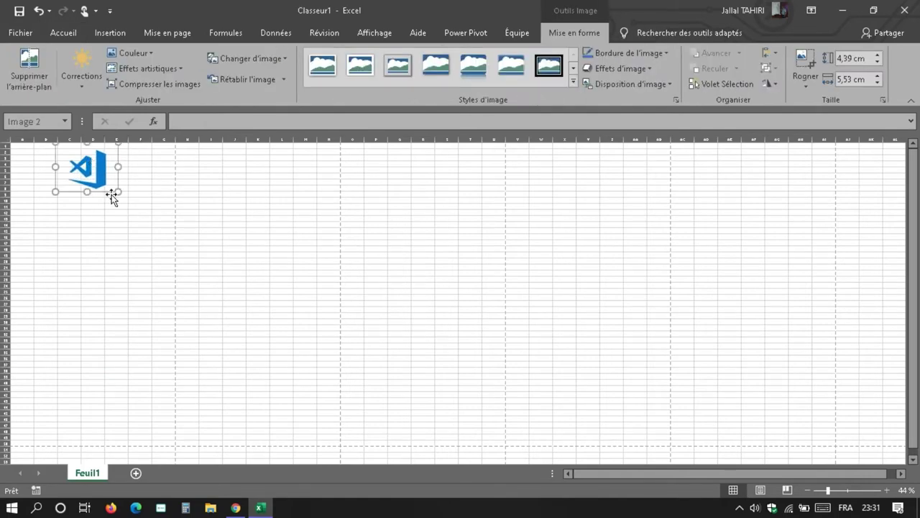
mouse_move(119, 192)
left_mouse_down()
mouse_move(98, 177)
mouse_move(102, 162)
left_mouse_up()
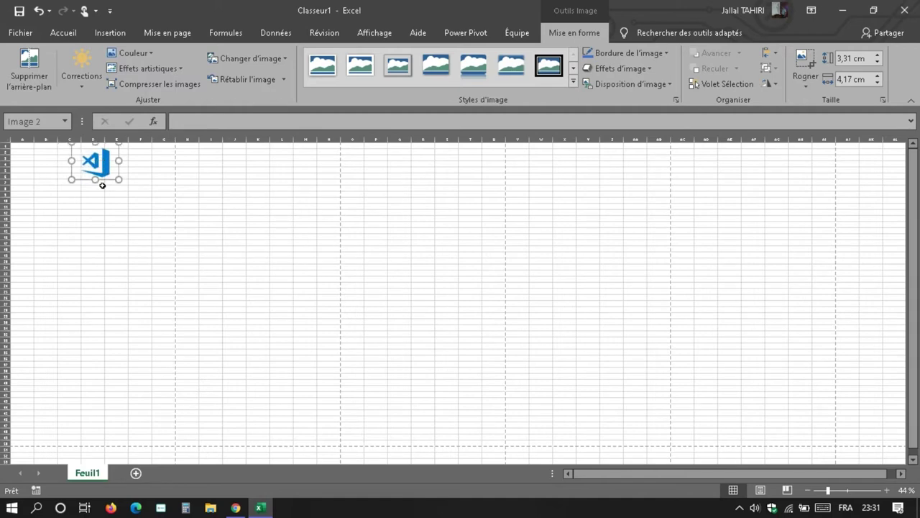
left_click(144, 187)
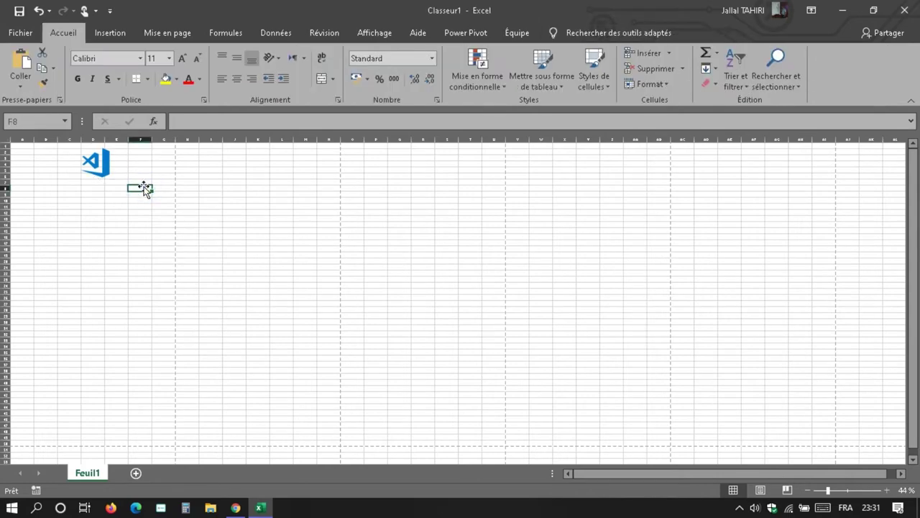
Enter 'date' in F8 and 'N° Facture' in F9, zooming the view to about 98%
type("da")
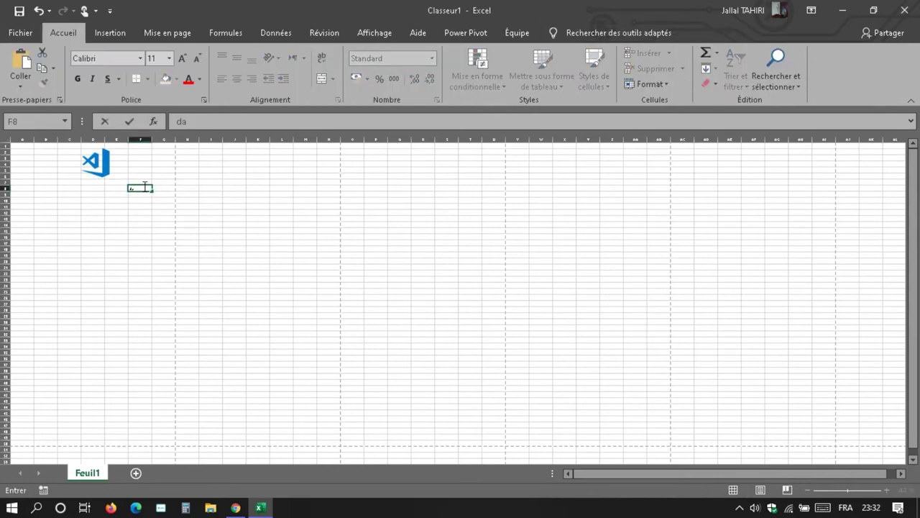
type("te")
left_click(166, 188)
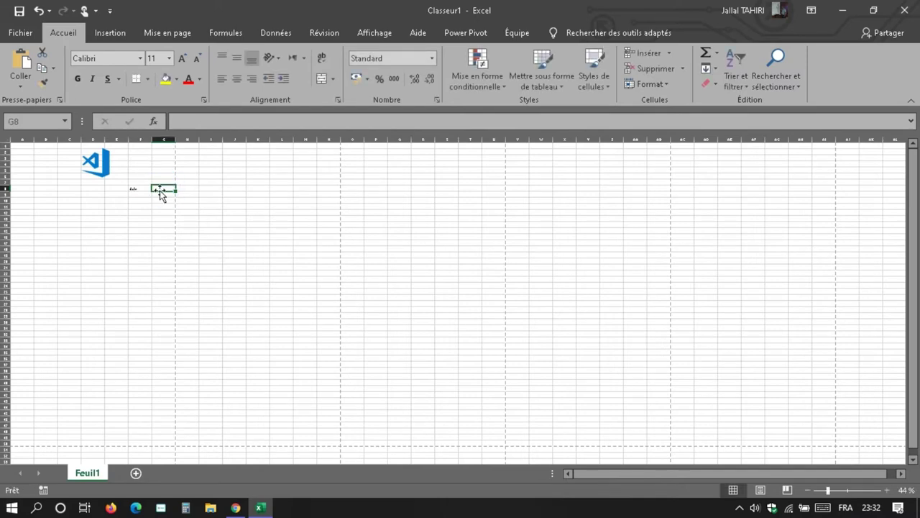
left_click(141, 195)
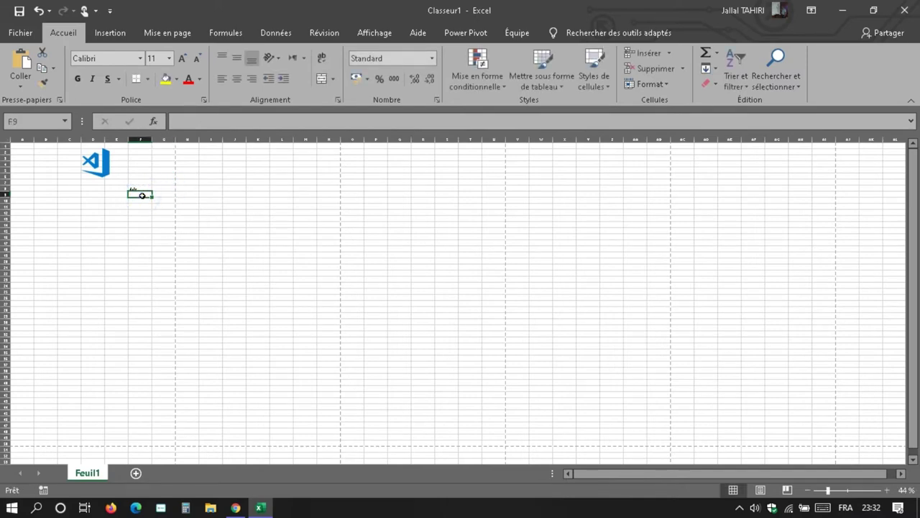
type("N")
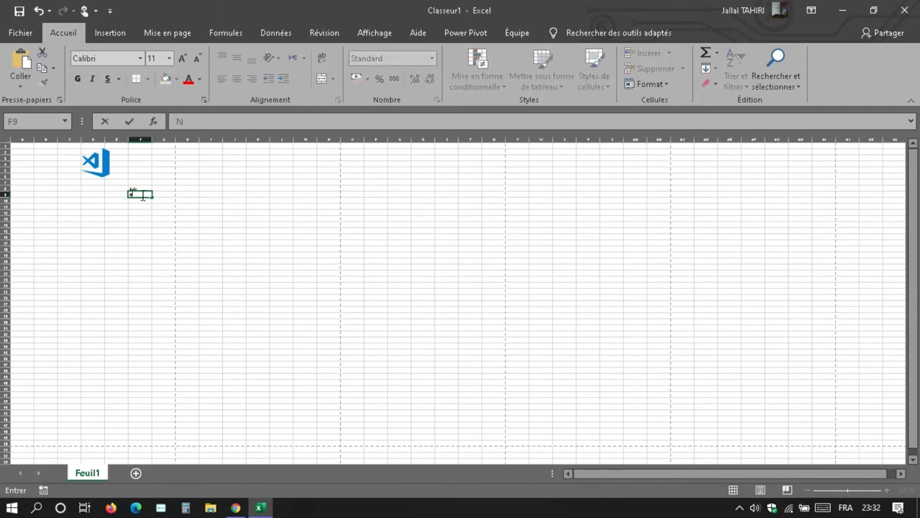
type("° Fact")
type("ur")
type("e")
left_click(861, 490)
left_click_drag(862, 491, 888, 492)
left_click(111, 219)
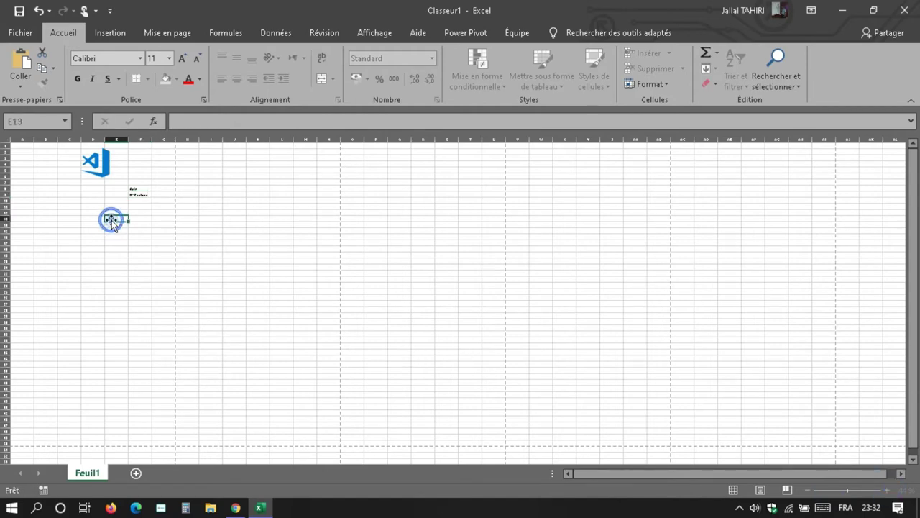
left_click_drag(829, 492, 849, 492)
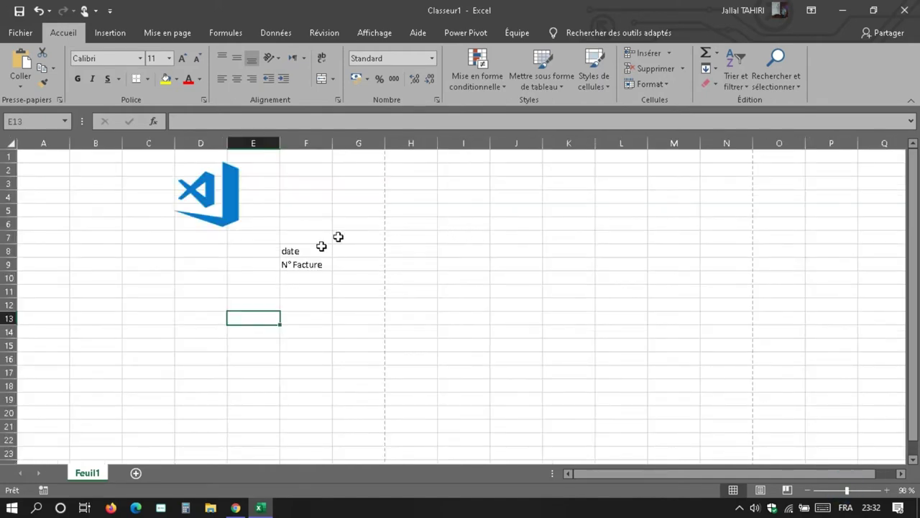
Enter the date 31-08-2020 in G8 and the invoice number 120/20 in G9
left_click(355, 254)
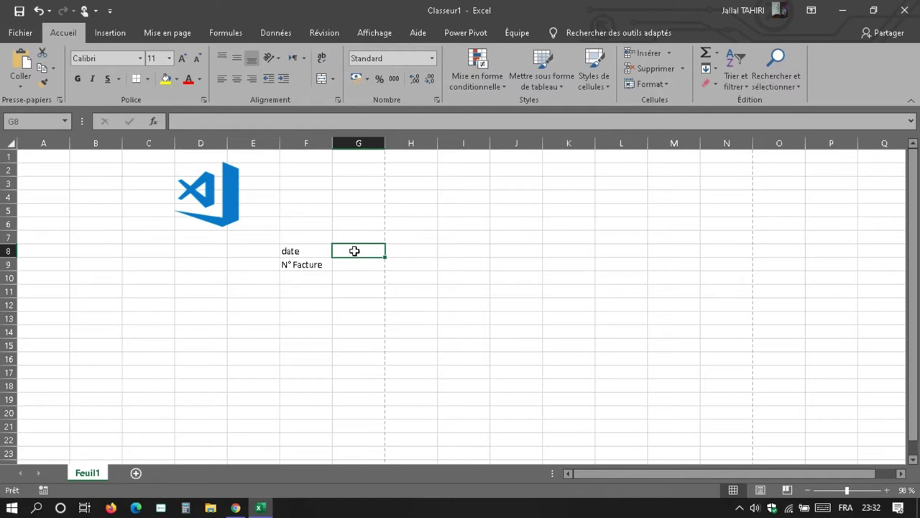
right_click(354, 253)
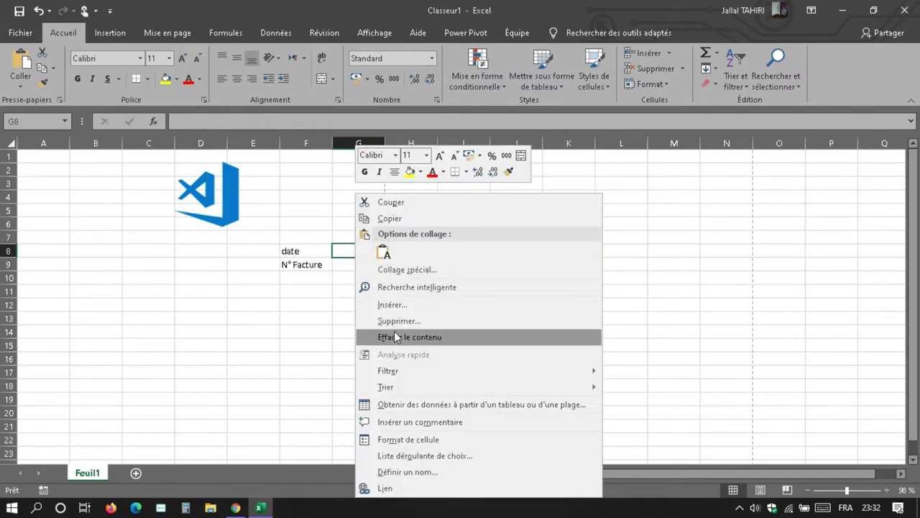
left_click(419, 304)
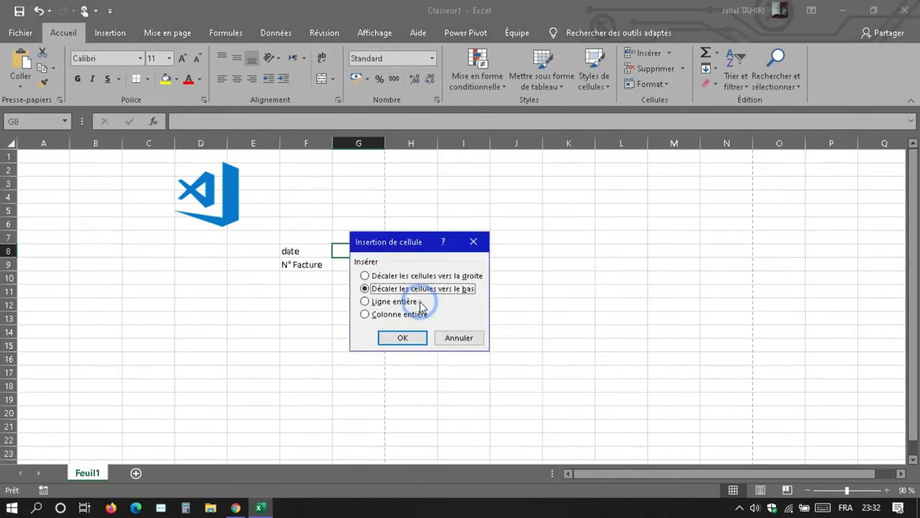
left_click(453, 338)
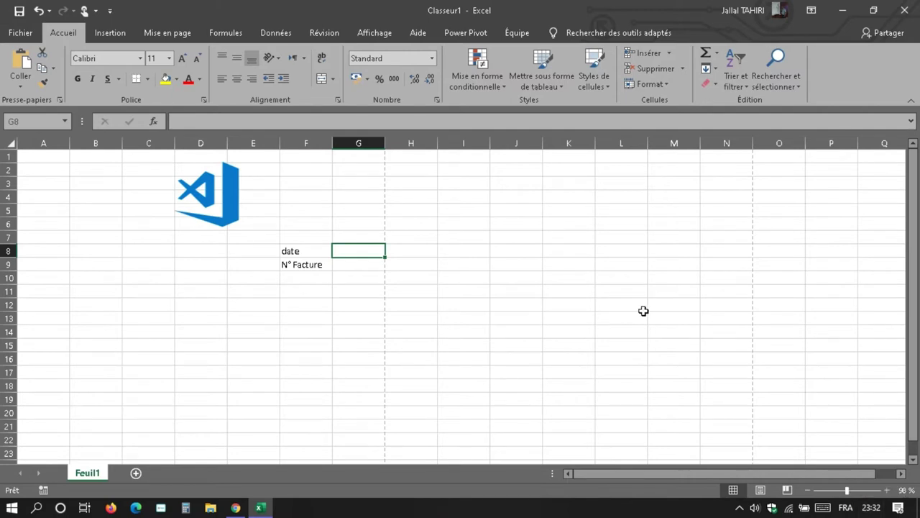
type("3")
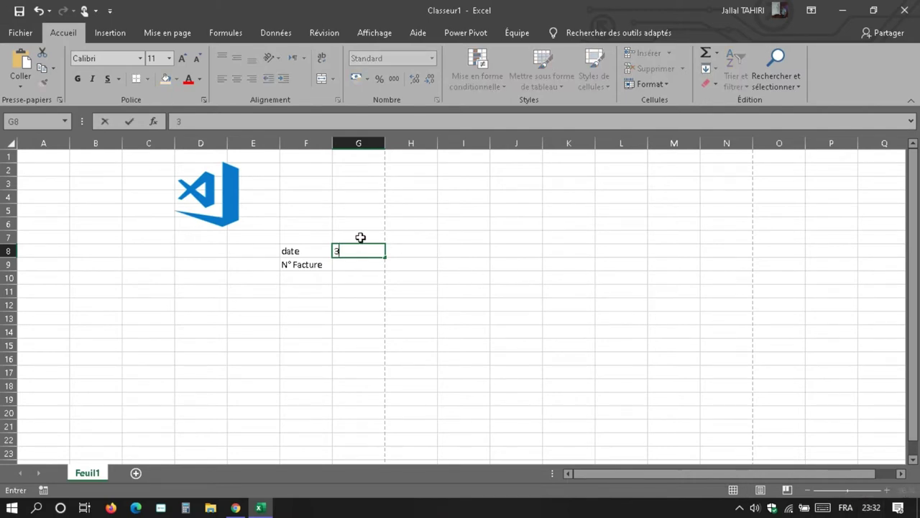
type("1-")
type("08-2")
type("020")
key("Return")
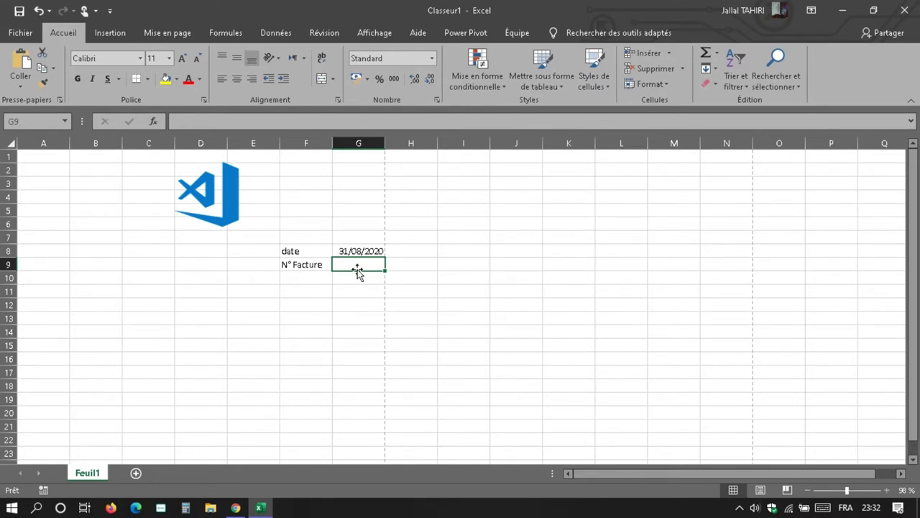
type("120")
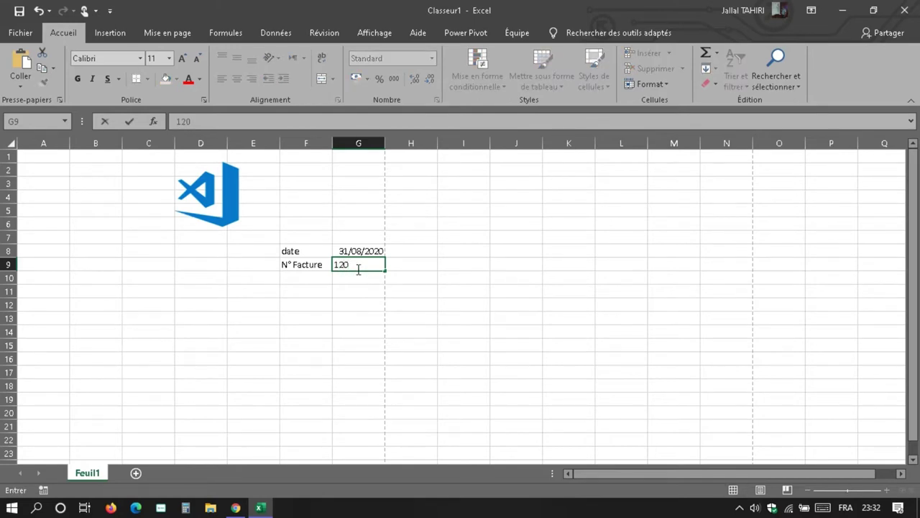
type("/20")
left_click(356, 302)
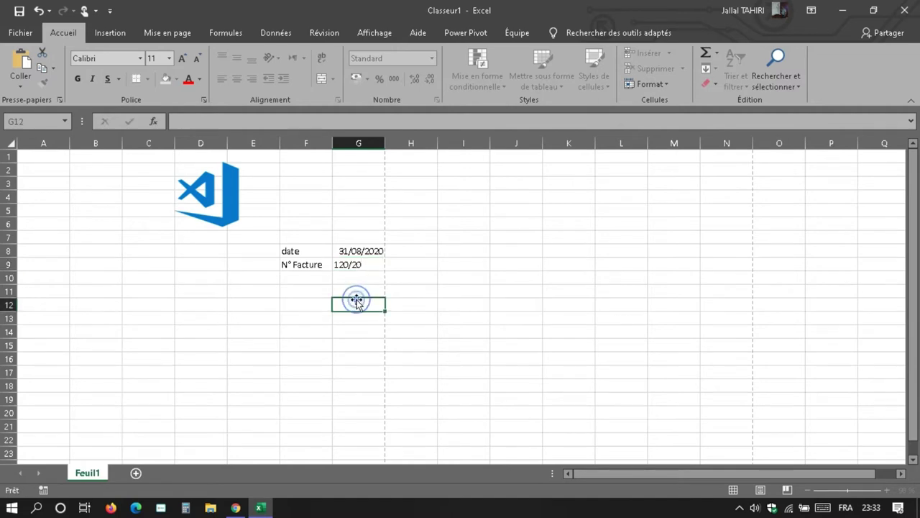
Left-align G8:G9 and start changing the F8 label to a capital 'D'
left_click(356, 252)
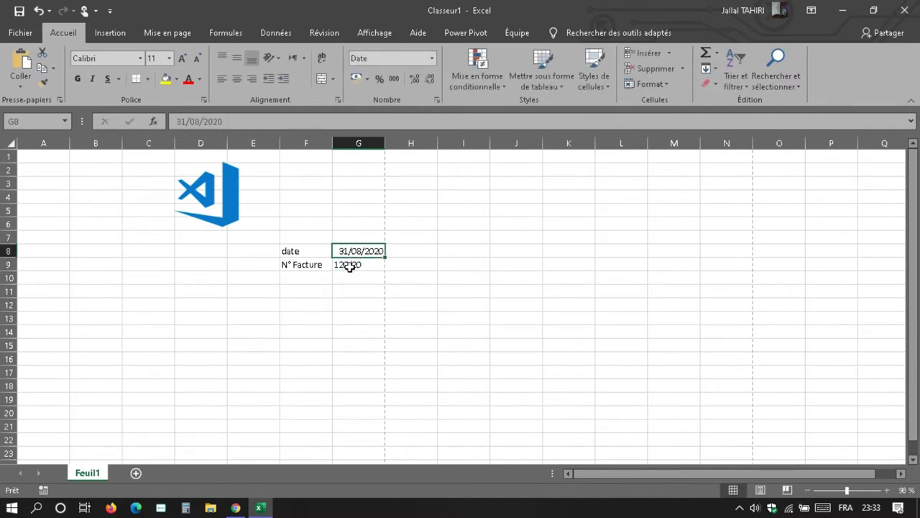
left_click_drag(349, 267, 349, 249)
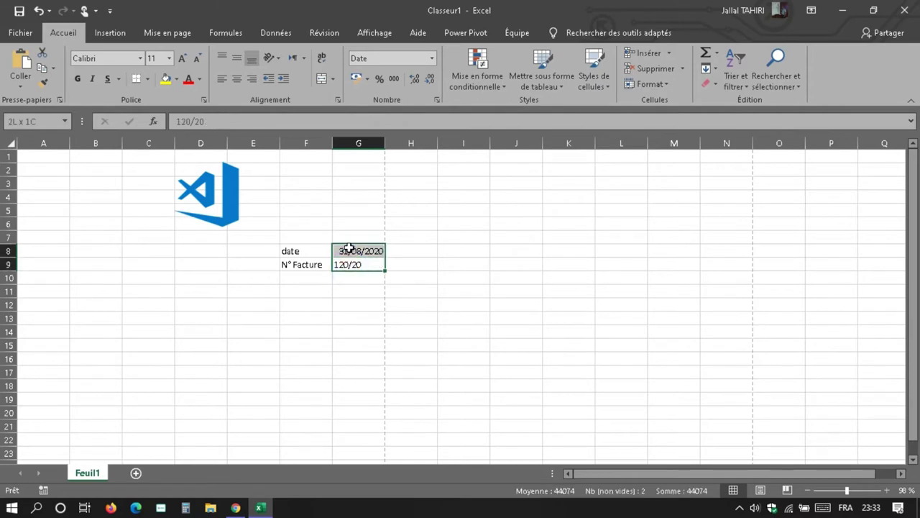
left_click(223, 82)
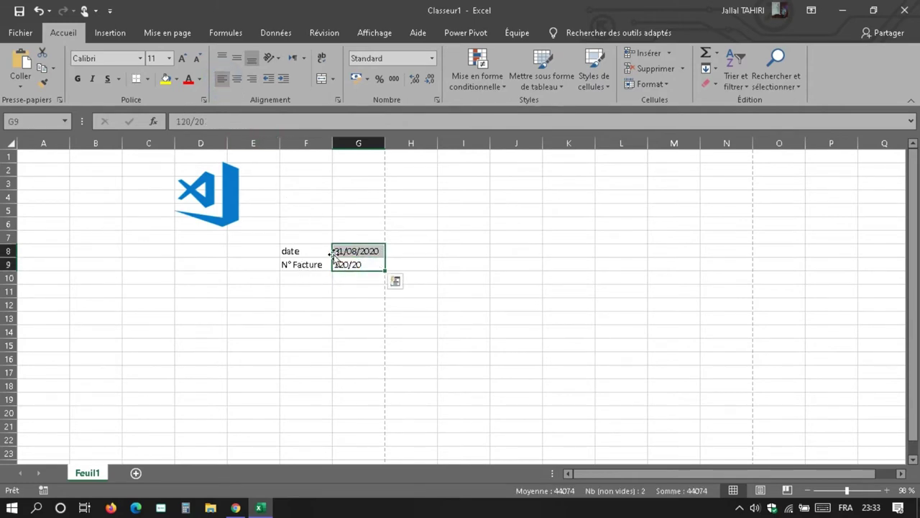
double_click(287, 252)
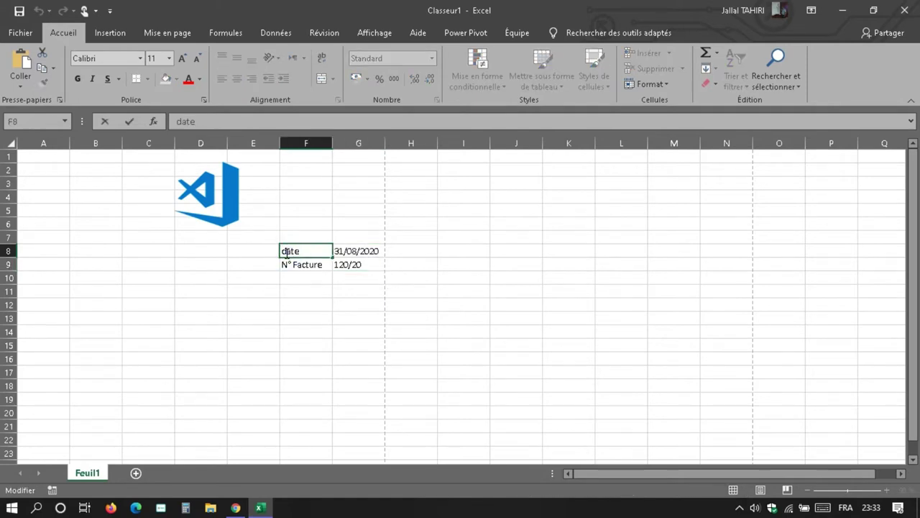
key("BackSpace")
type("D")
Confirm 'Date' in F8 and make the Date and N° Facture labels in F8:F9 bold
left_click(307, 301)
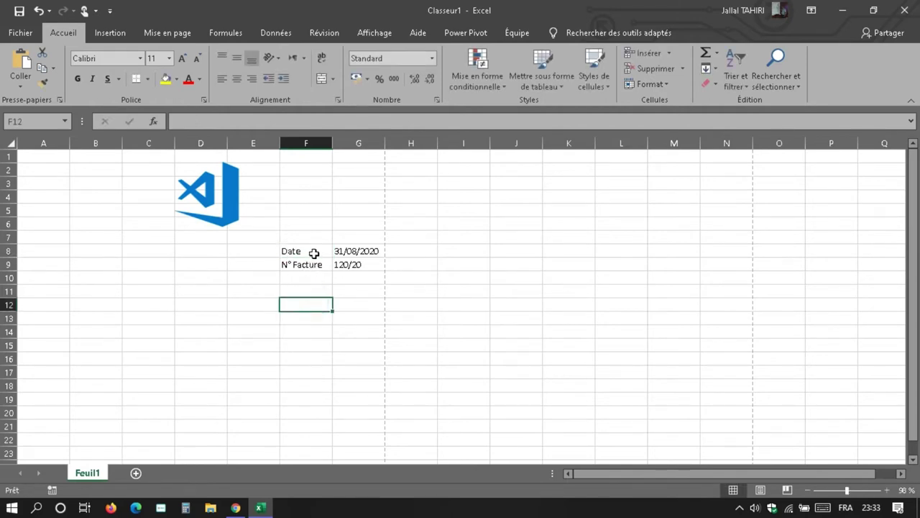
left_click_drag(314, 251, 317, 264)
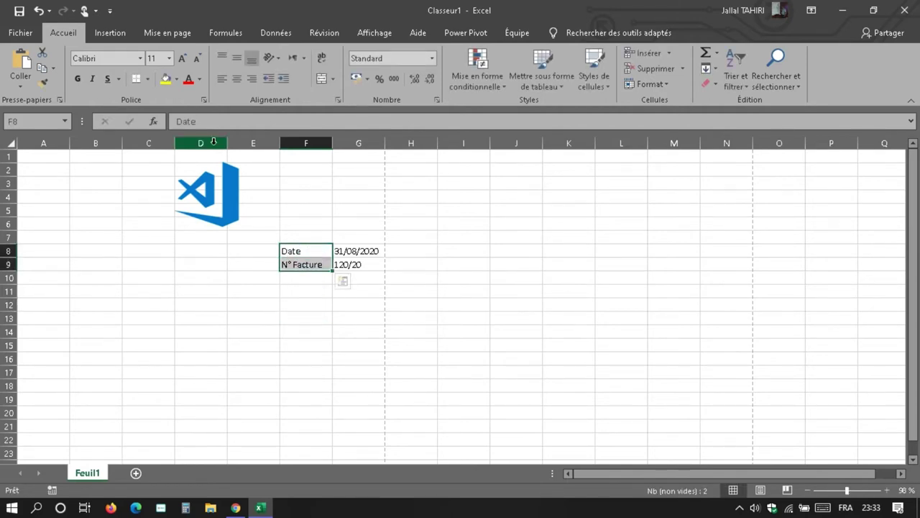
left_click(77, 79)
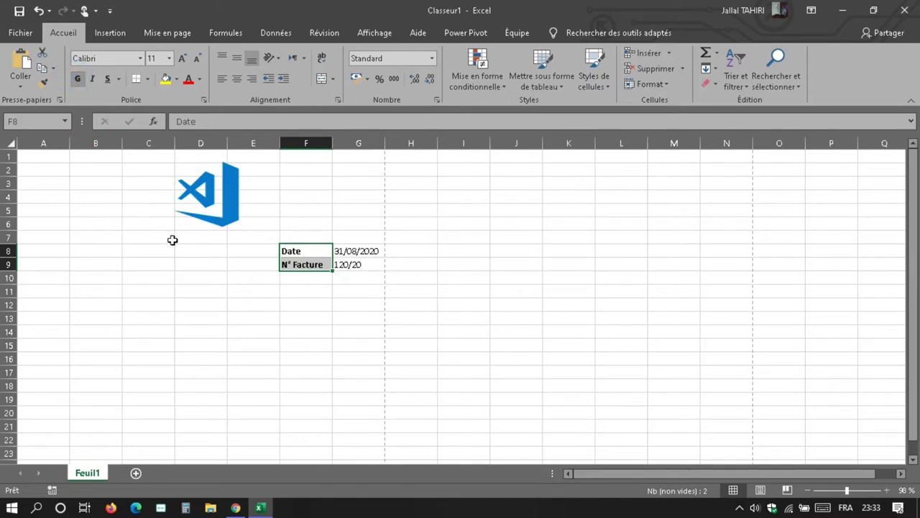
left_click(252, 301)
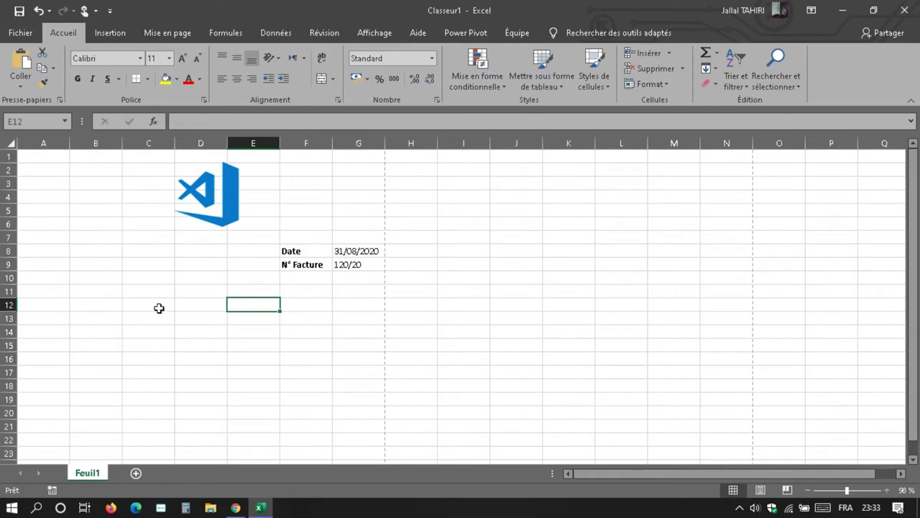
Merge A12:C12 for 'Designation' and add the headings Qte in D12 and Prix U in E12
left_click_drag(153, 306, 62, 307)
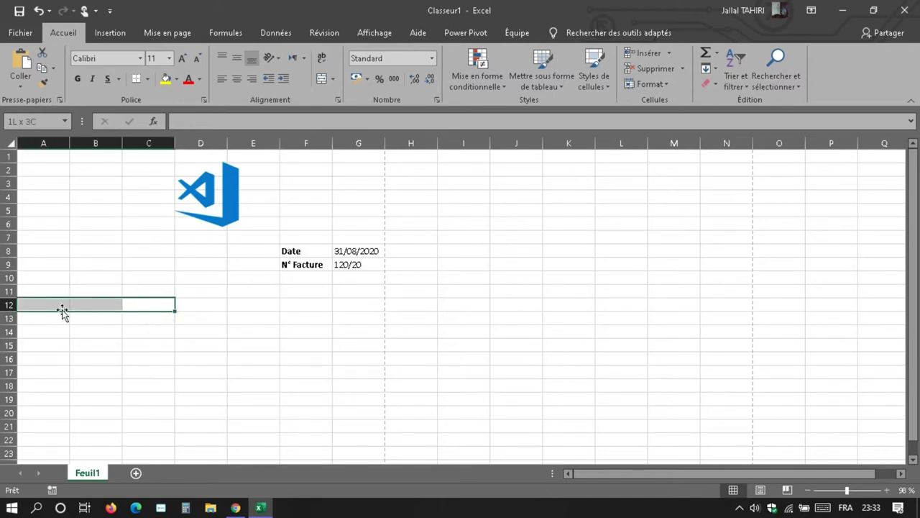
left_click(322, 80)
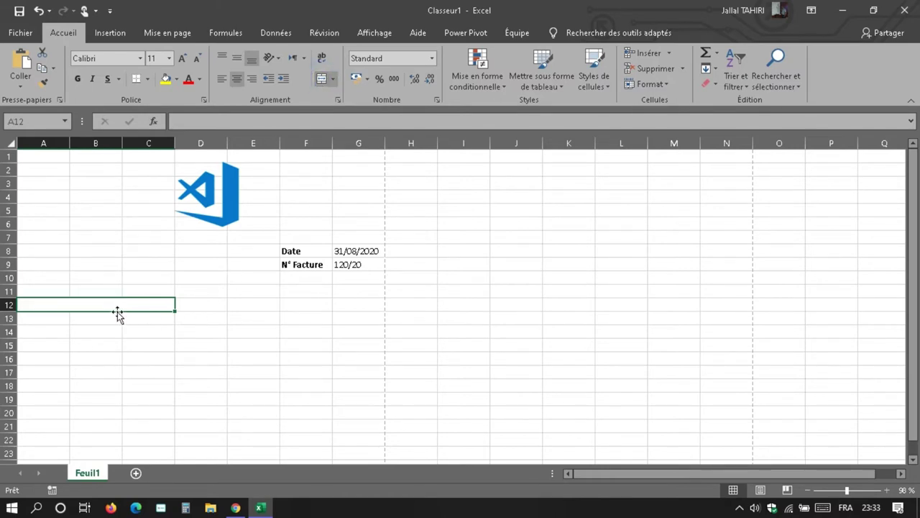
type("D")
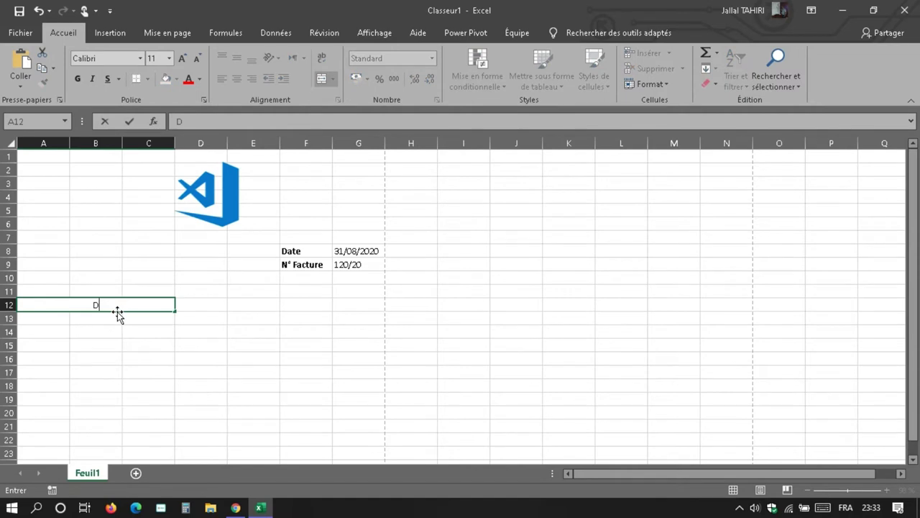
type("esi")
type("gnat")
type("ion")
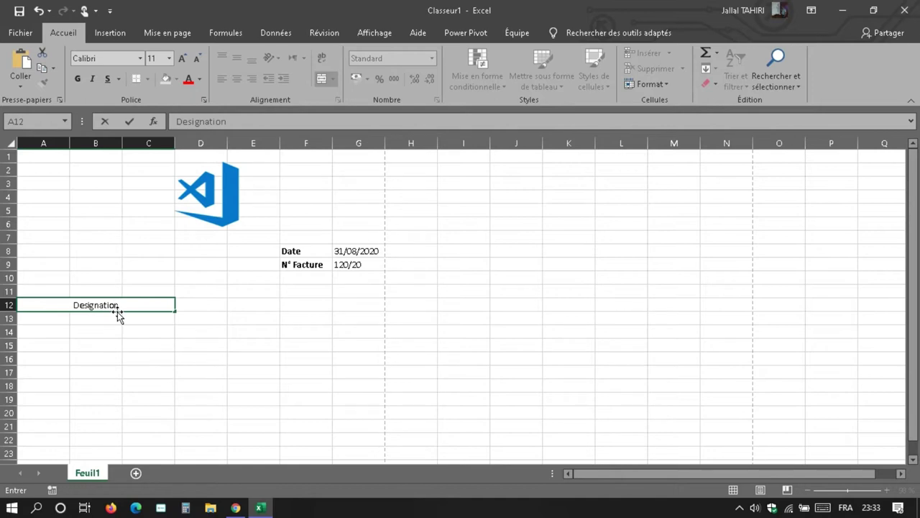
left_click(208, 307)
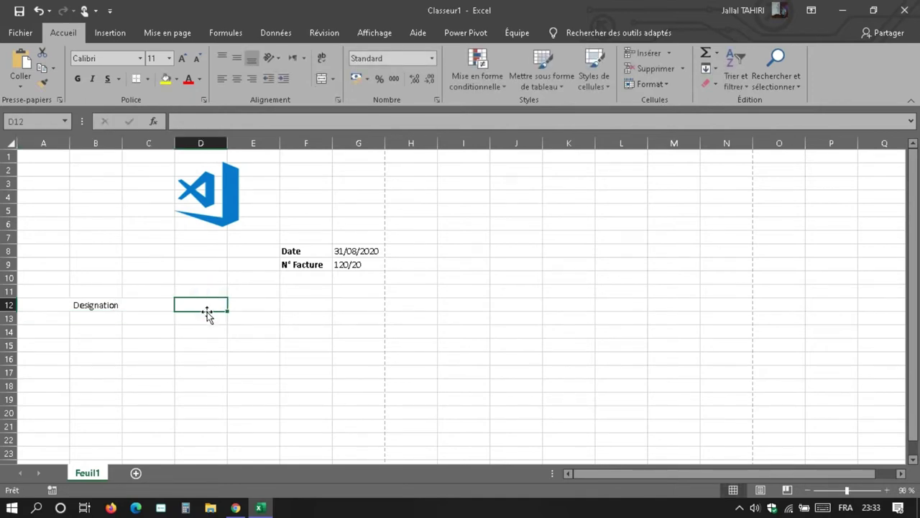
type("q")
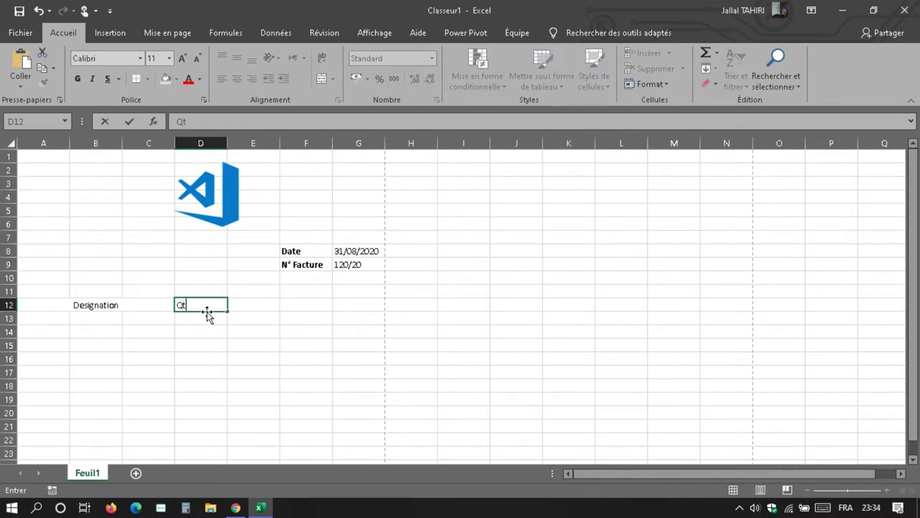
left_click(252, 305)
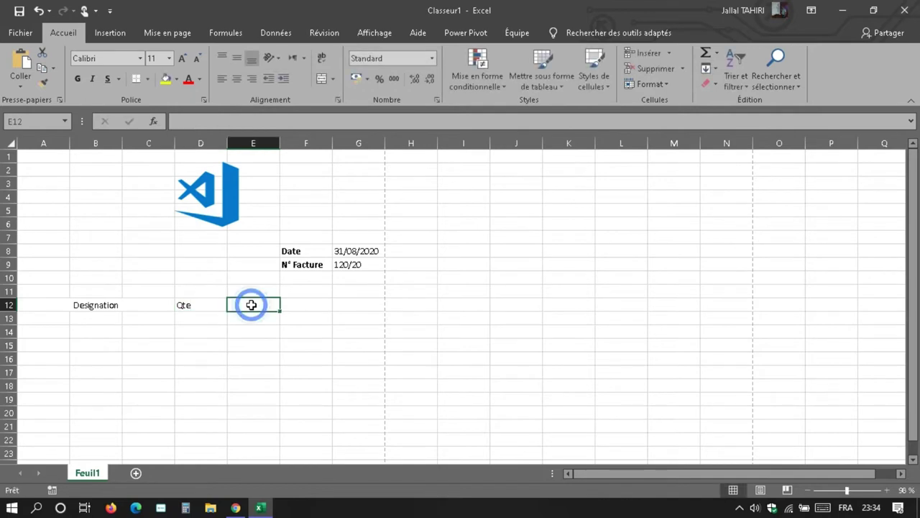
type("Prix U")
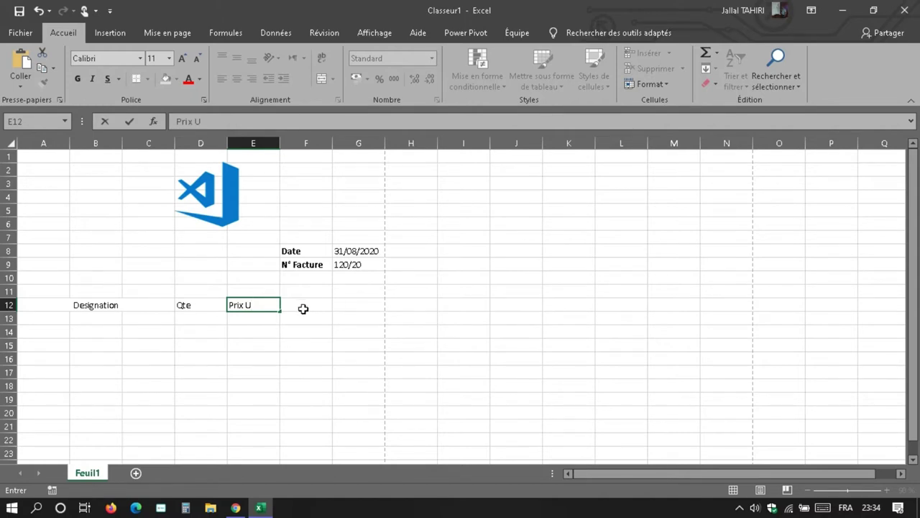
left_click(356, 305)
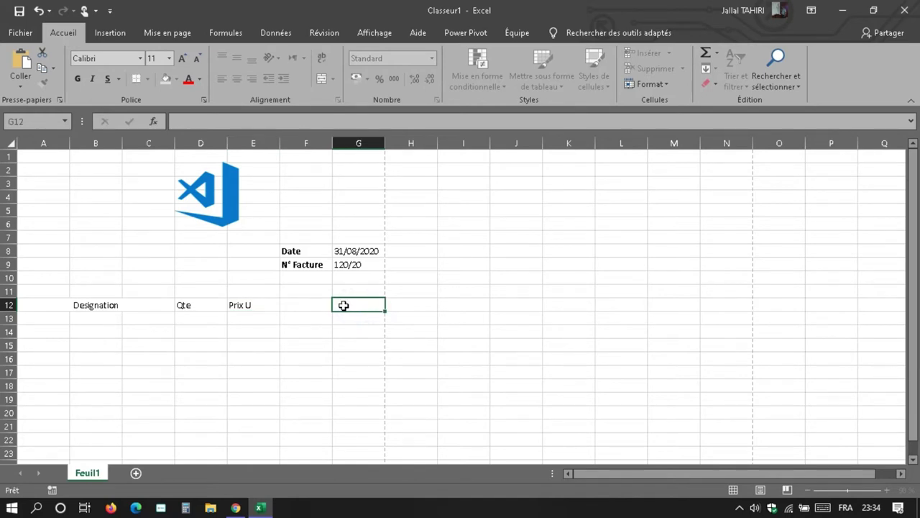
Merge F12:G12 and enter the heading 'Totale'
left_click_drag(344, 305, 320, 309)
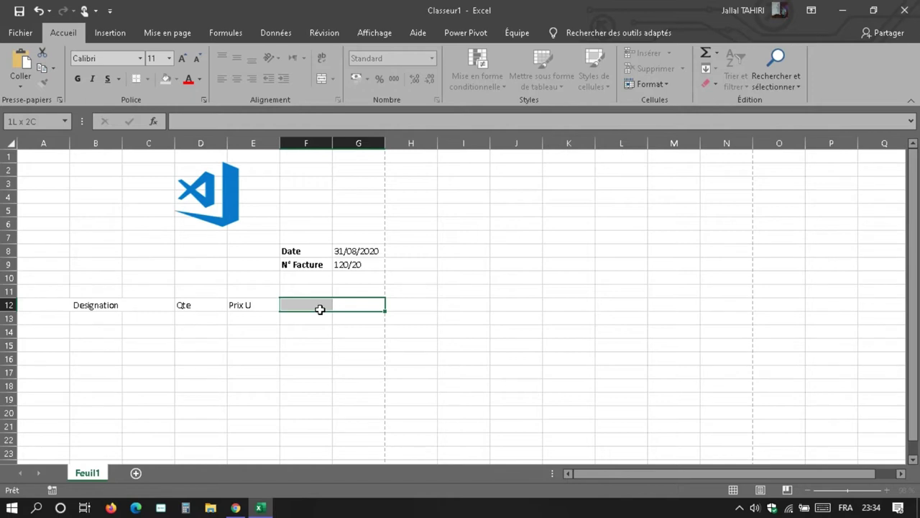
left_click(321, 79)
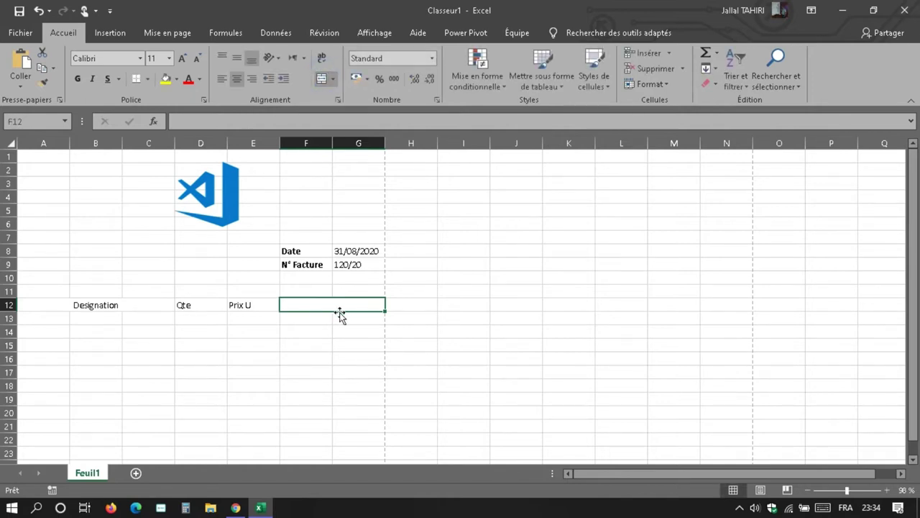
type("To")
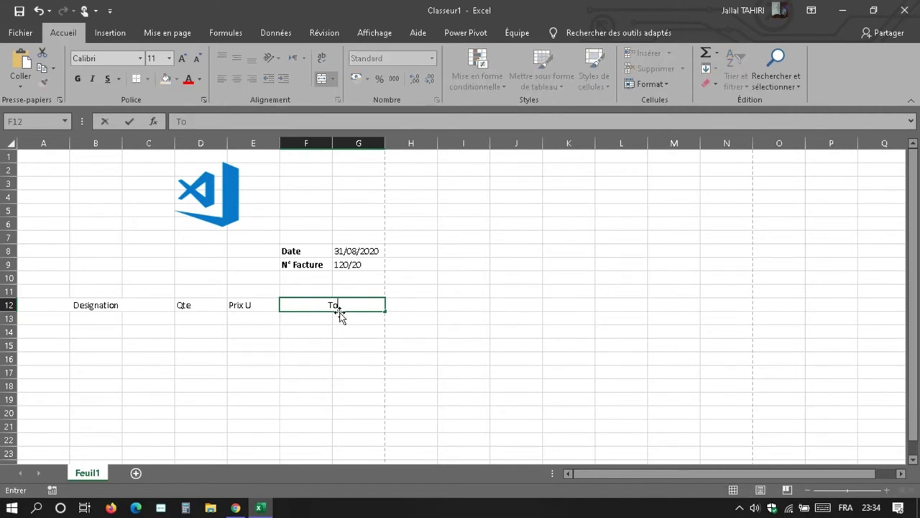
type("tale")
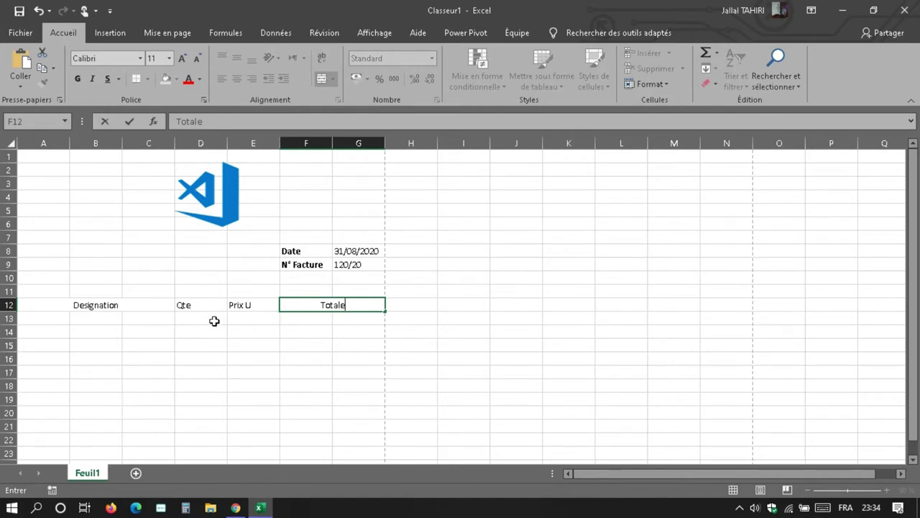
left_click(55, 320)
Try merging A13:C20 into one block, then undo that merge
mouse_move(56, 319)
left_mouse_down()
mouse_move(131, 315)
mouse_move(131, 412)
left_mouse_up()
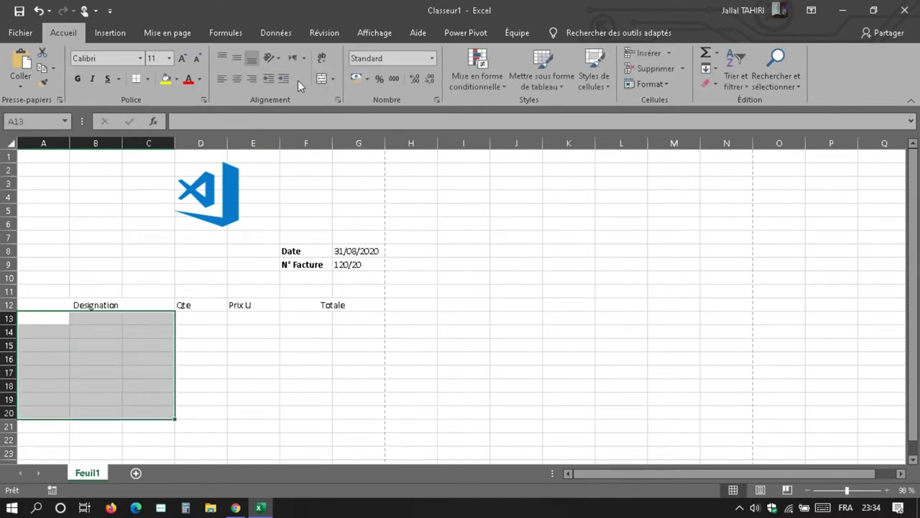
left_click(321, 79)
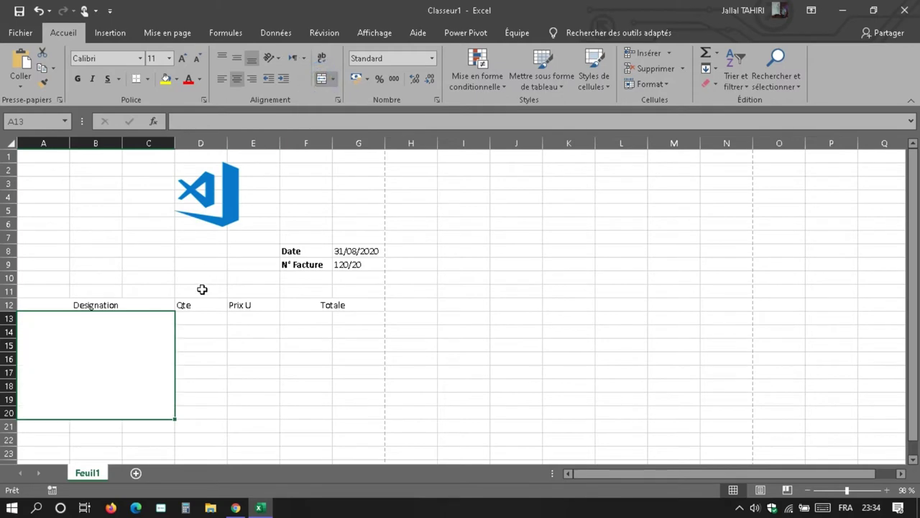
left_click(203, 321)
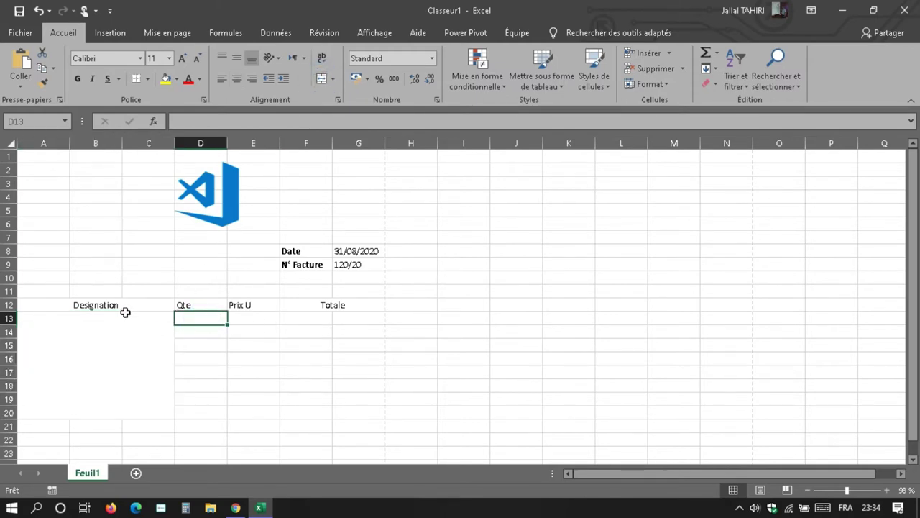
left_click_drag(195, 320, 186, 420)
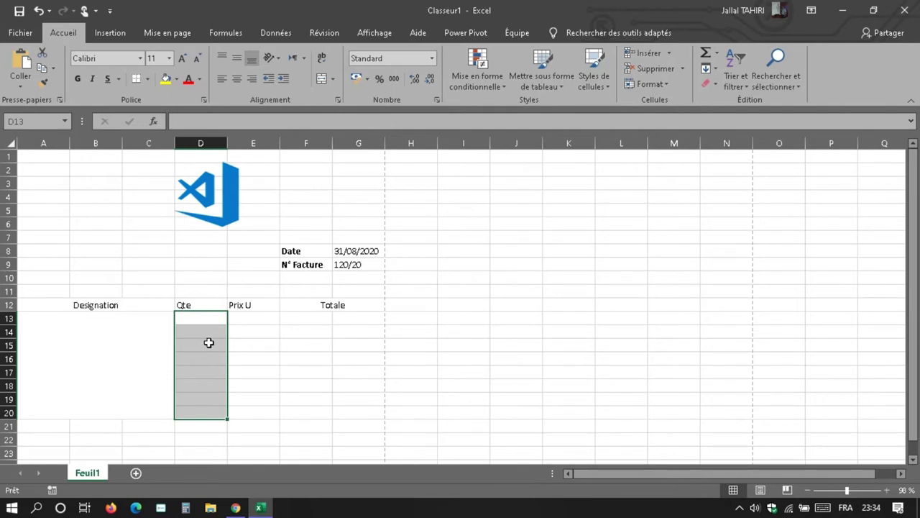
left_click(130, 323)
double_click(131, 323)
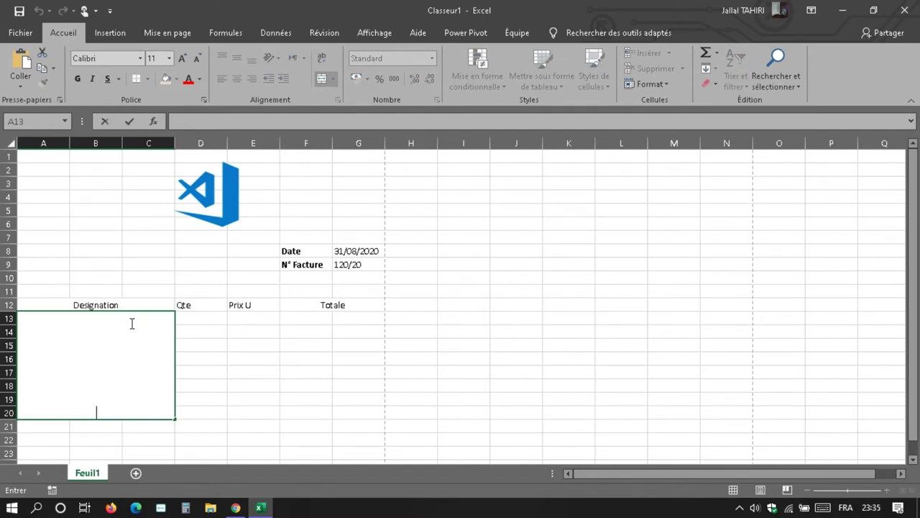
key("Escape")
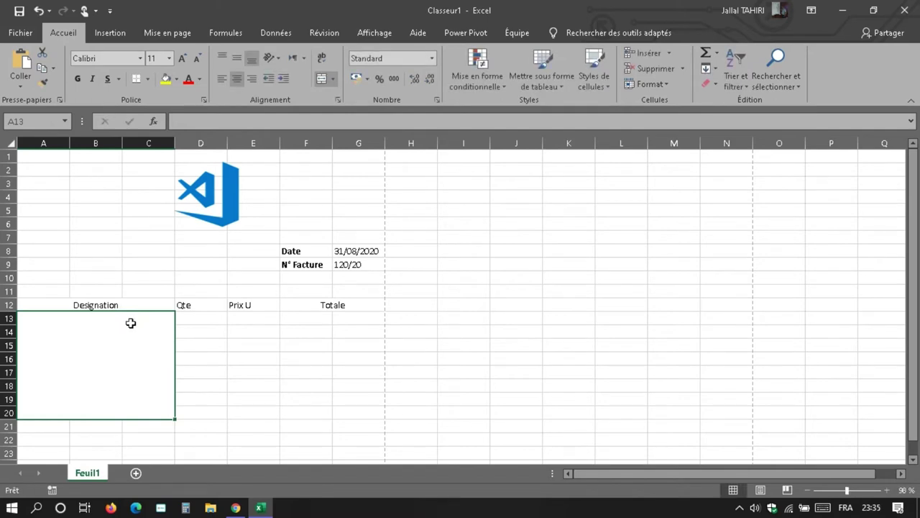
key("ctrl+z")
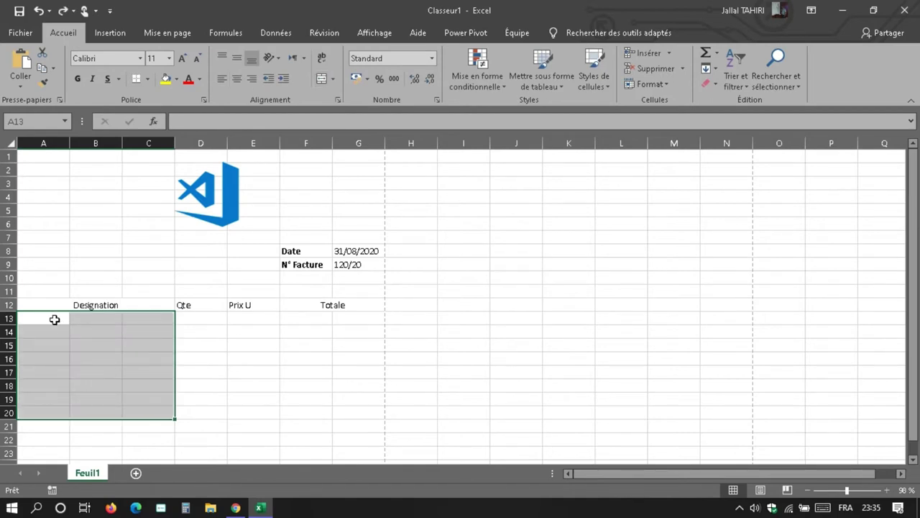
Merge A13:C13 and paste that merged cell into rows 14, 15, 16 and 17
left_click_drag(54, 319, 139, 318)
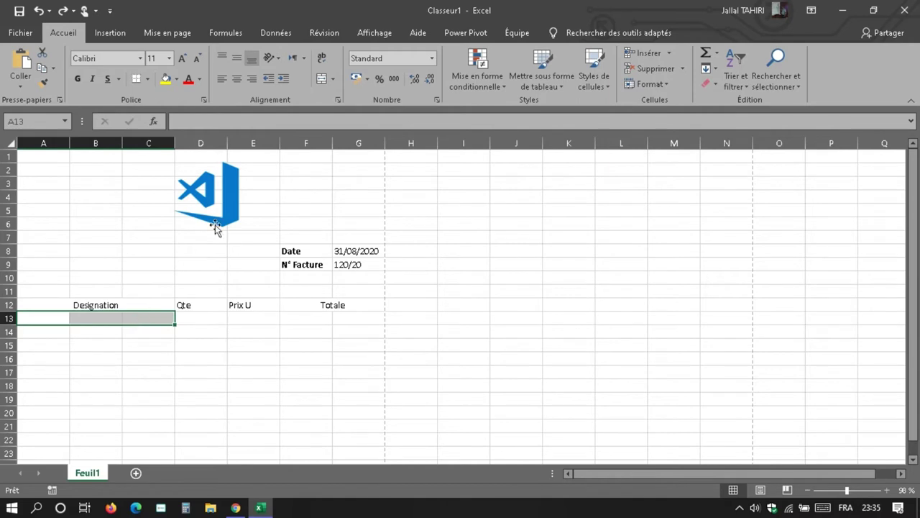
left_click(323, 80)
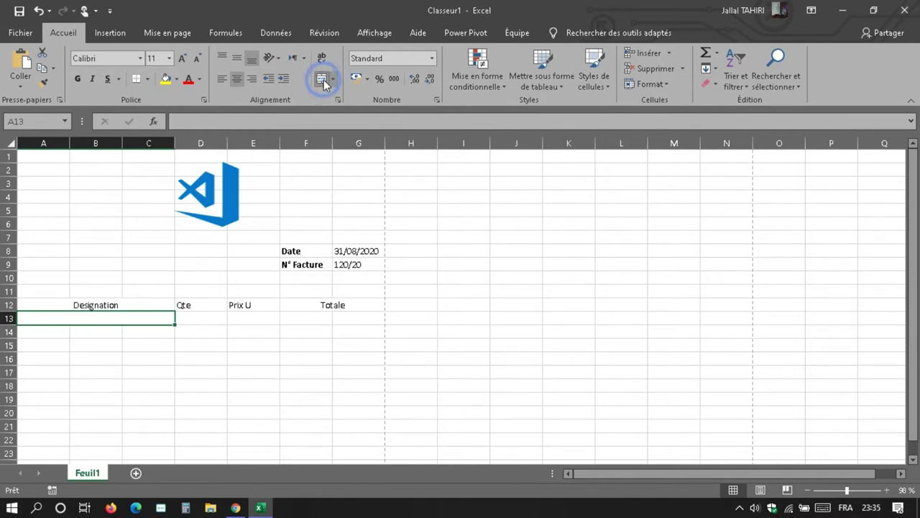
key("ctrl+c")
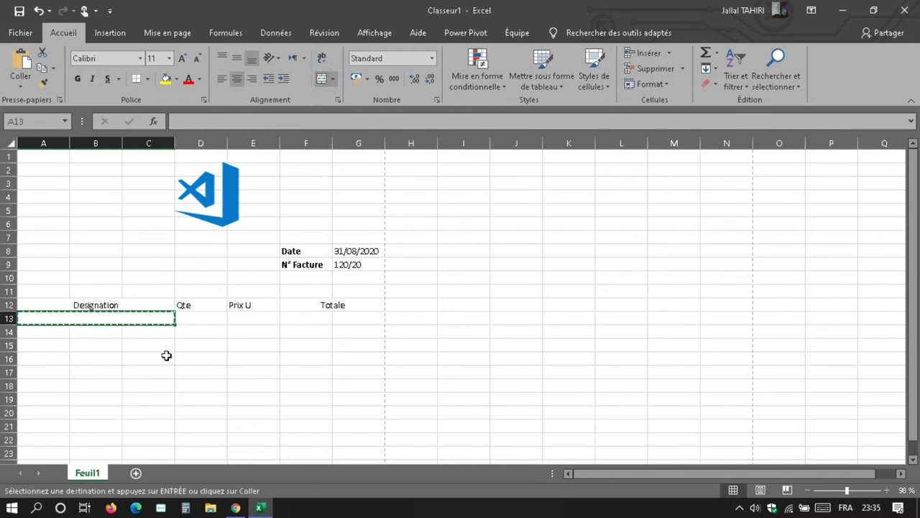
left_click(56, 333)
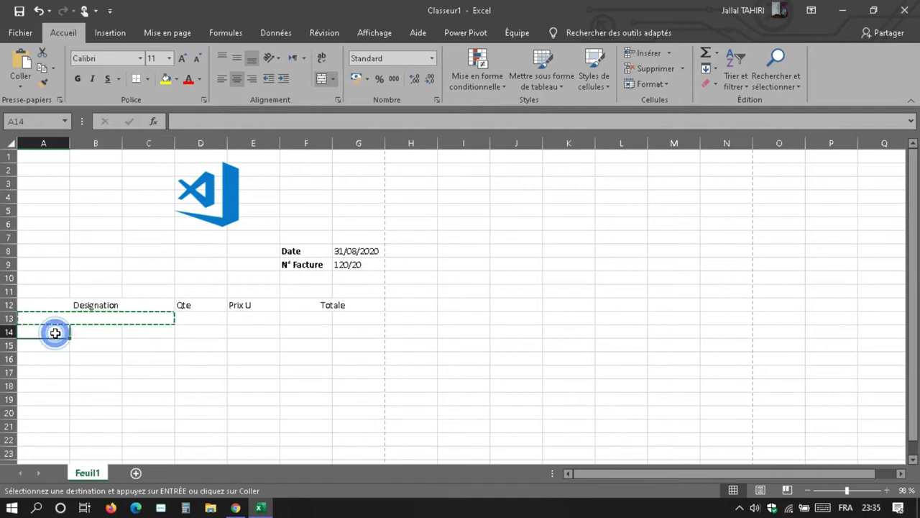
key("ctrl+v")
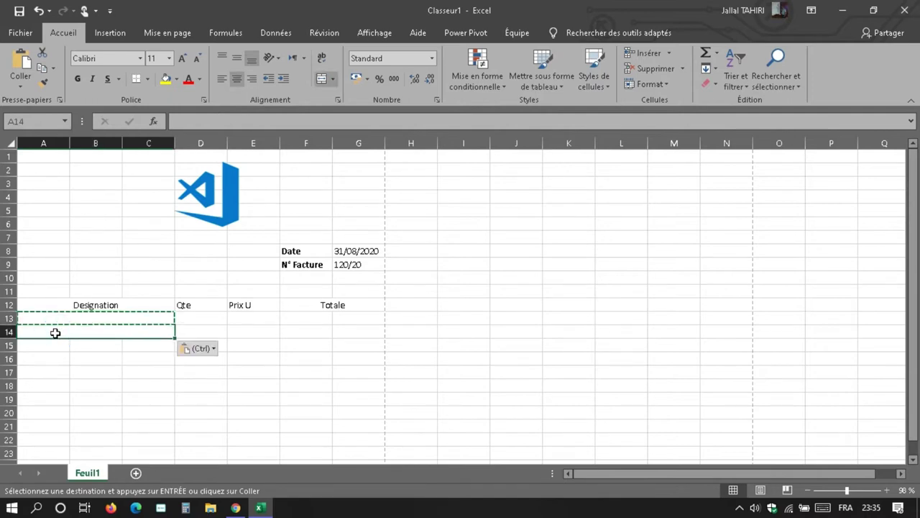
left_click(36, 346)
key("ctrl+v")
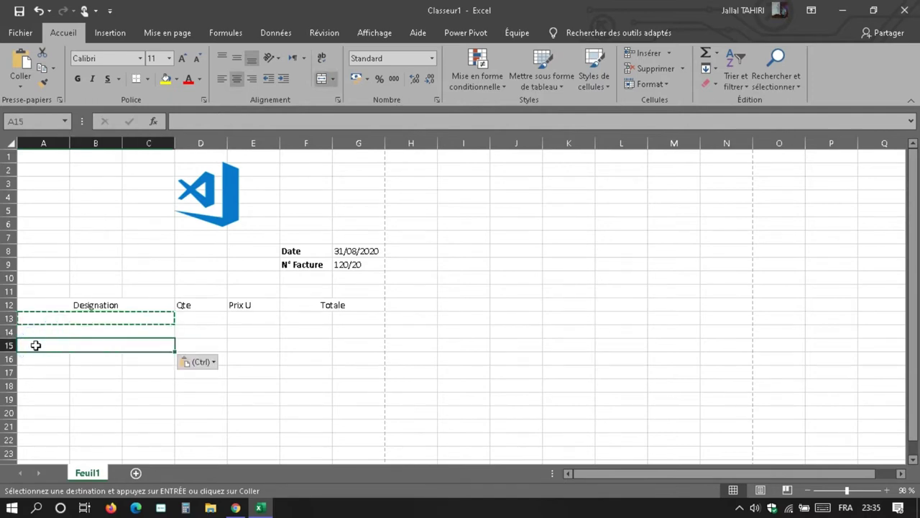
left_click(29, 360)
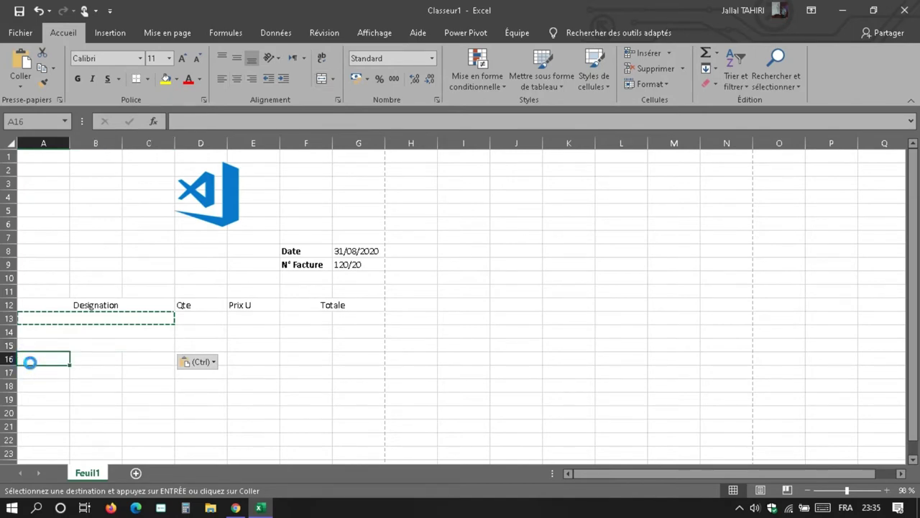
key("ctrl+v")
left_click(37, 374)
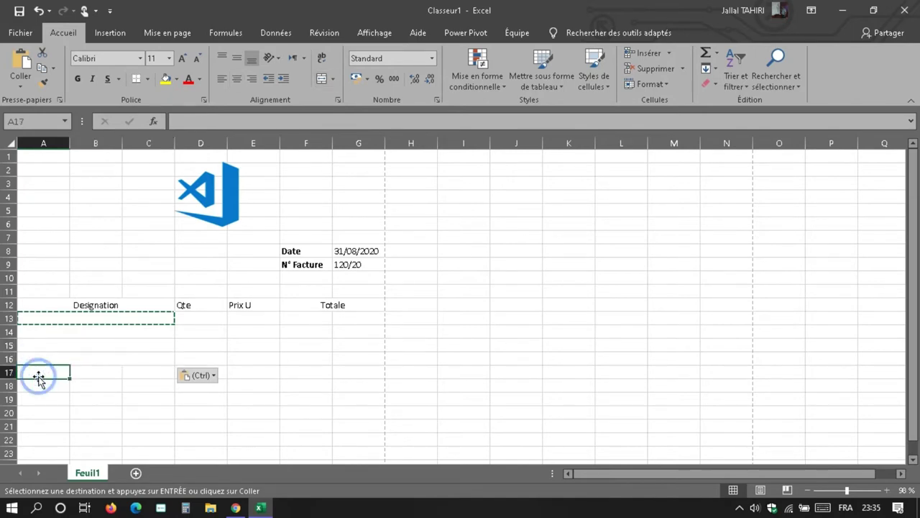
key("ctrl+v")
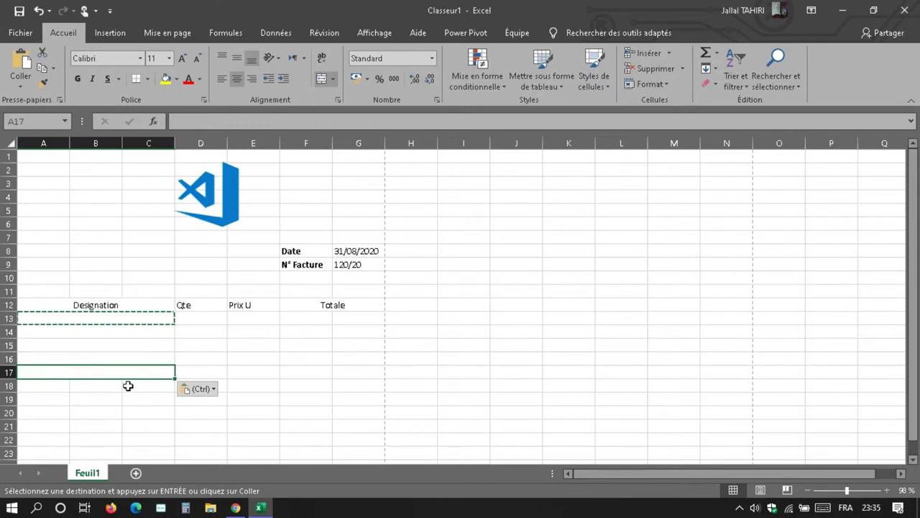
left_click(230, 371)
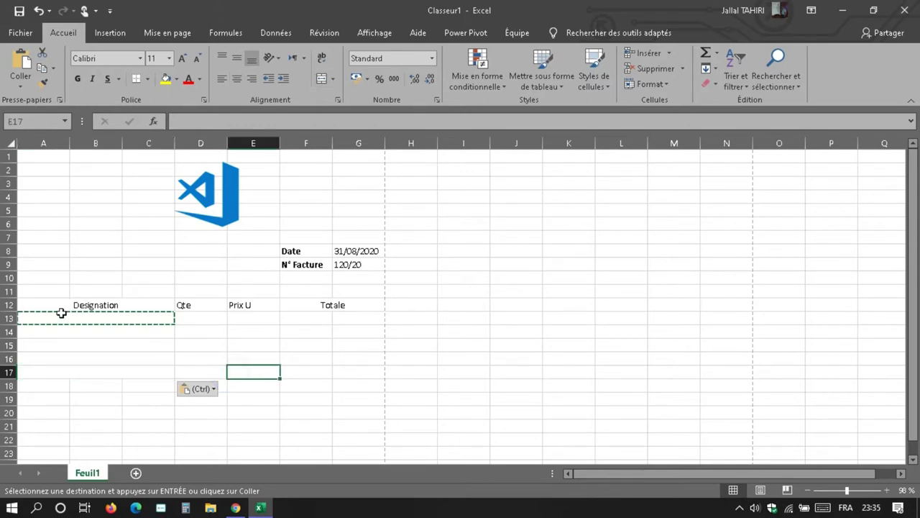
Put all borders on the header row A12:G12 and an outside border around A13:C20
mouse_move(58, 305)
left_mouse_down()
mouse_move(231, 390)
mouse_move(336, 305)
left_mouse_up()
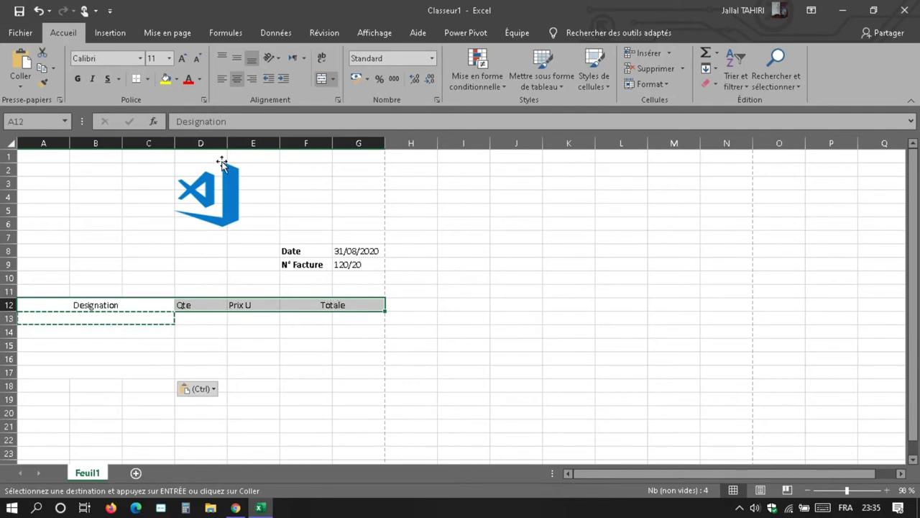
left_click(147, 80)
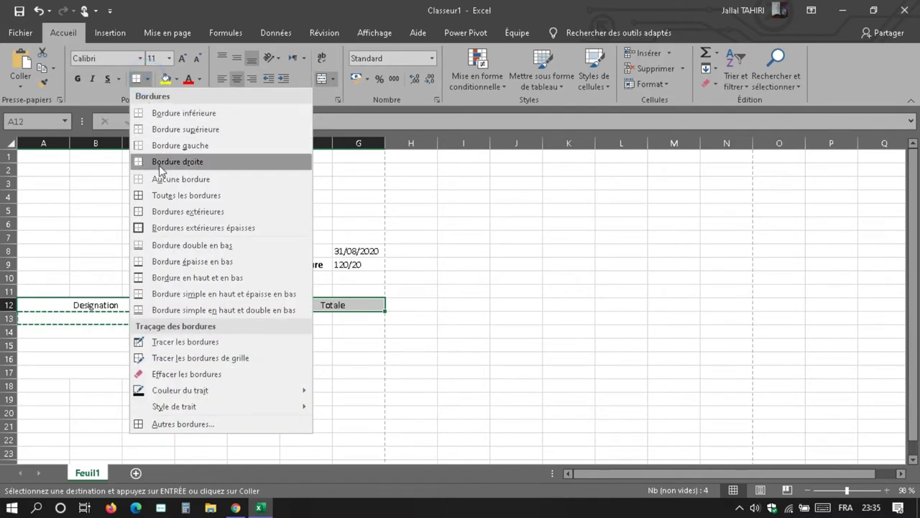
left_click(192, 198)
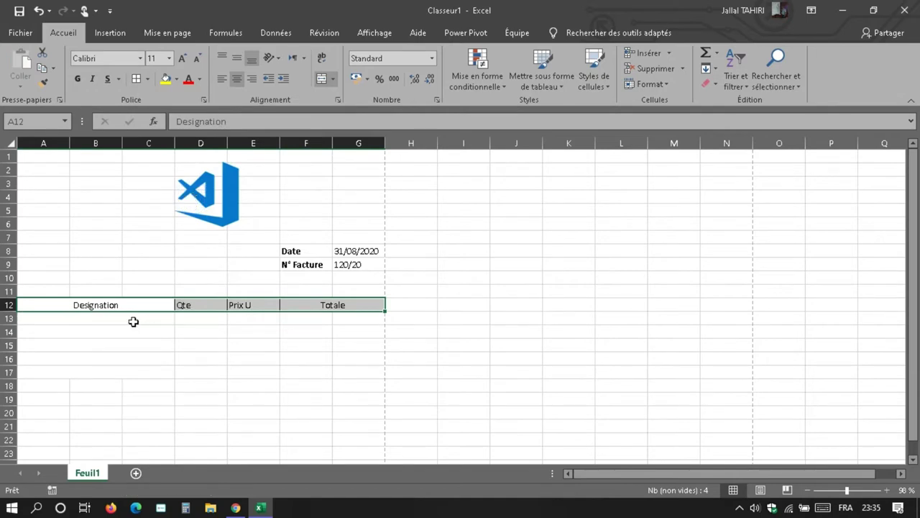
left_click_drag(133, 321, 102, 414)
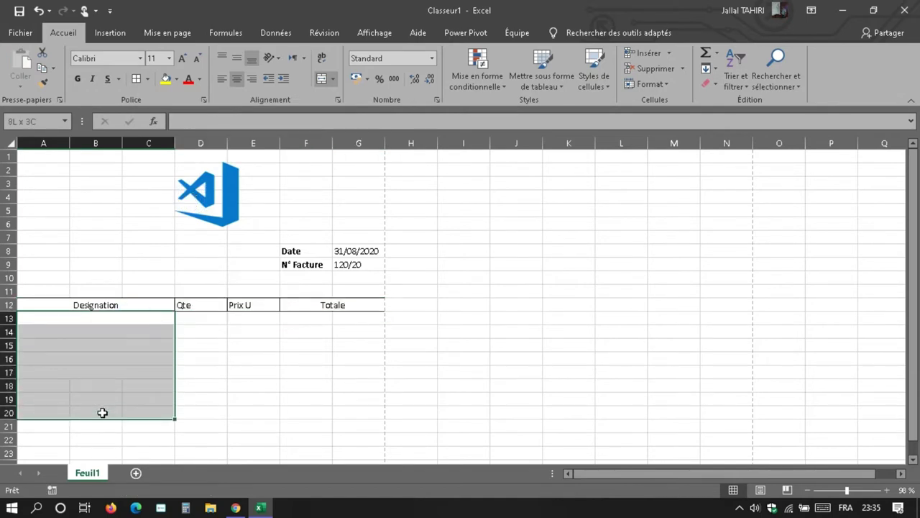
left_click(147, 79)
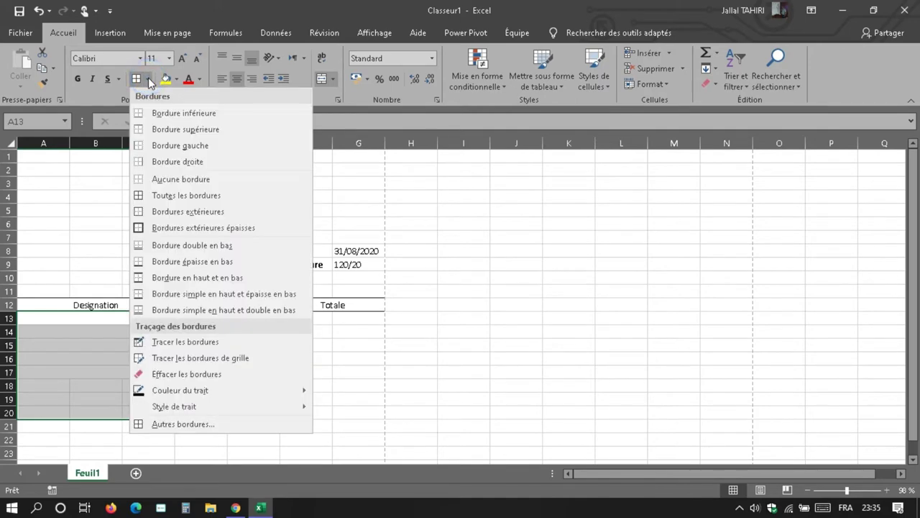
left_click(189, 211)
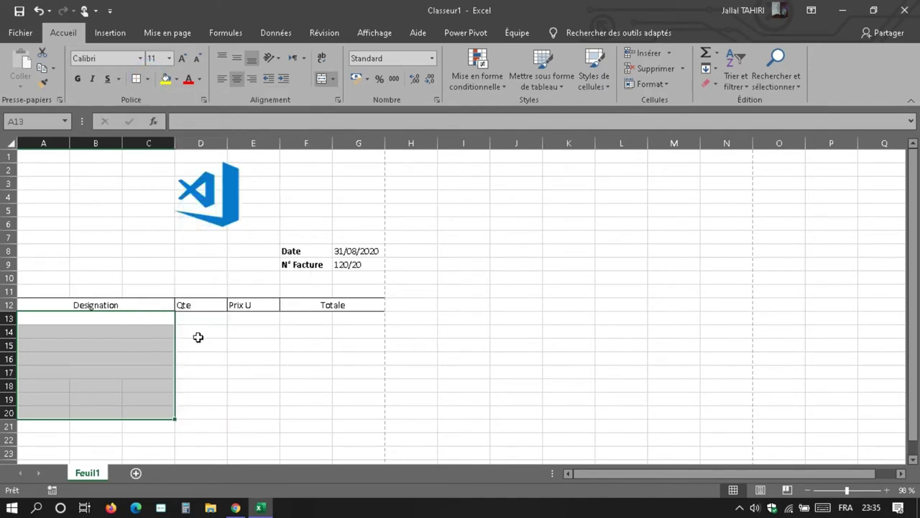
Frame the Qte, Prix U and Totale columns, rows 13 to 20, with outside borders
left_click_drag(203, 319, 184, 411)
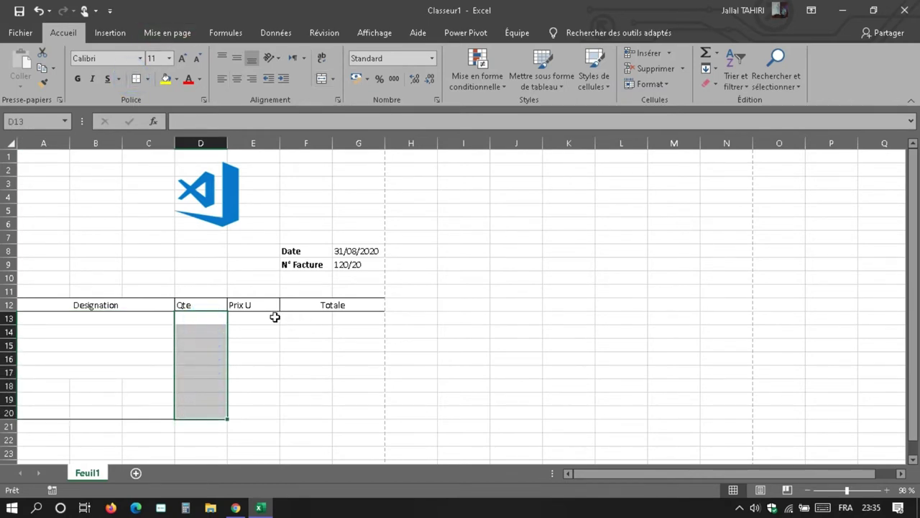
left_click_drag(272, 317, 248, 411)
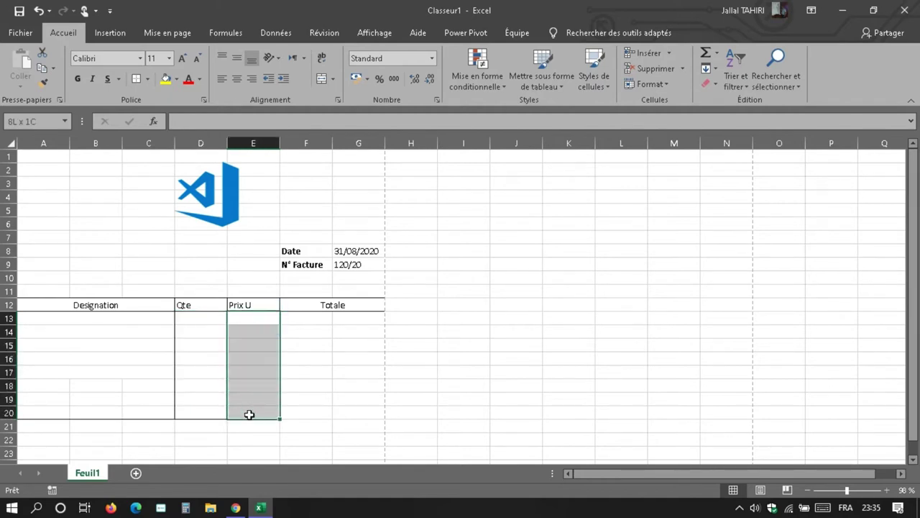
left_click(137, 79)
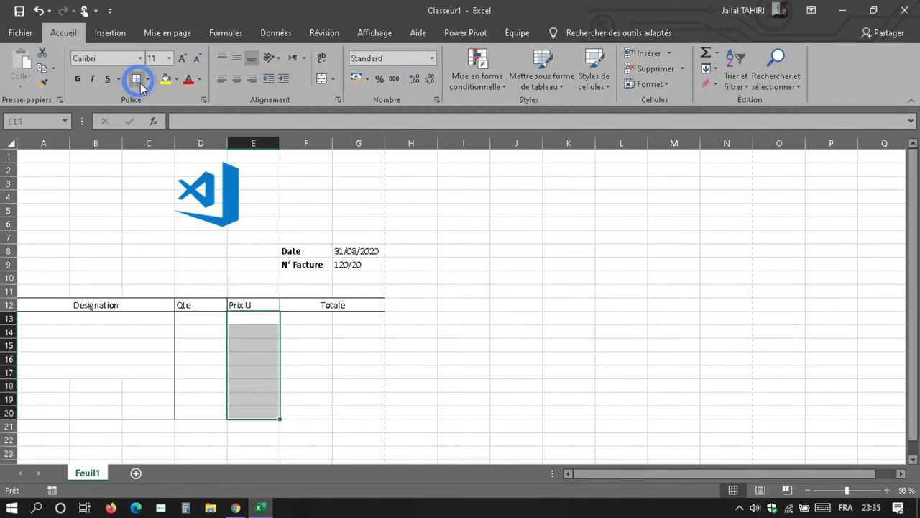
mouse_move(325, 317)
left_mouse_down()
mouse_move(343, 422)
mouse_move(346, 412)
left_mouse_up()
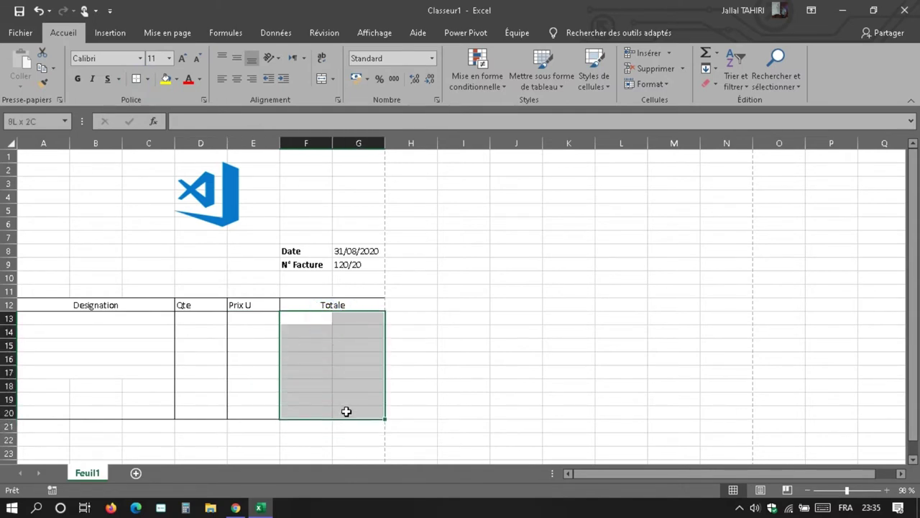
left_click(137, 78)
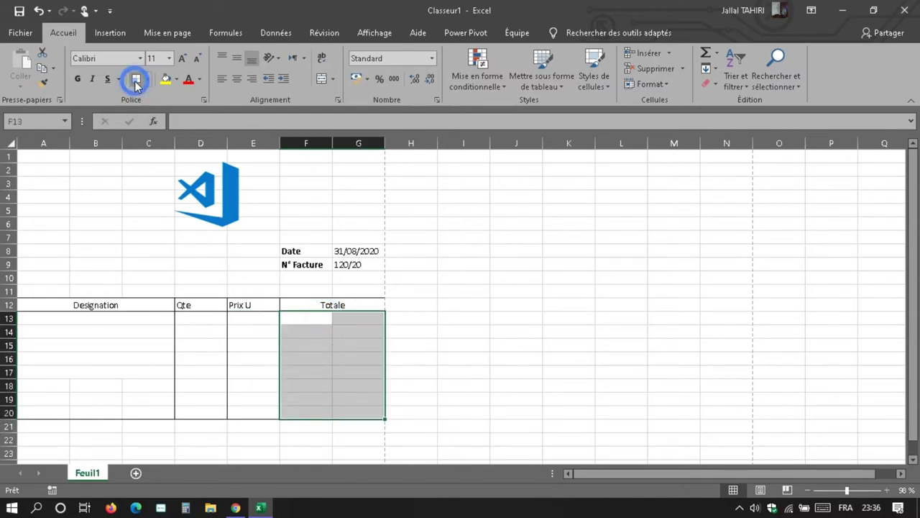
left_click(310, 324)
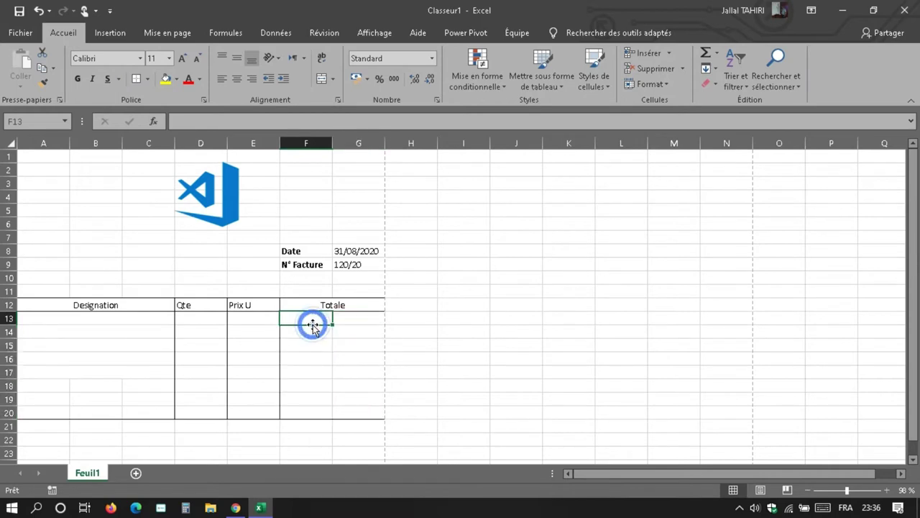
Merge F13:G13 and paste copies of it into Totale rows 14 to 16
mouse_move(355, 323)
left_mouse_down()
mouse_move(302, 329)
mouse_move(303, 320)
left_mouse_up()
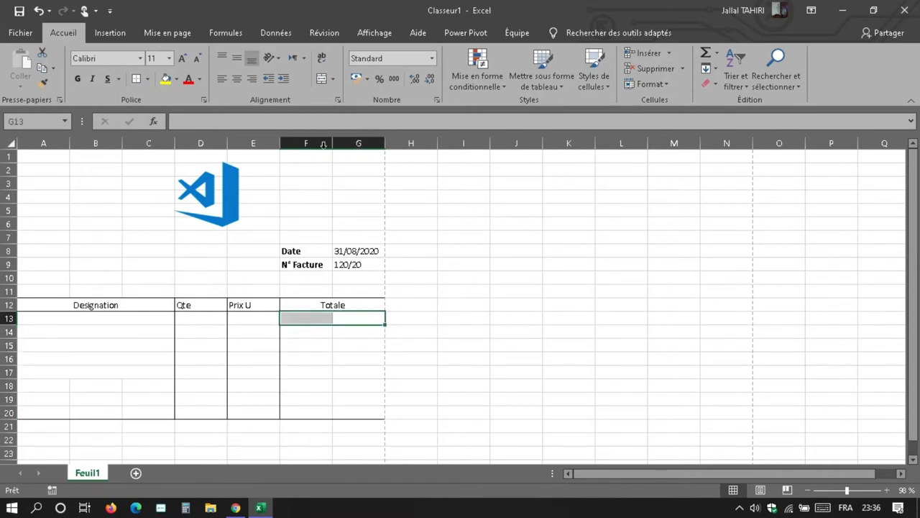
left_click(321, 77)
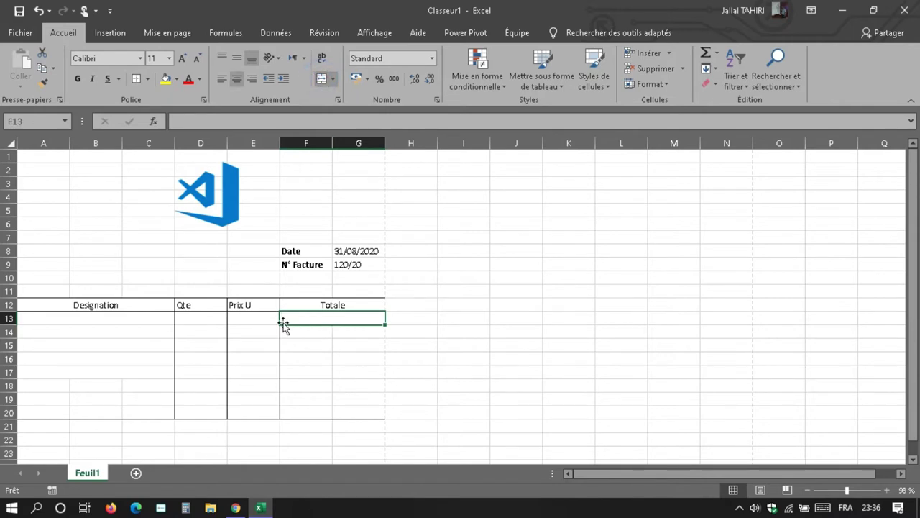
key("ctrl+c")
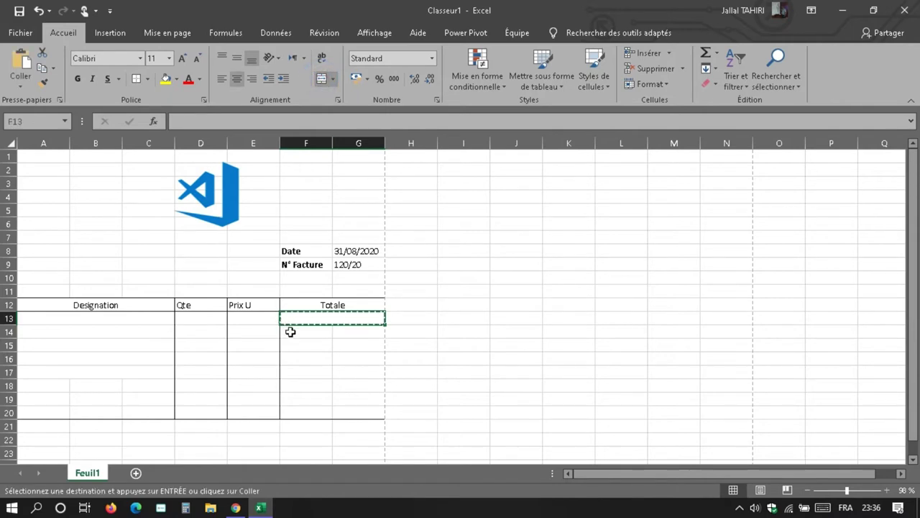
left_click(290, 330)
key("ctrl+v")
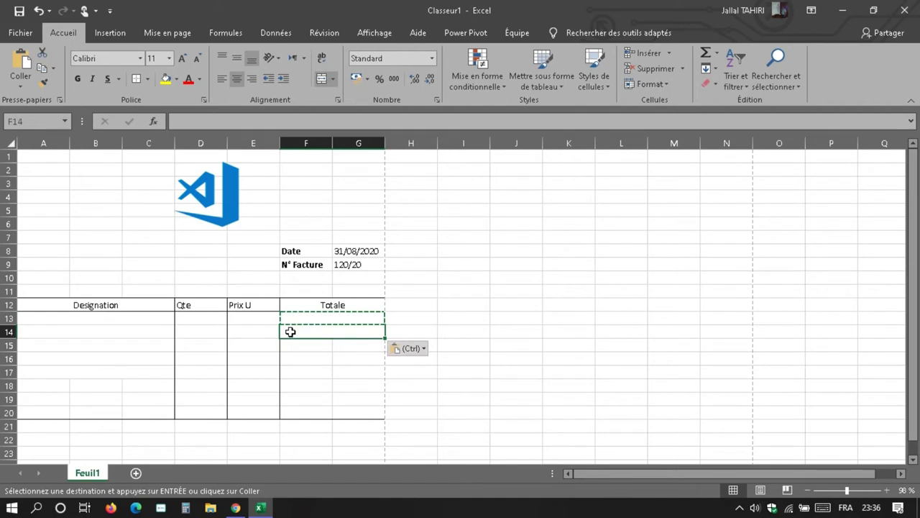
left_click(294, 346)
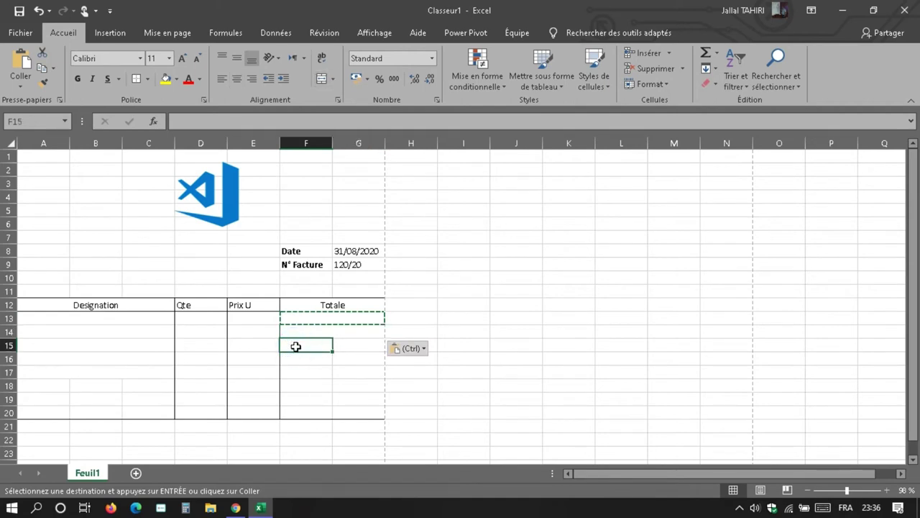
left_click(300, 360)
key("ctrl+v")
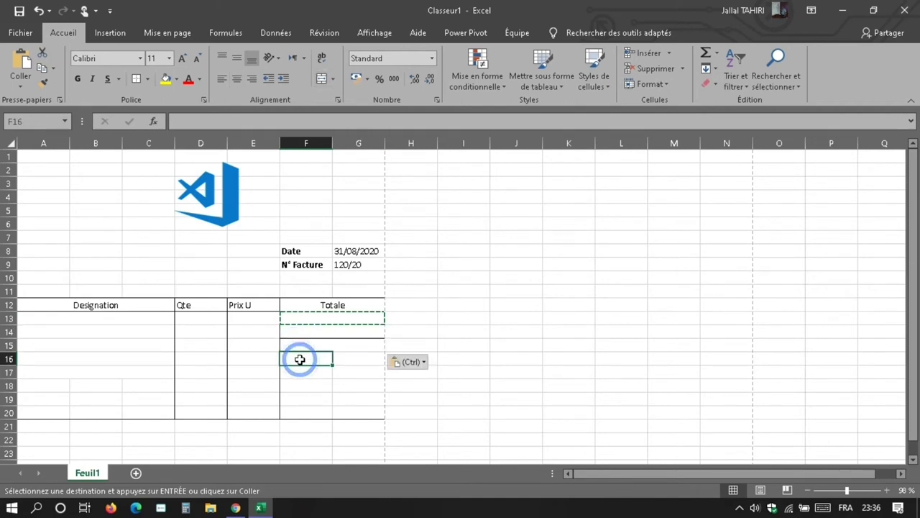
key("ctrl+v")
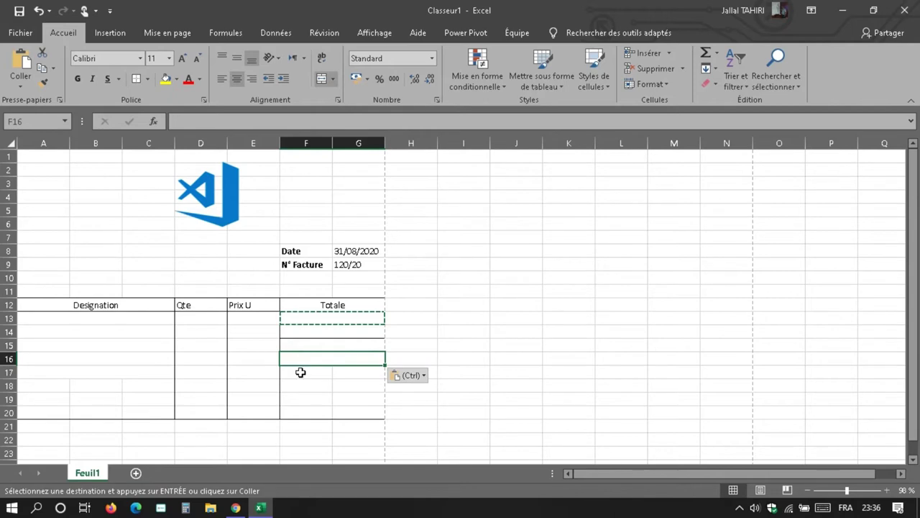
Paste the merged Totale cell into rows 17, 18, 19 and 20
left_click(300, 372)
key("ctrl+v")
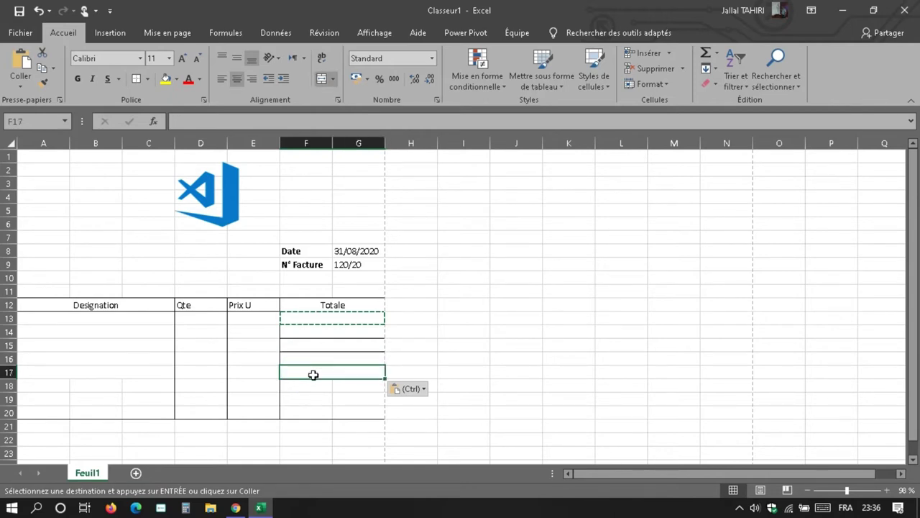
left_click(309, 388)
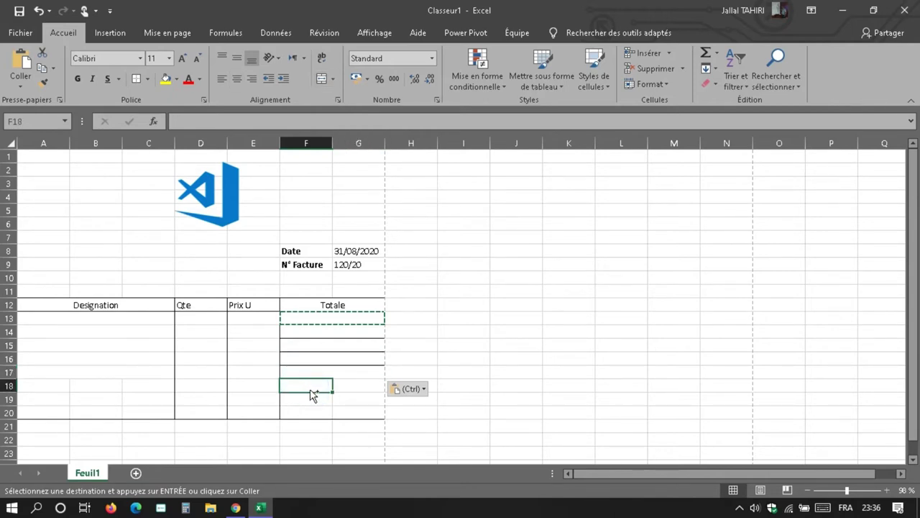
key("ctrl+v")
left_click(300, 400)
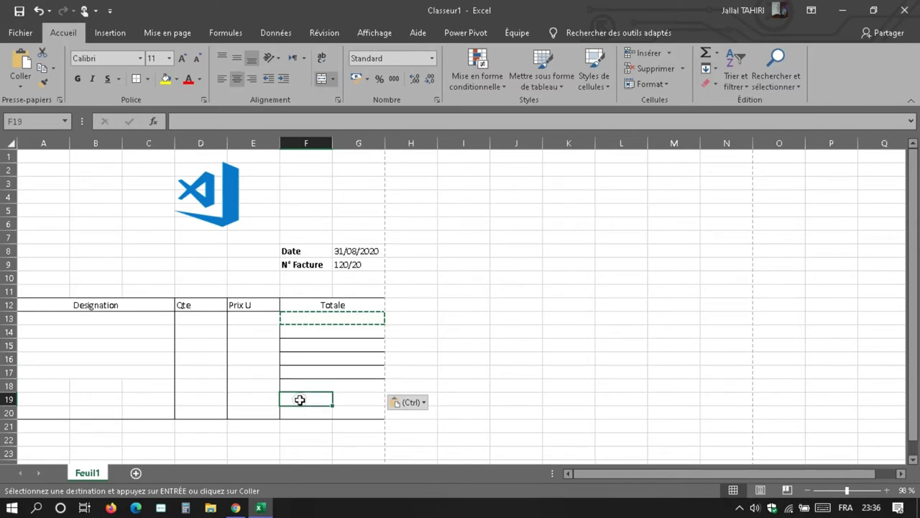
key("ctrl+v")
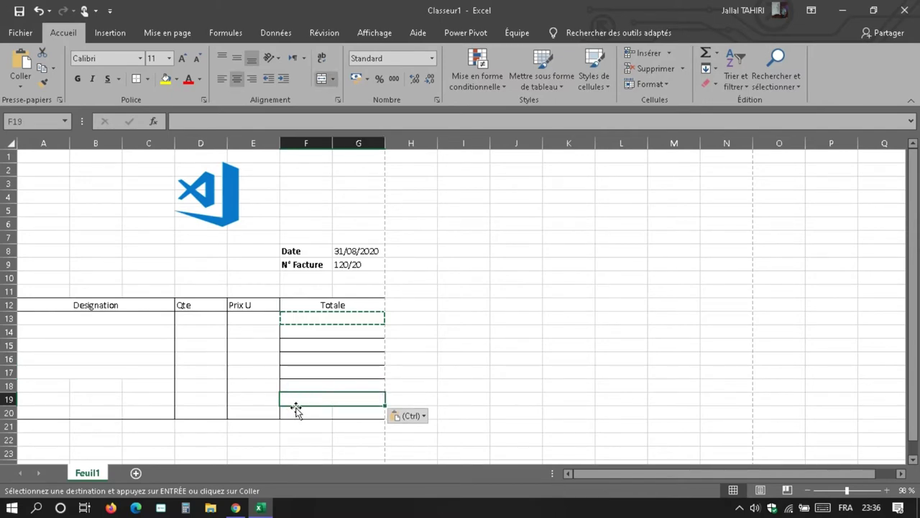
left_click(296, 410)
key("F4")
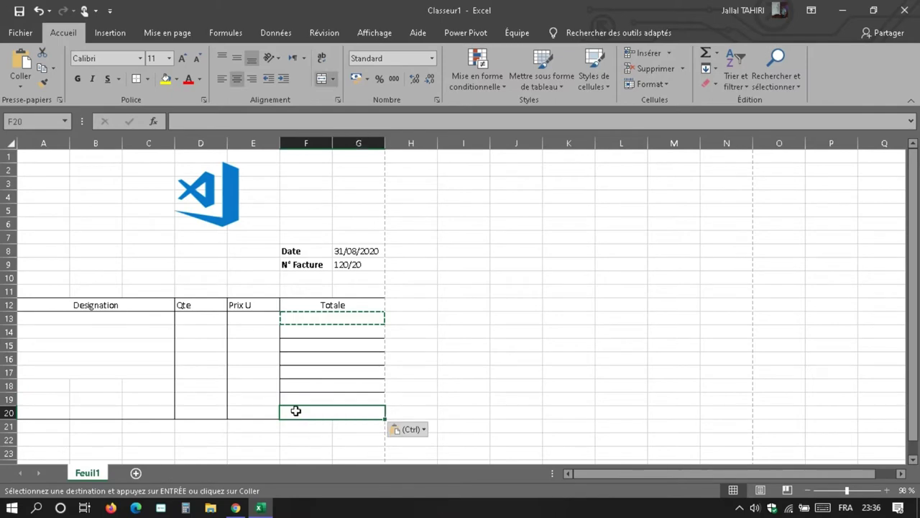
Remove the row lines from F13:G20 and outline F12:G20 with a single outside border
left_click_drag(295, 411, 327, 316)
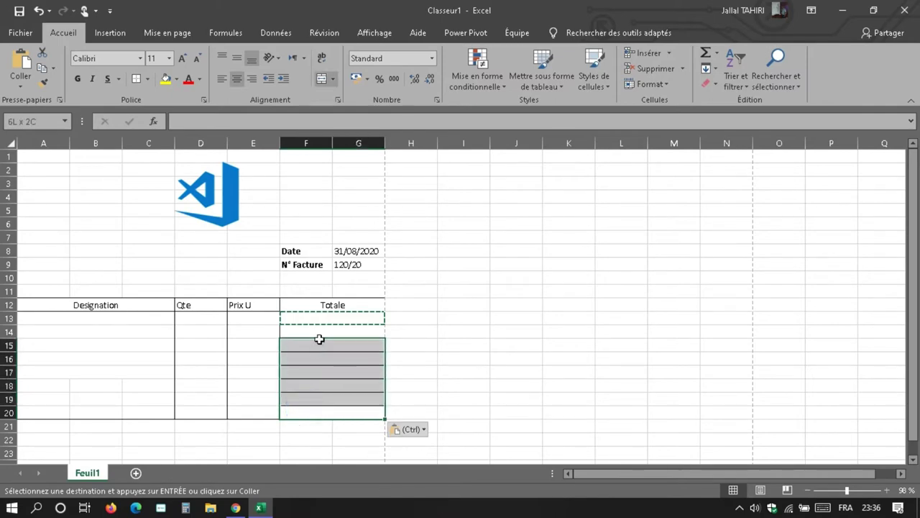
left_click(148, 78)
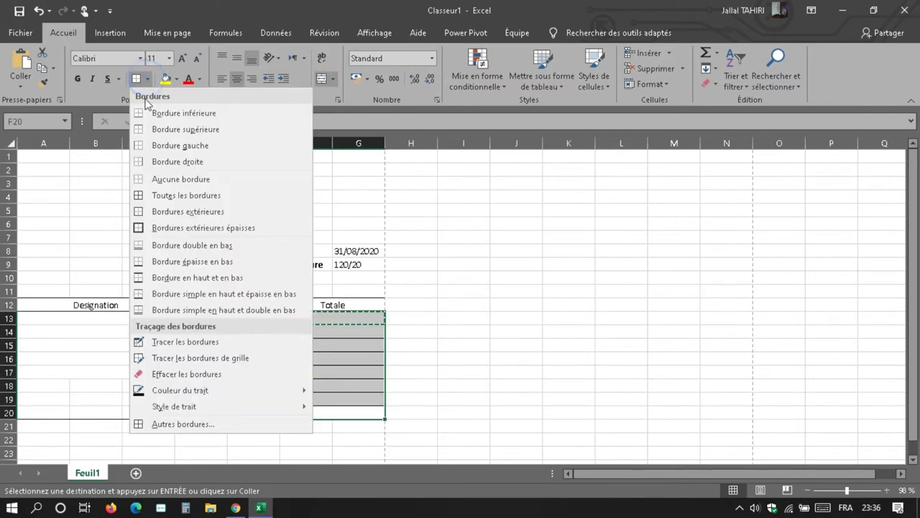
left_click(160, 179)
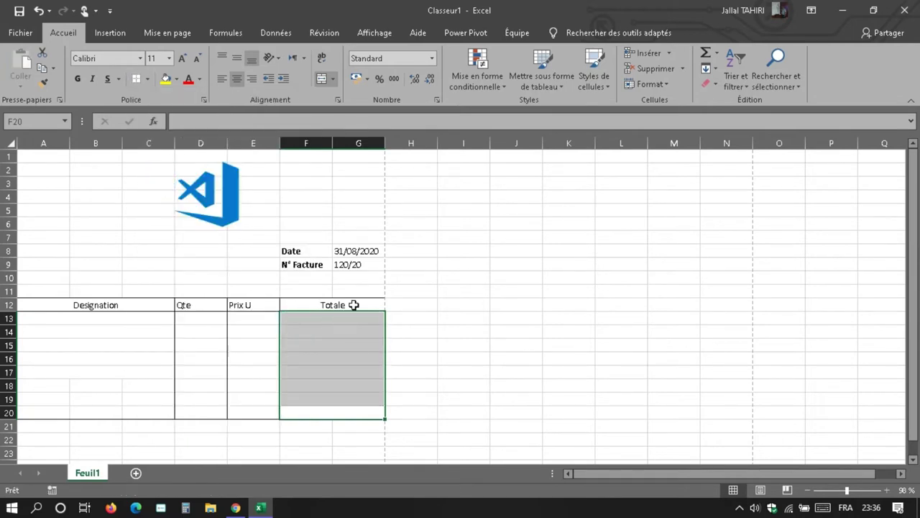
left_click_drag(354, 305, 342, 411)
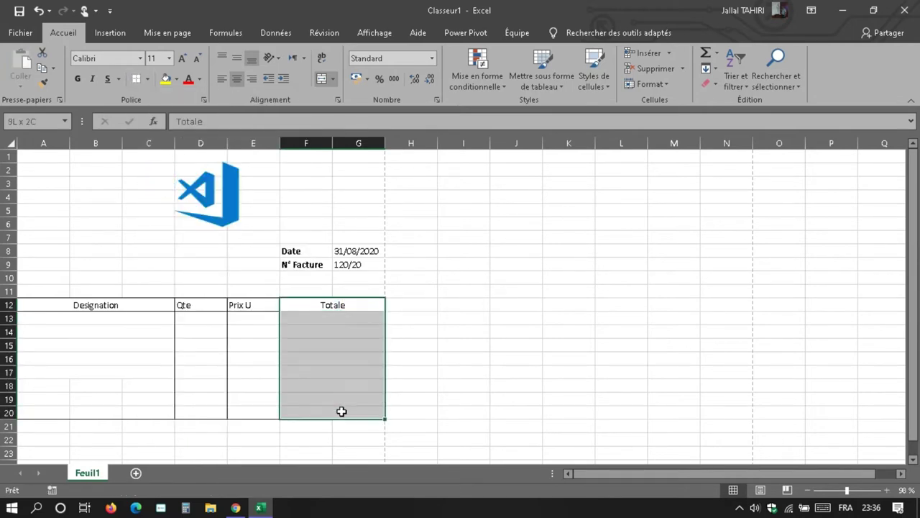
left_click(148, 79)
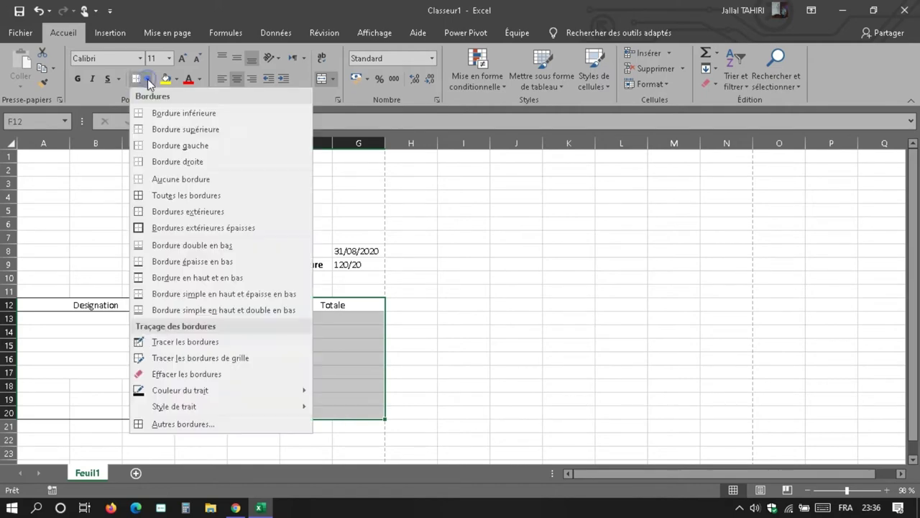
left_click(199, 212)
left_click(353, 369)
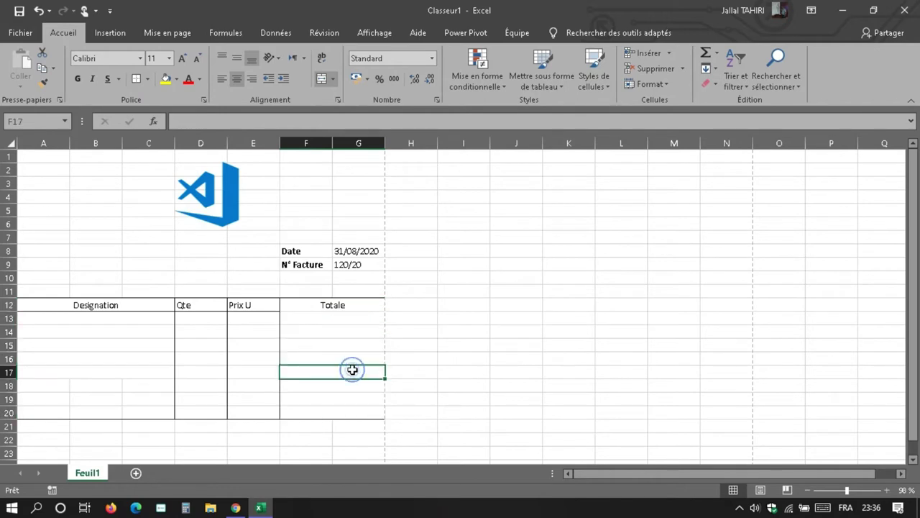
left_click(353, 305)
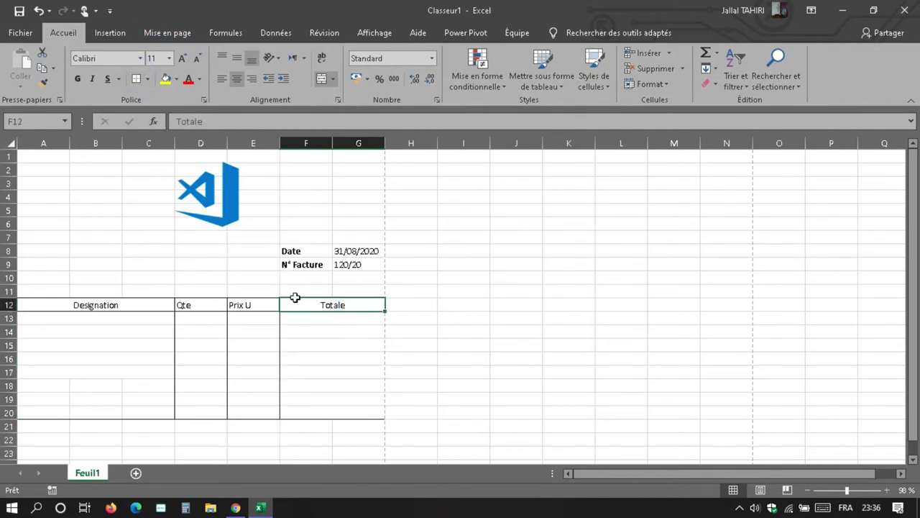
left_click(317, 368)
Centre the row 12 header labels from Qte through Totale
scroll(317, 367, "down", 4)
scroll(317, 368, "up", 2)
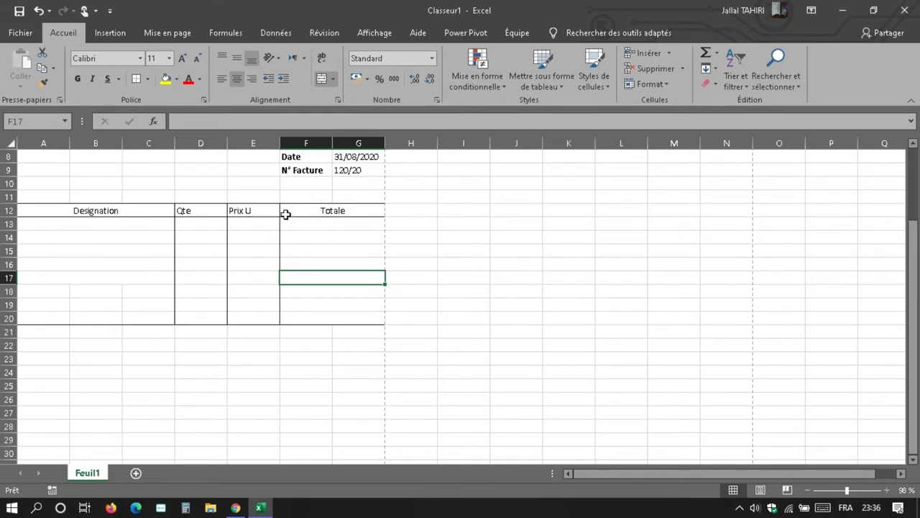
left_click_drag(298, 210, 153, 205)
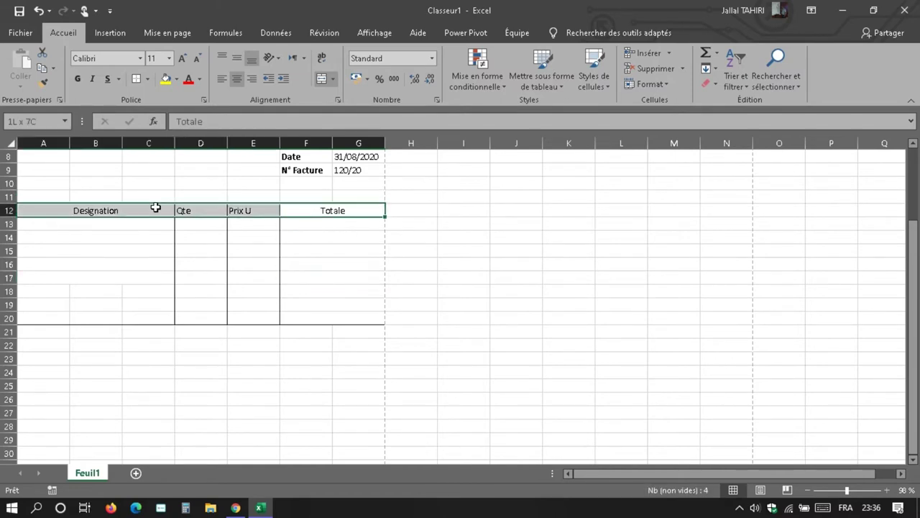
left_click(236, 79)
left_click(236, 79)
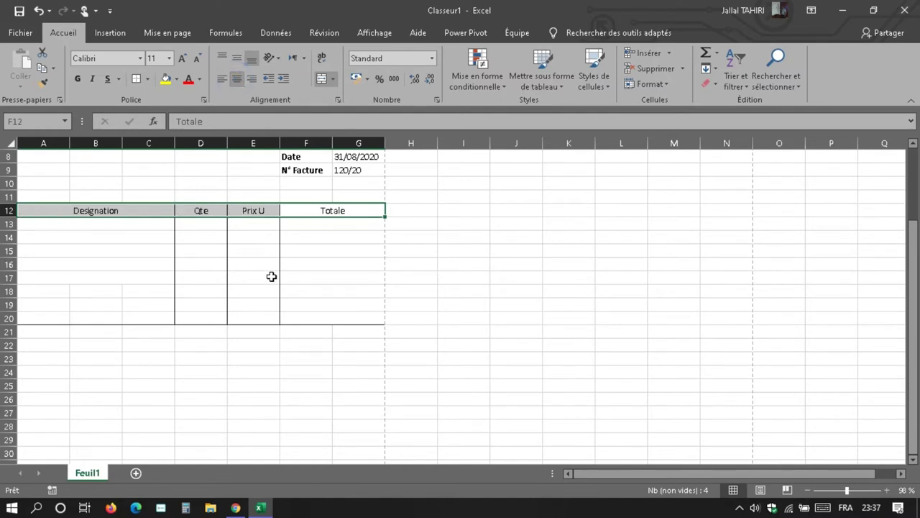
left_click(265, 346)
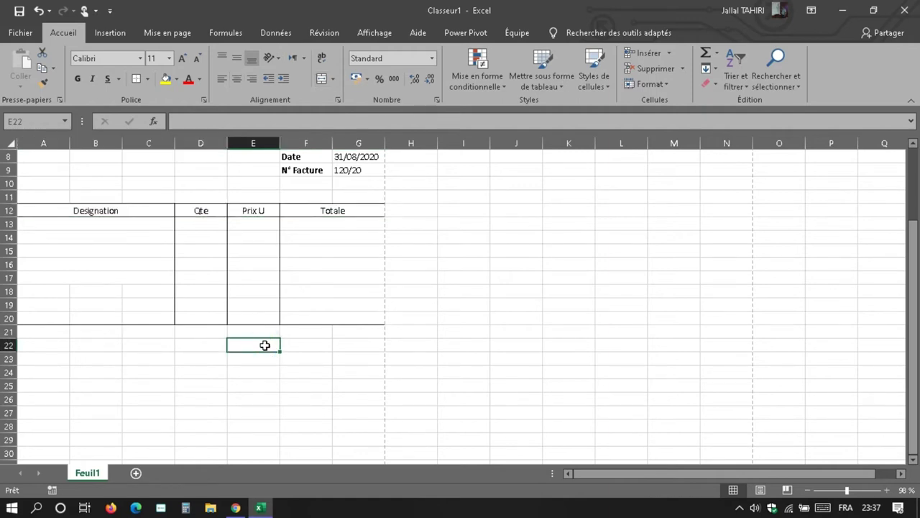
Enter THT in E22 and merge F22:G22 into one amount cell
type("T")
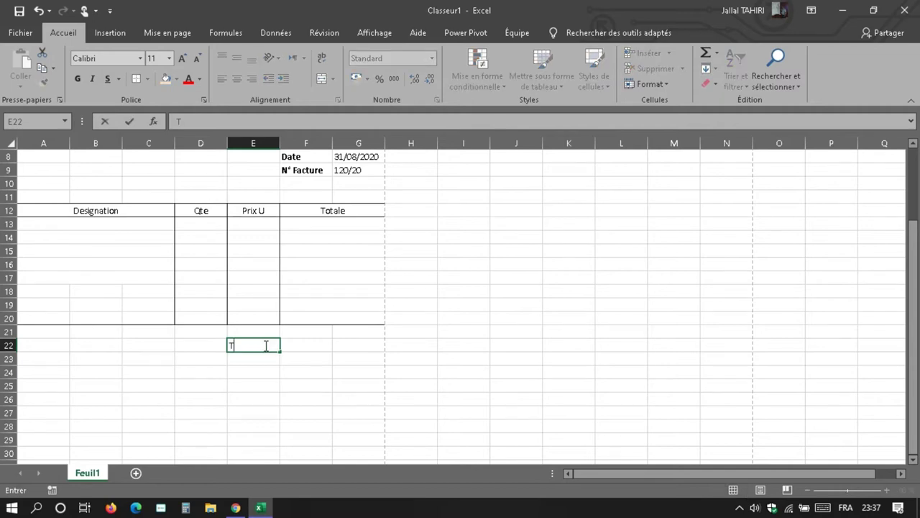
type("H")
type("T")
left_click_drag(320, 348, 353, 342)
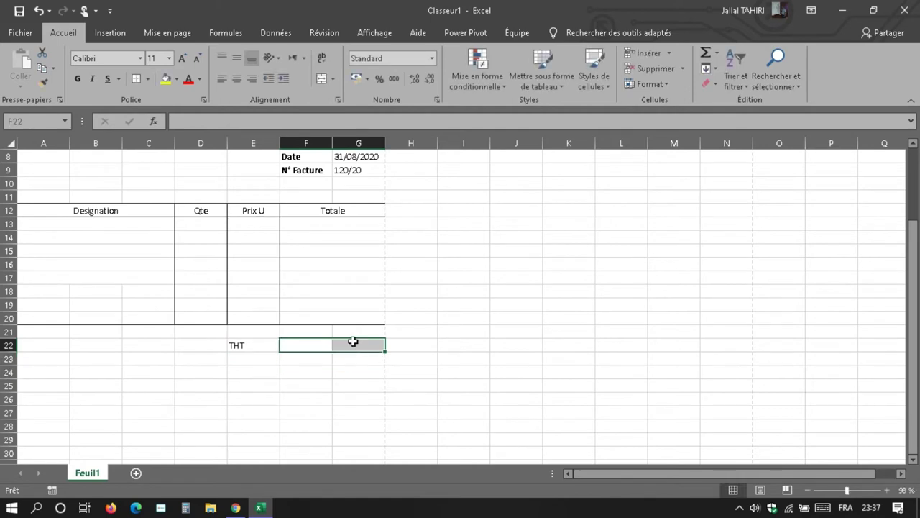
left_click(321, 79)
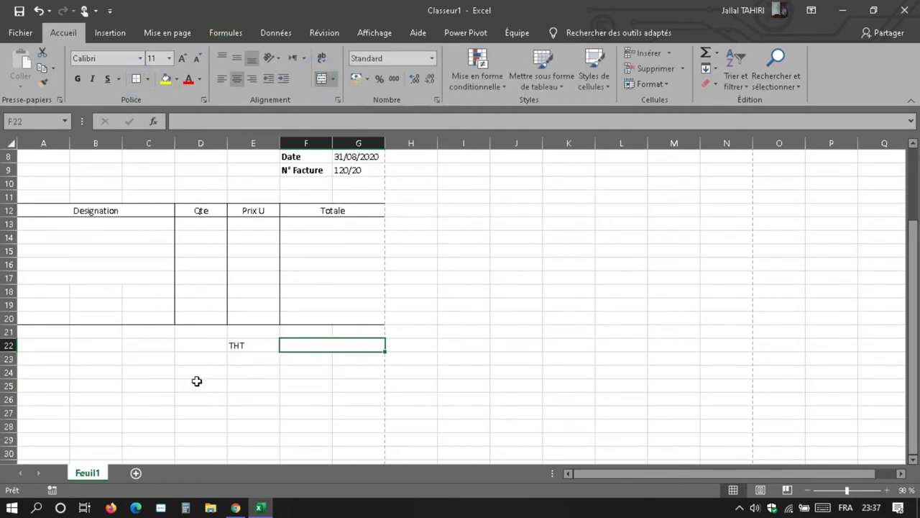
Merge F23:G23 and give it borders as the second amount cell
left_click(304, 362)
left_click_drag(327, 361, 360, 358)
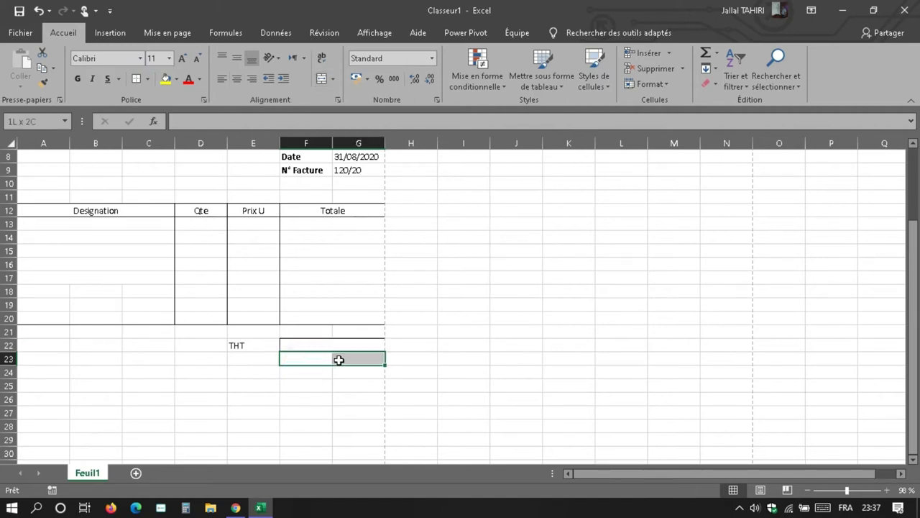
left_click(321, 78)
left_click(135, 79)
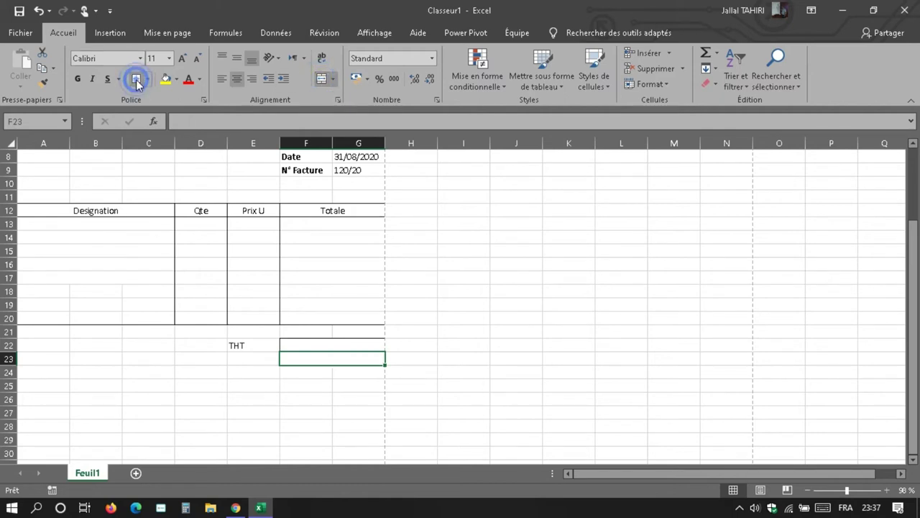
Label E22:E24 as TOTAL HT, TOTAL TVA and TOTAL TTC
left_click(256, 359)
double_click(256, 359)
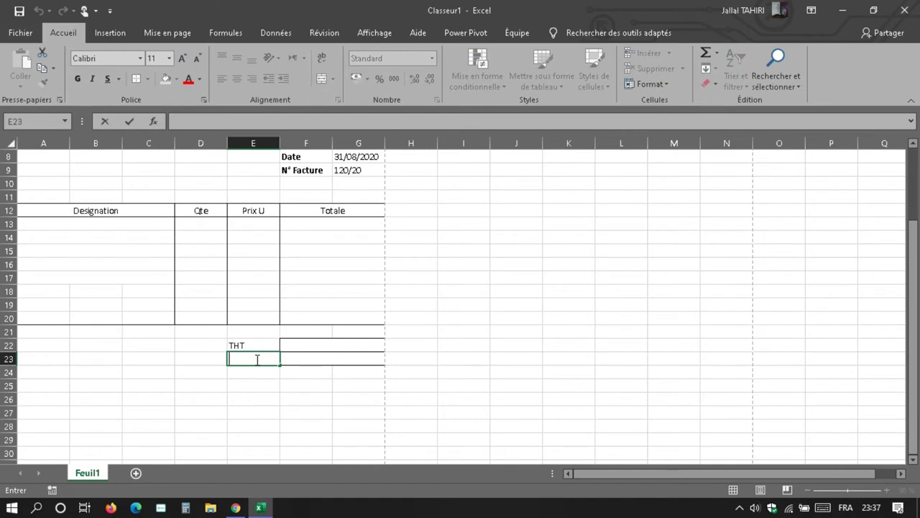
type("t")
key("BackSpace")
type("T")
type("OTAL ")
type("TVA")
left_click(242, 346)
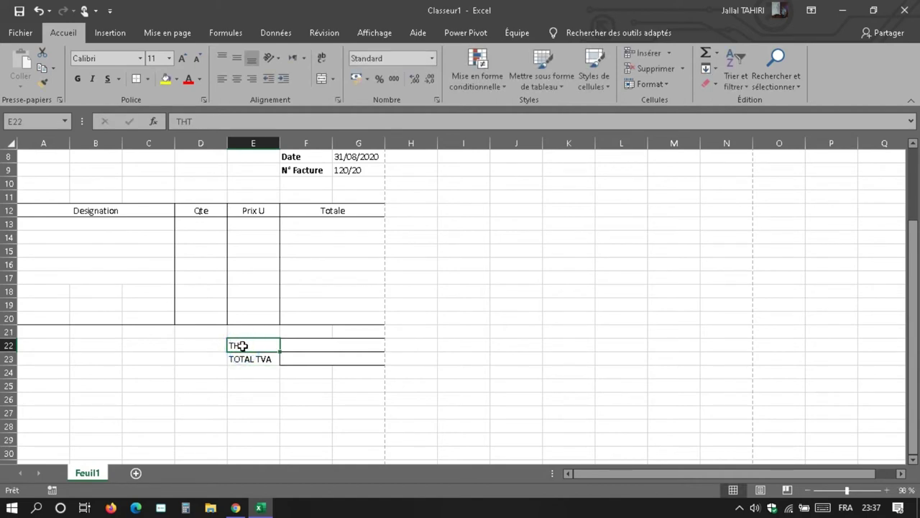
type("TA")
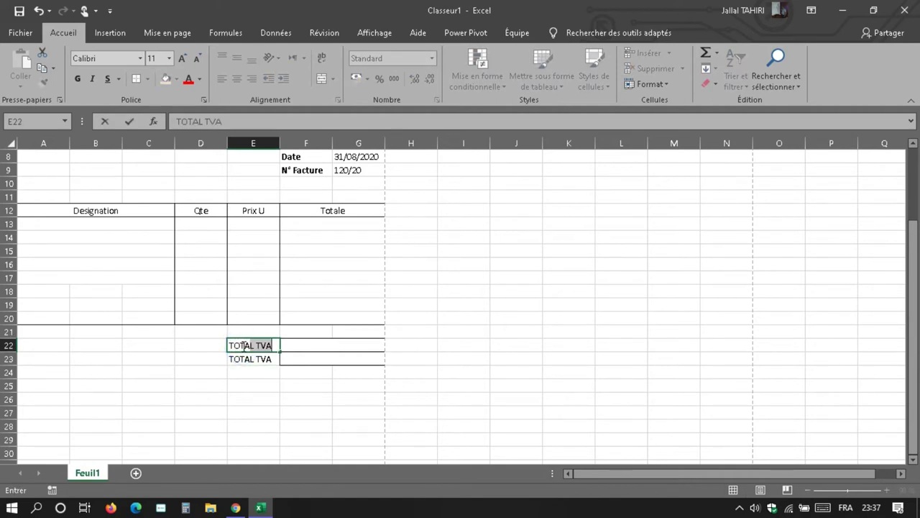
type("L ")
type("HT")
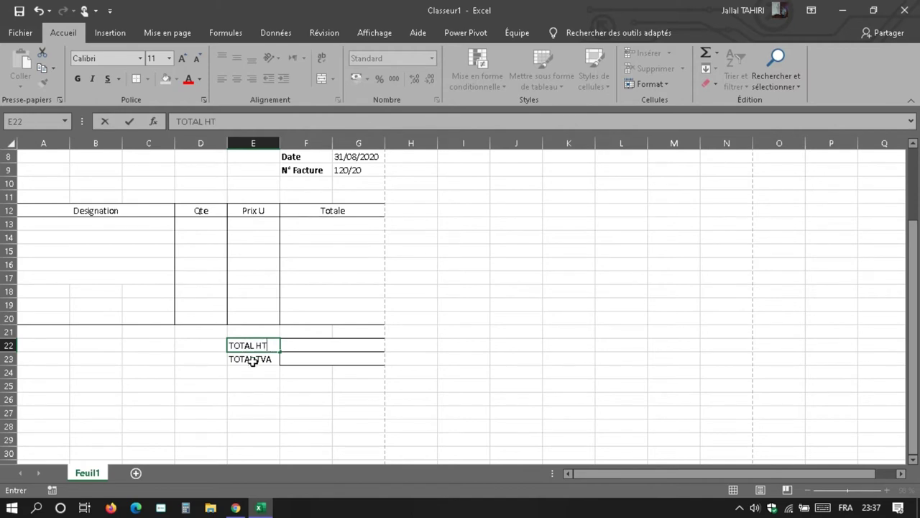
left_click(256, 371)
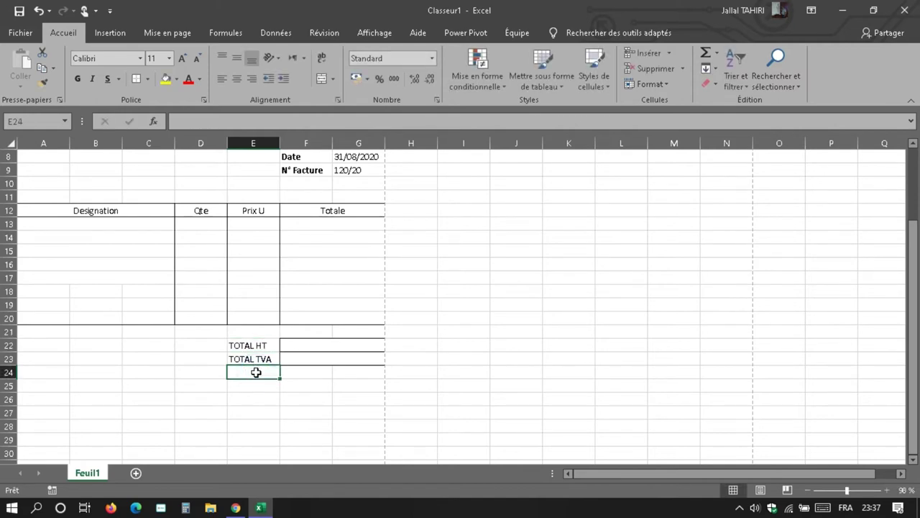
type("TOTAL ")
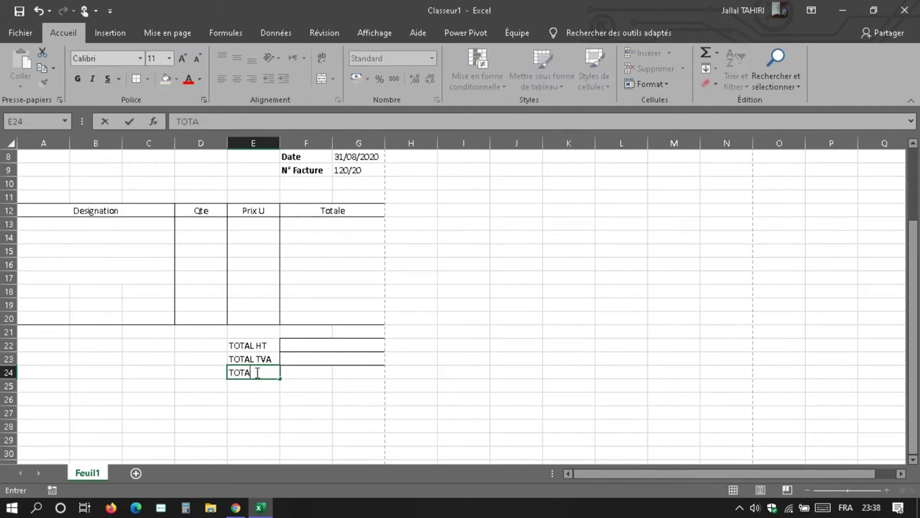
type("TTC")
left_click(354, 376)
Merge F24:G24 beside TOTAL TTC and give it borders
mouse_move(355, 377)
left_mouse_down()
mouse_move(321, 379)
mouse_move(351, 371)
left_mouse_up()
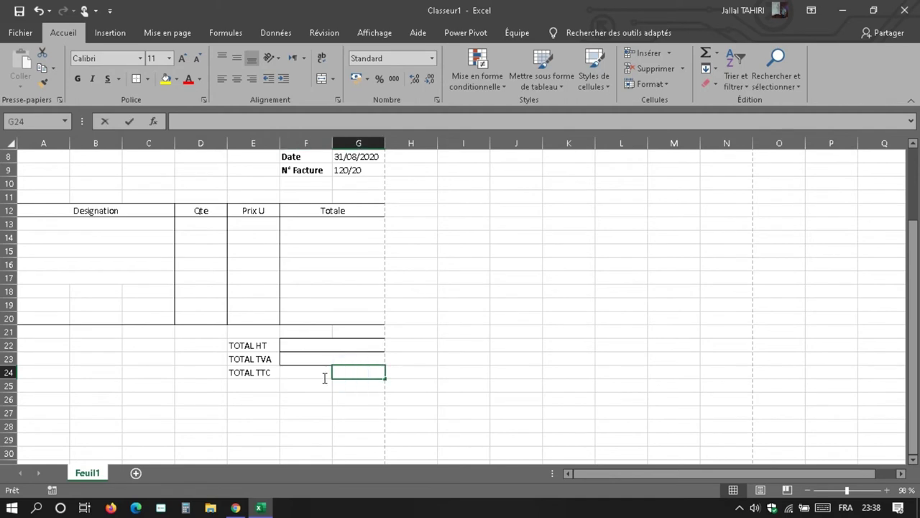
left_click(317, 371)
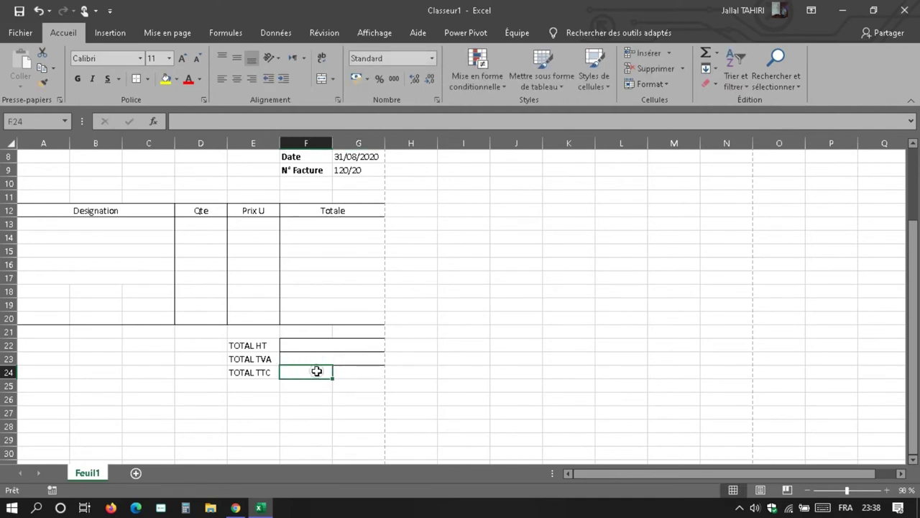
left_click_drag(316, 371, 340, 372)
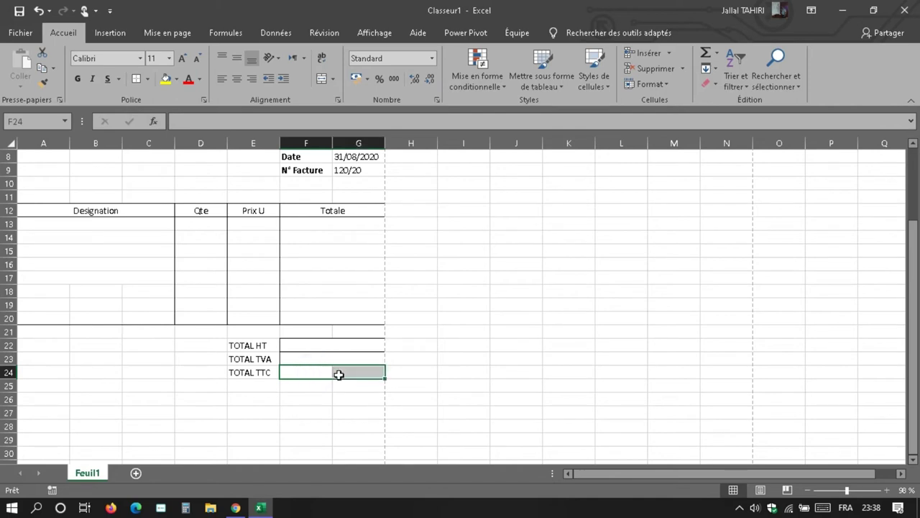
left_click(321, 80)
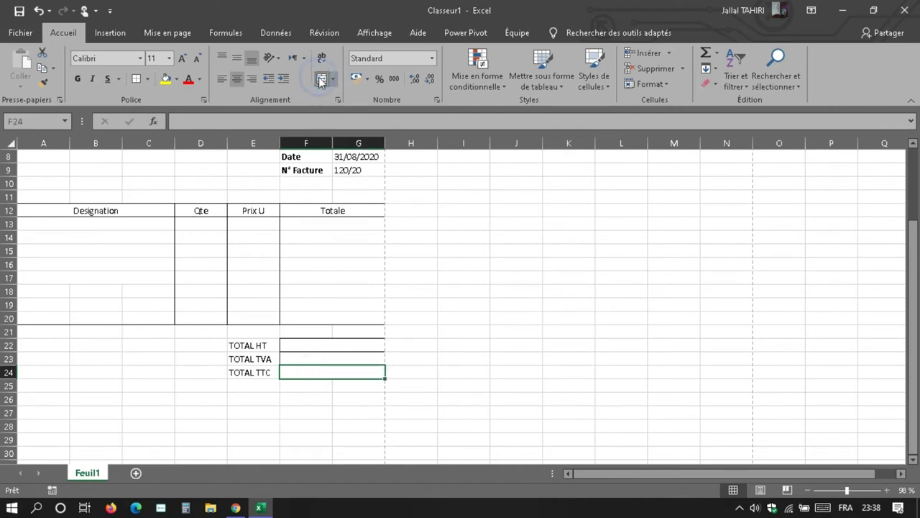
left_click(136, 79)
left_click(305, 424)
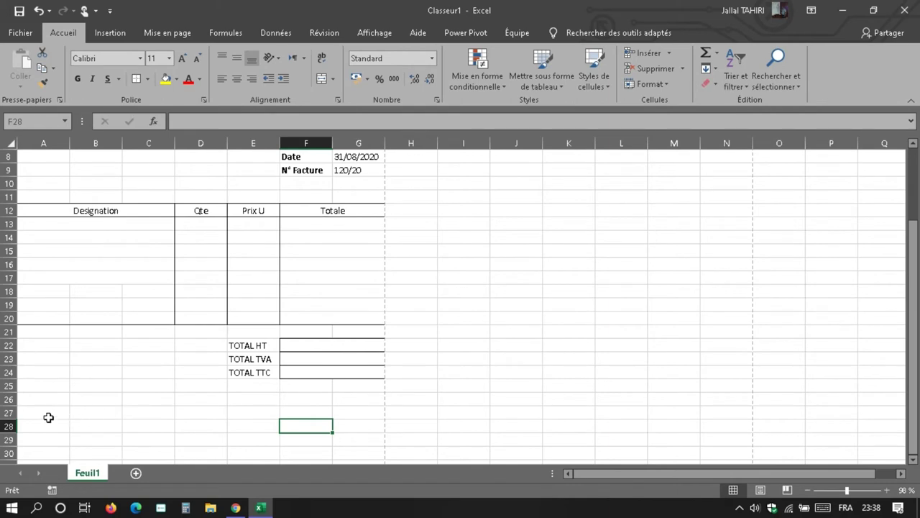
left_click_drag(47, 424, 253, 427)
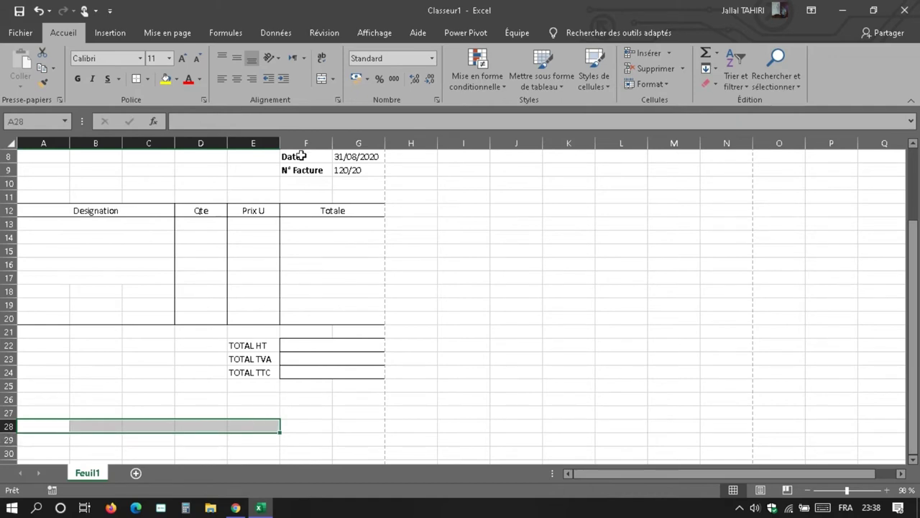
Merge A28:E28, enter 'Aretter lafacture a la somme de' and left-align it
left_click(322, 79)
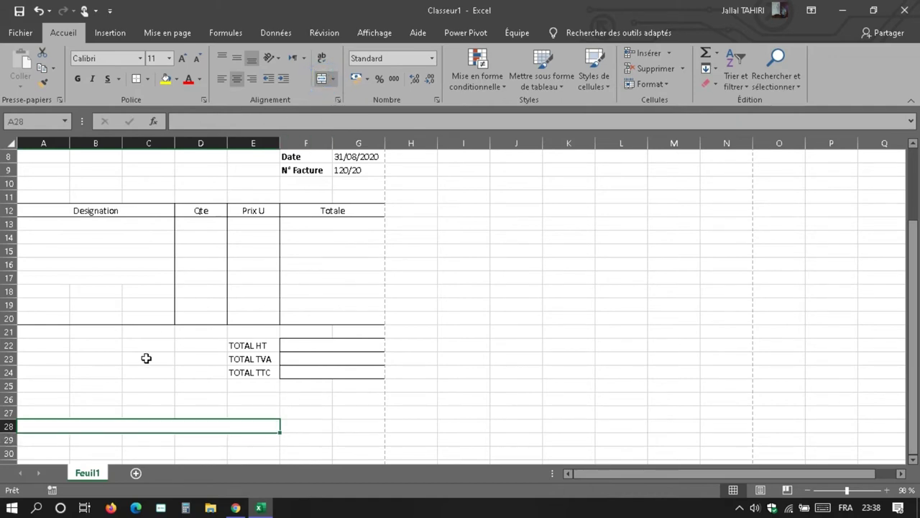
type("A")
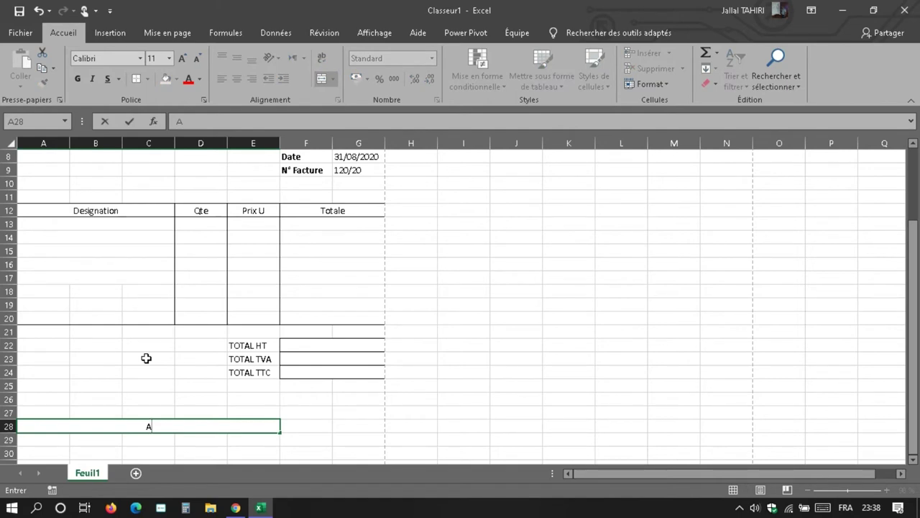
type("rett")
type("er k")
key("BackSpace")
type("l")
type("afac")
type("ture")
type(" a l")
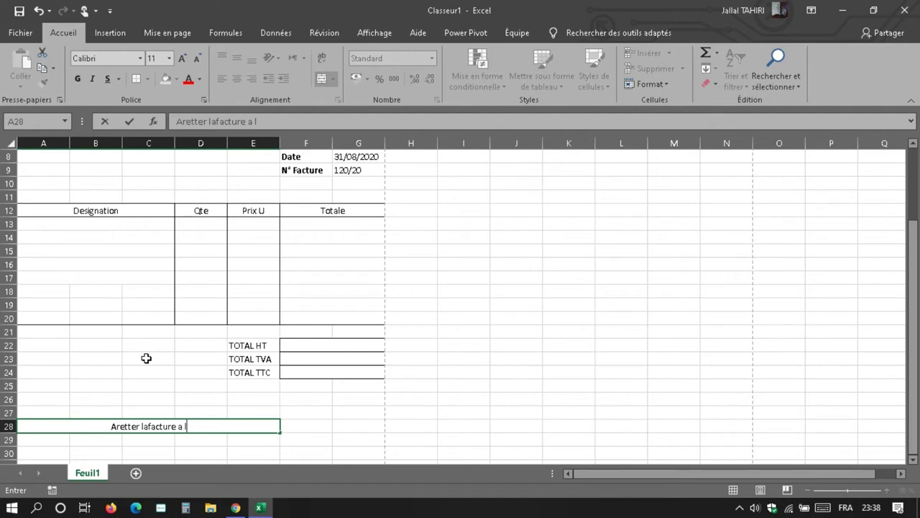
type("a somm")
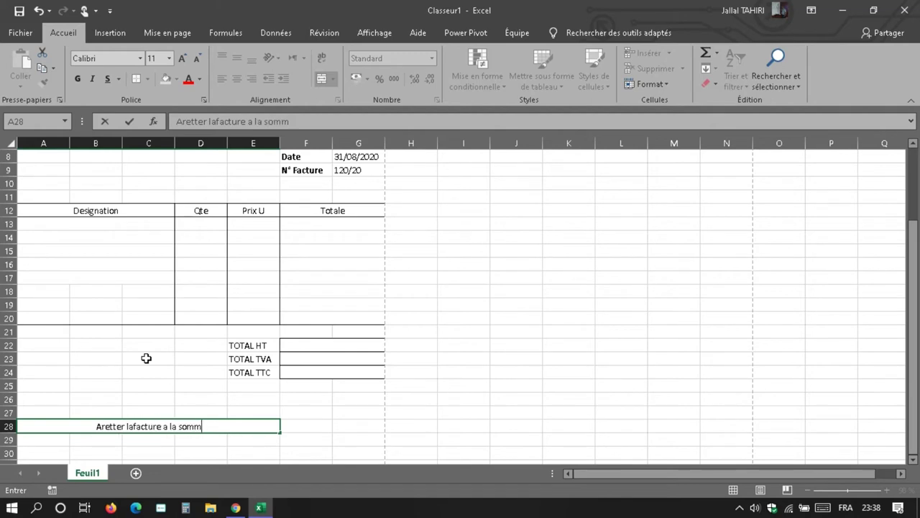
type("e de")
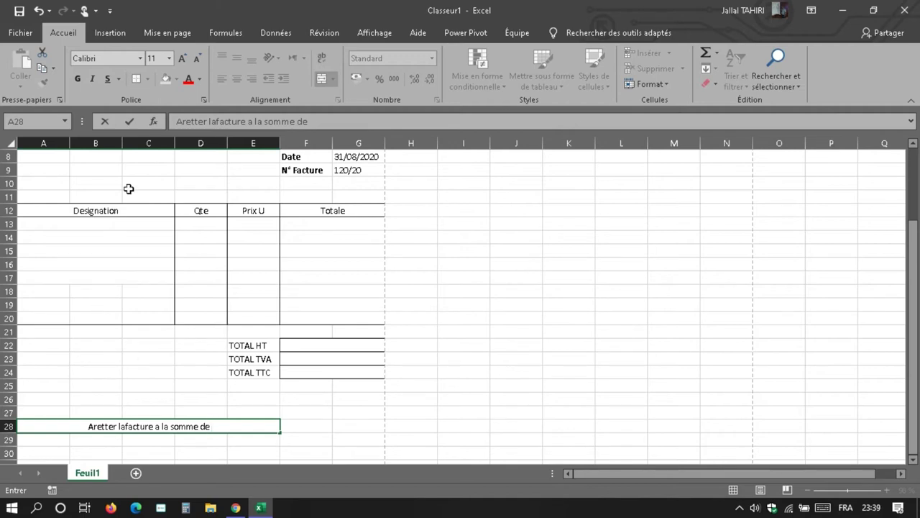
left_click(125, 399)
left_click_drag(43, 426, 253, 426)
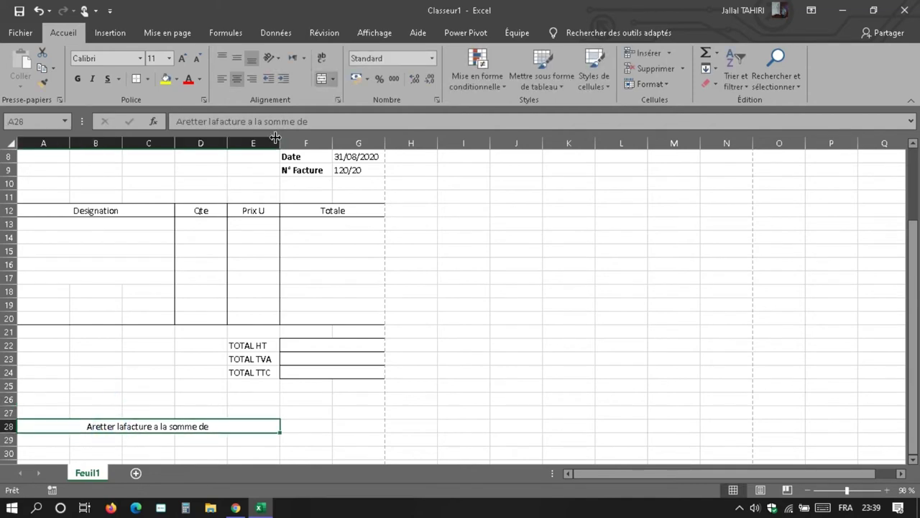
left_click(225, 78)
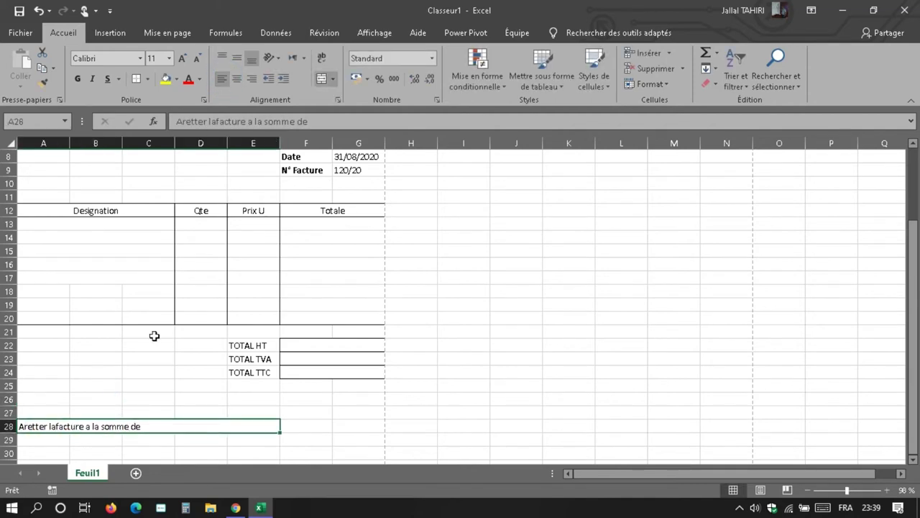
Merge A29:E29 and enter the amount in words 'cent vingt euro ttc'
left_click_drag(36, 439, 120, 448)
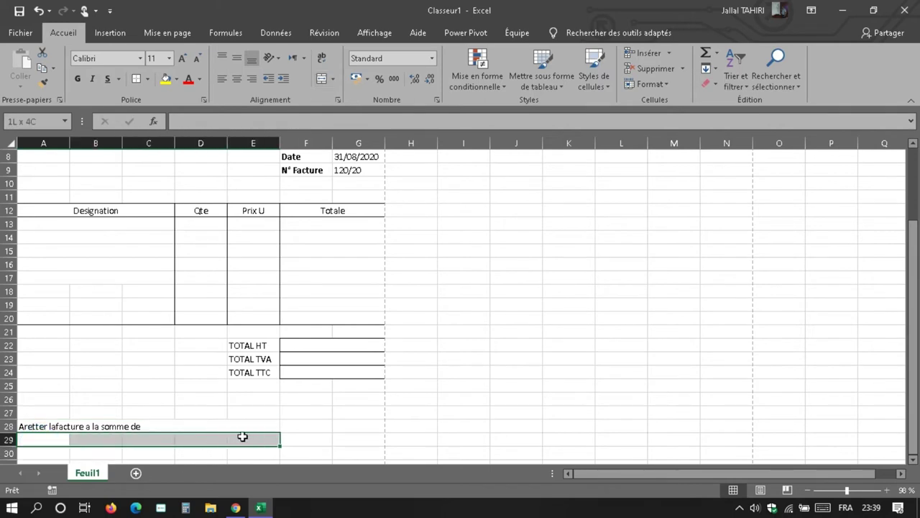
left_click_drag(120, 448, 244, 436)
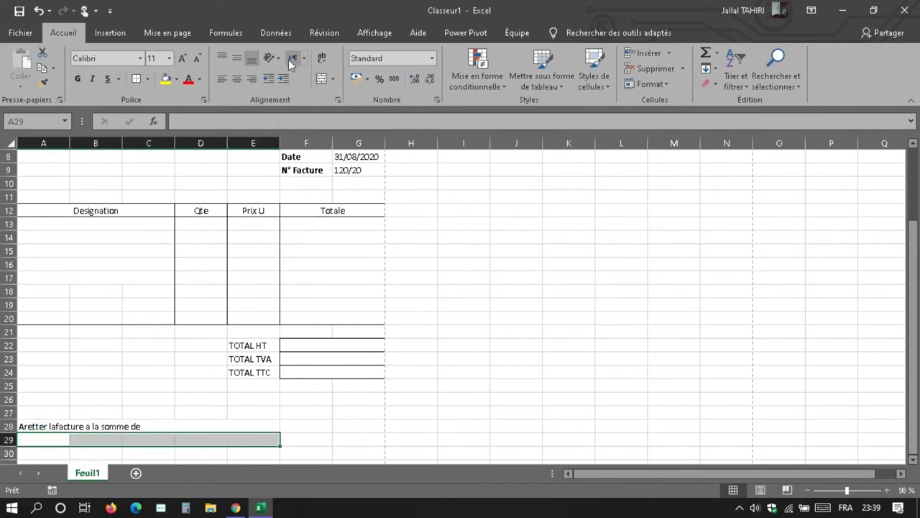
left_click(322, 82)
left_click(166, 426)
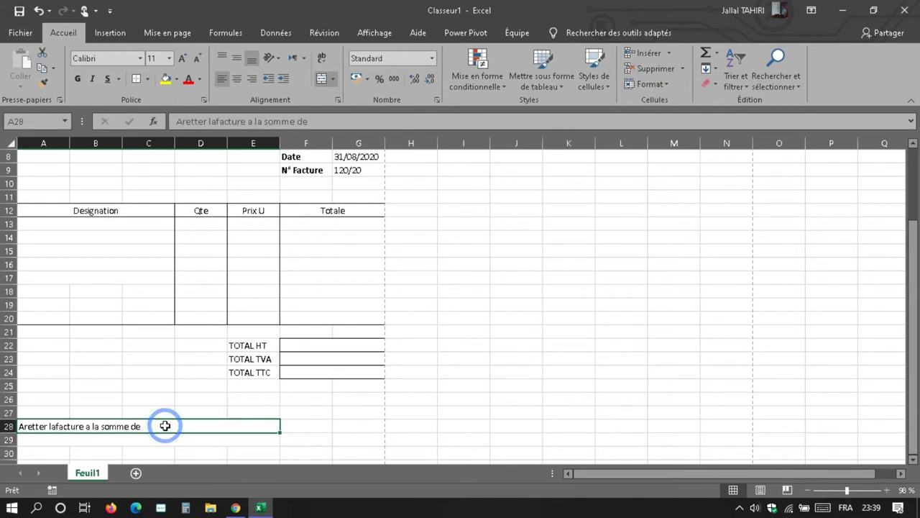
left_click(97, 439)
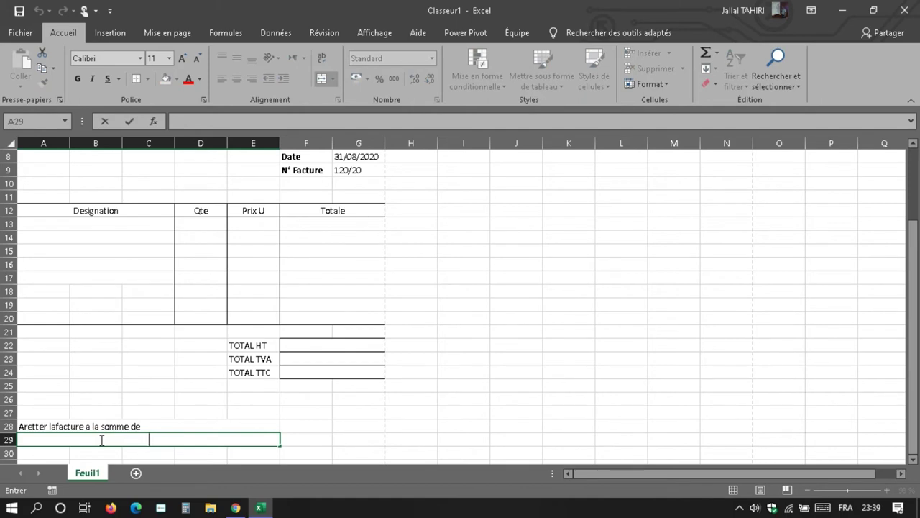
type("120")
key("BackSpace")
key("BackSpace")
key("BackSpace")
type("en")
type("t vi")
type("ngt eu")
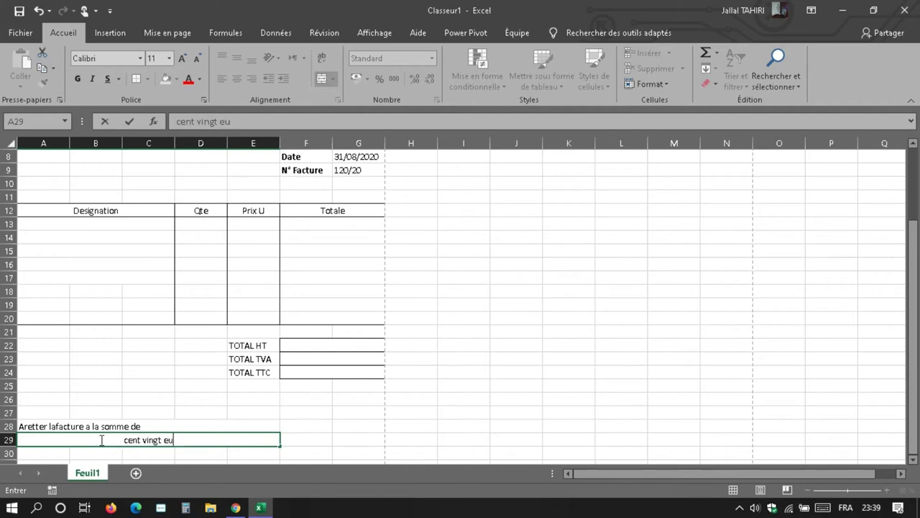
type("ro")
type(" ttc")
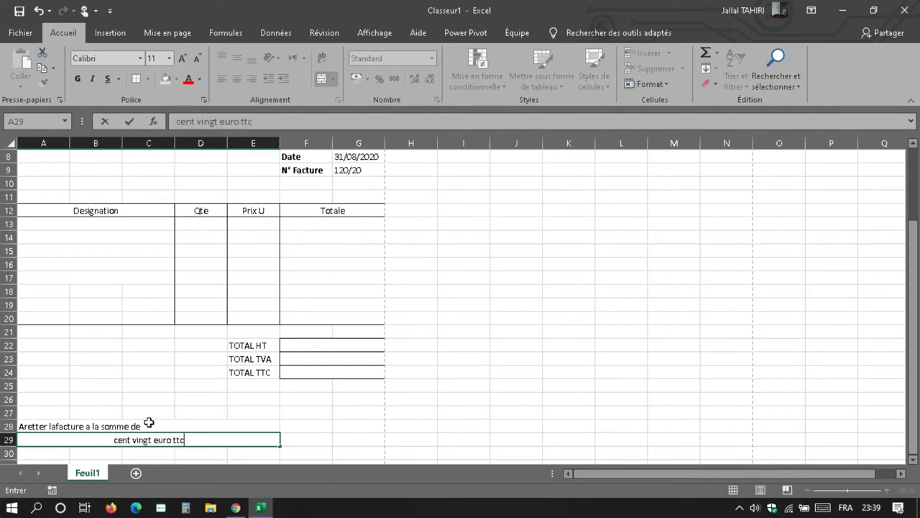
left_click(166, 415)
Append a colon to the A28 sentence and left-align the A29 text
left_click(153, 440)
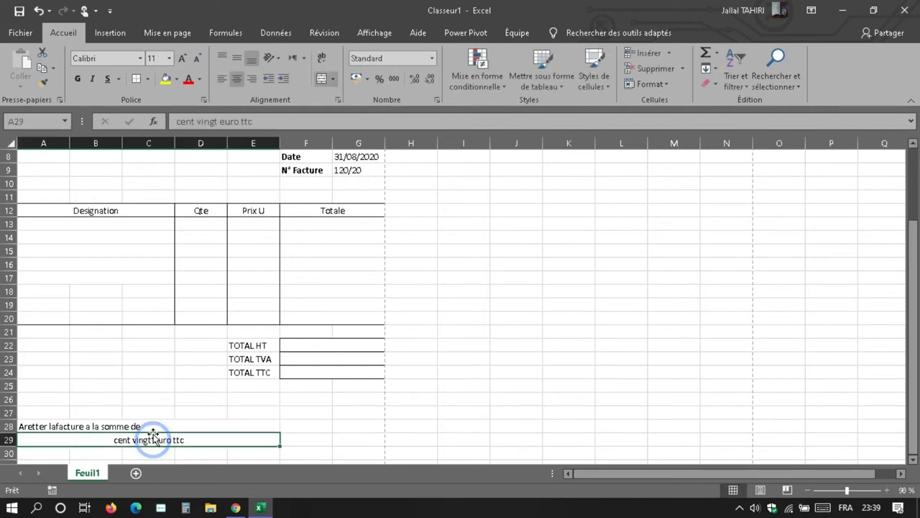
double_click(155, 426)
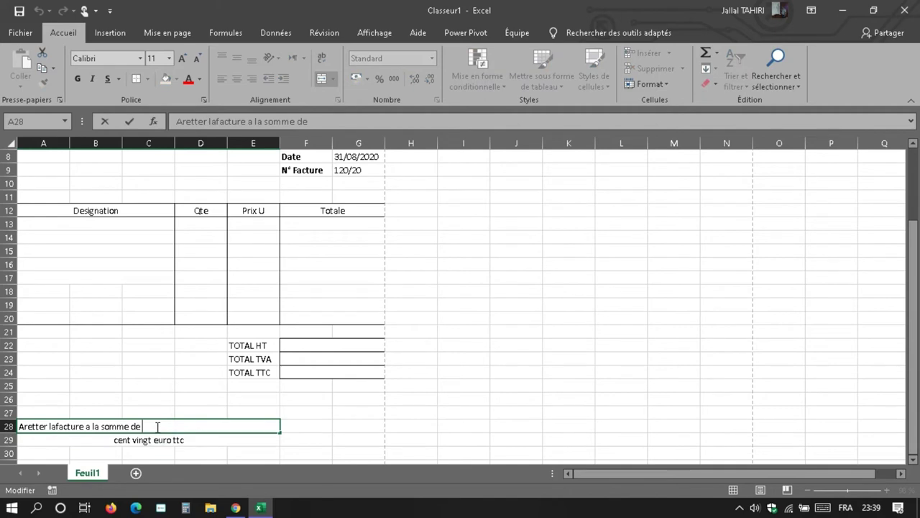
type(":")
left_click(148, 439)
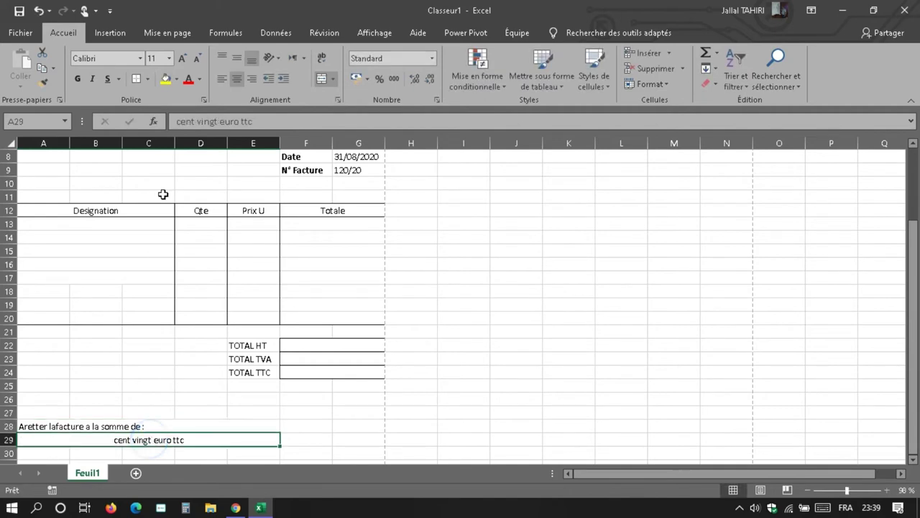
left_click(219, 81)
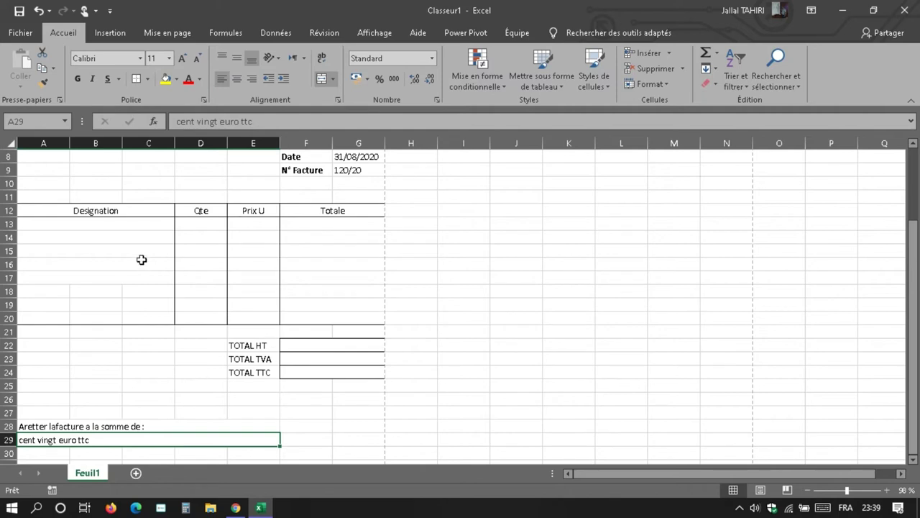
Fill row 13 with produit 1, quantity 1 and unit price 100
double_click(108, 223)
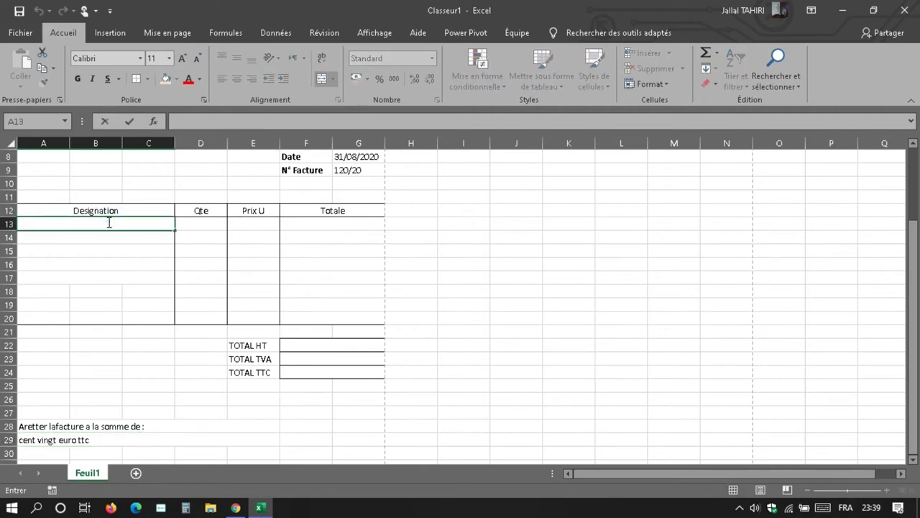
type("pr")
type("oduit")
type(" 1")
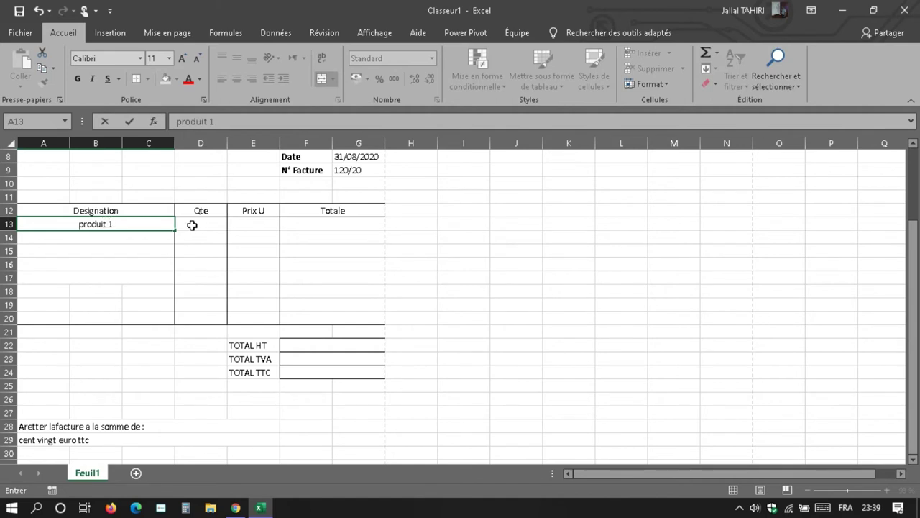
left_click(195, 225)
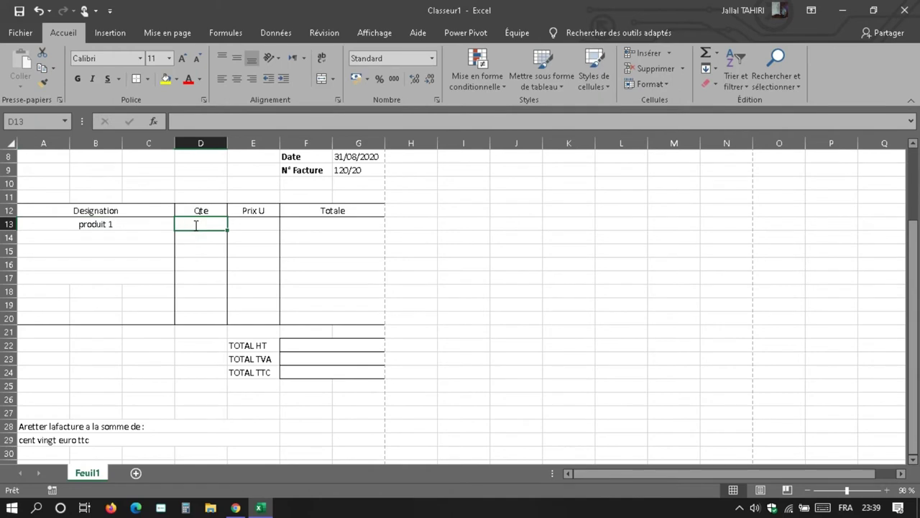
type("1")
left_click(247, 223)
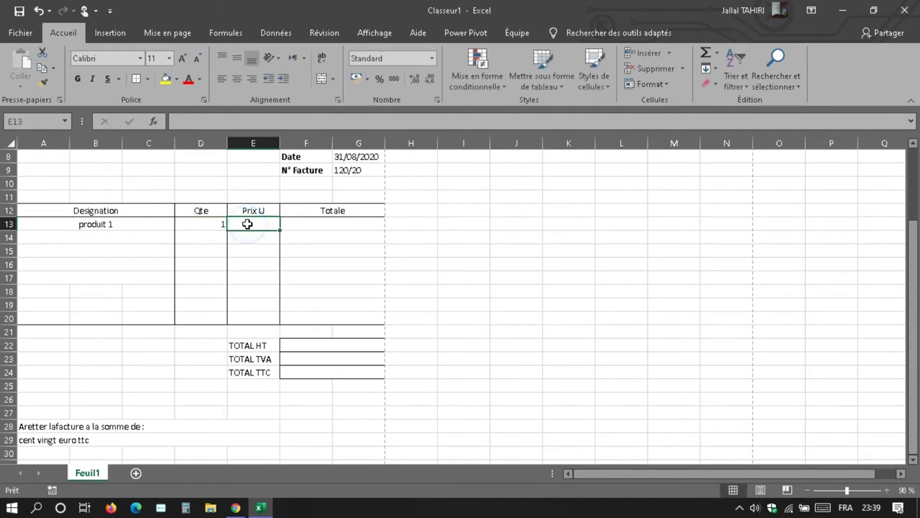
type("100")
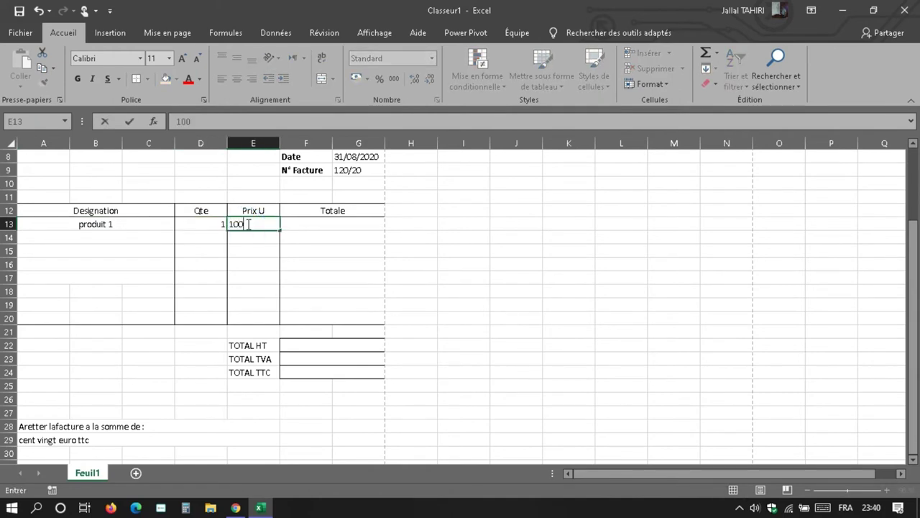
Enter the Totale formula =E13*D13 in F13
left_click(319, 223)
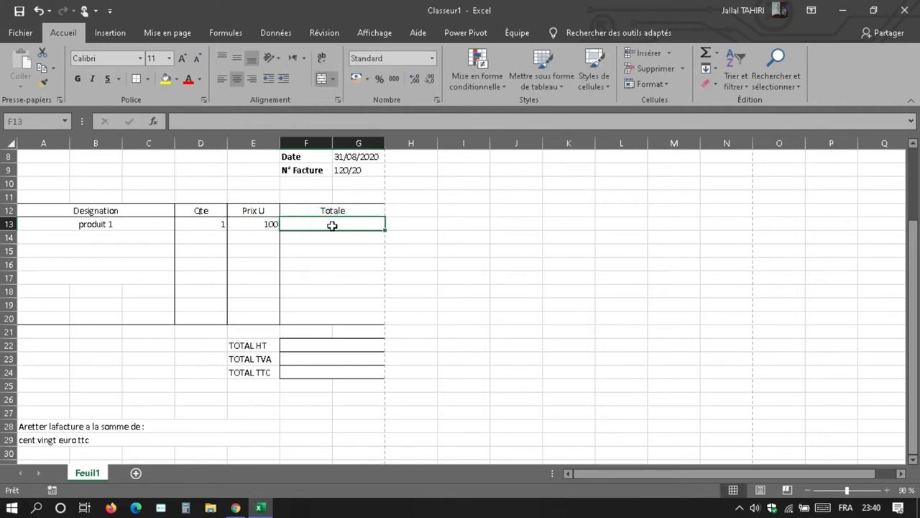
type("=")
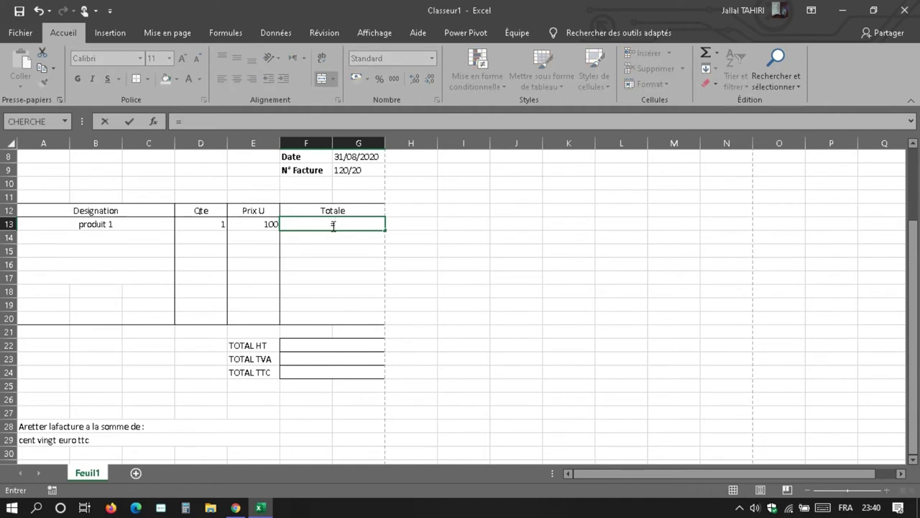
left_click(265, 224)
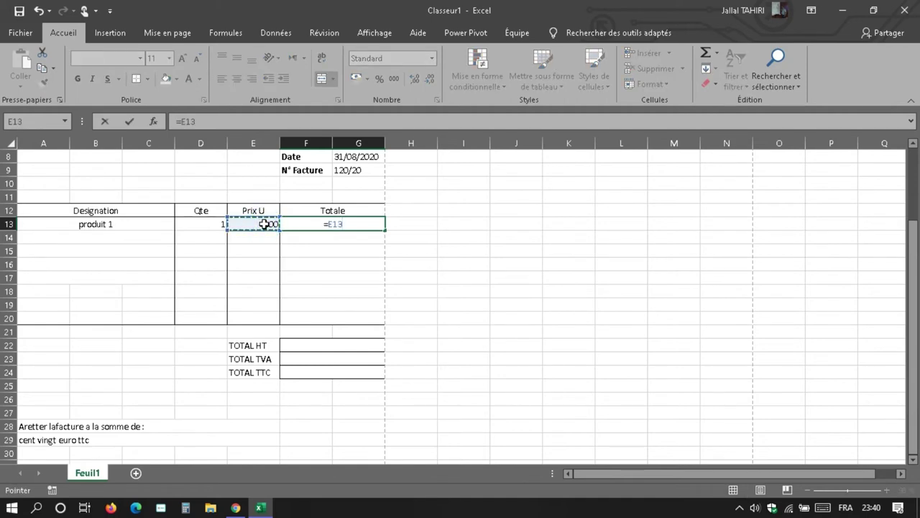
type("*")
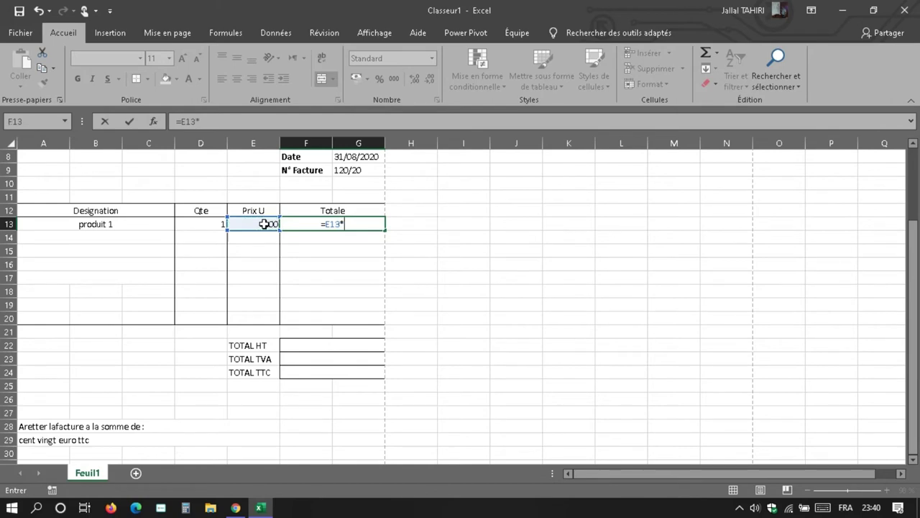
left_click(215, 224)
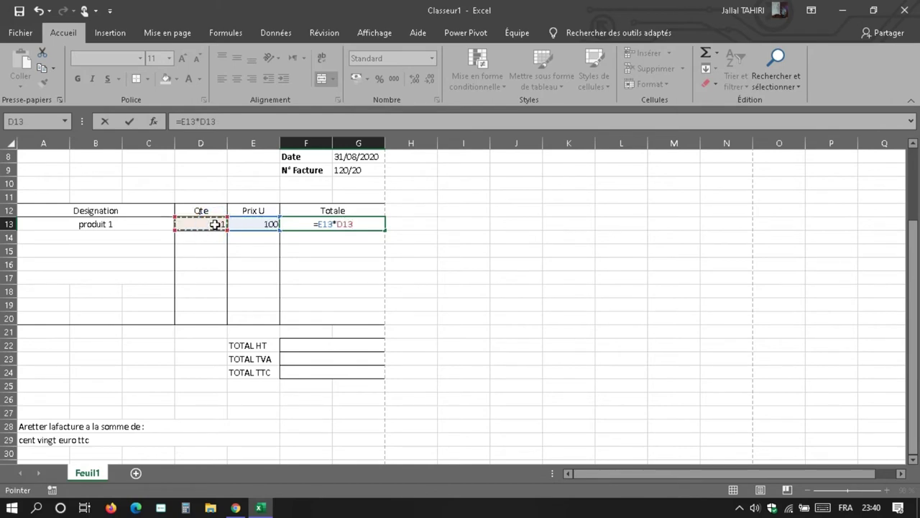
key("Return")
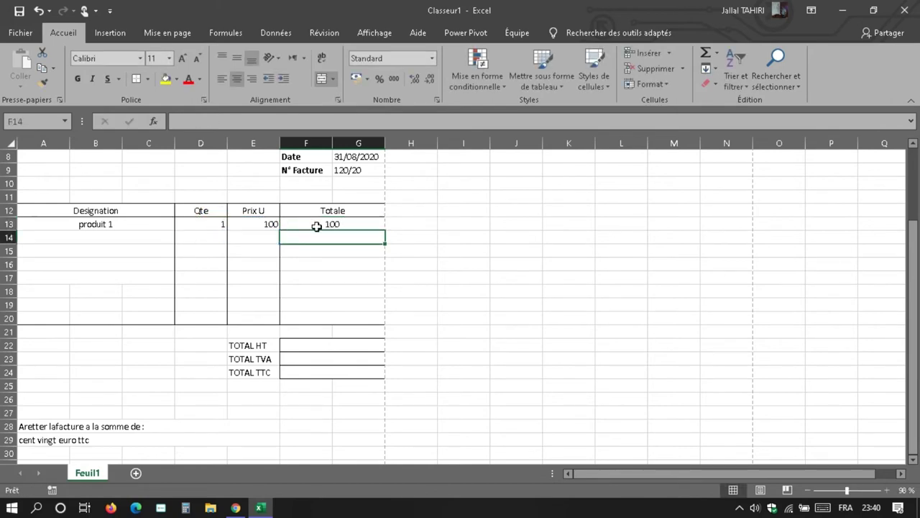
Test the total by changing D13 to 2, then restore quantity 1
left_click(221, 224)
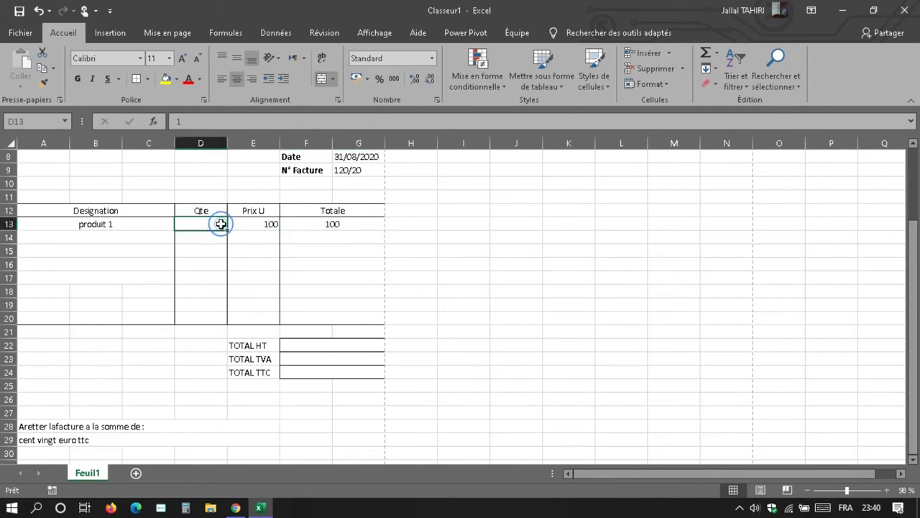
type("2")
key("Return")
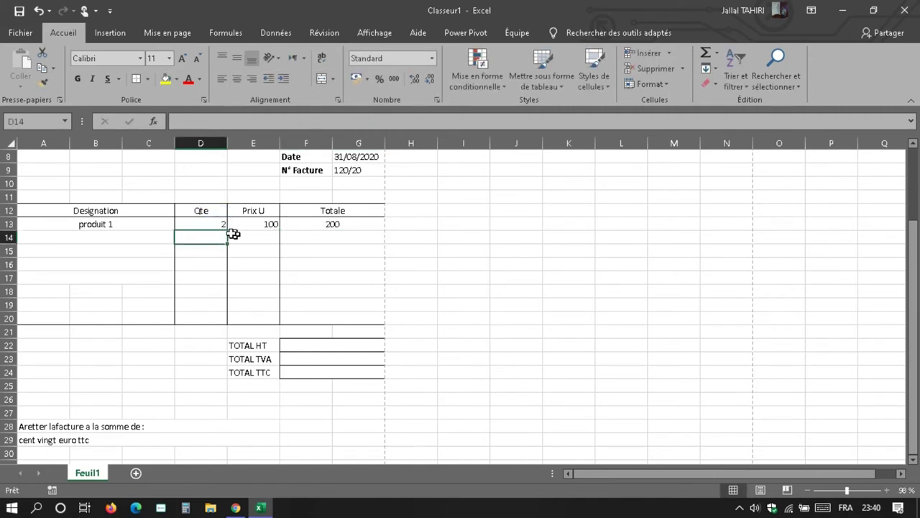
left_click(217, 226)
type("1")
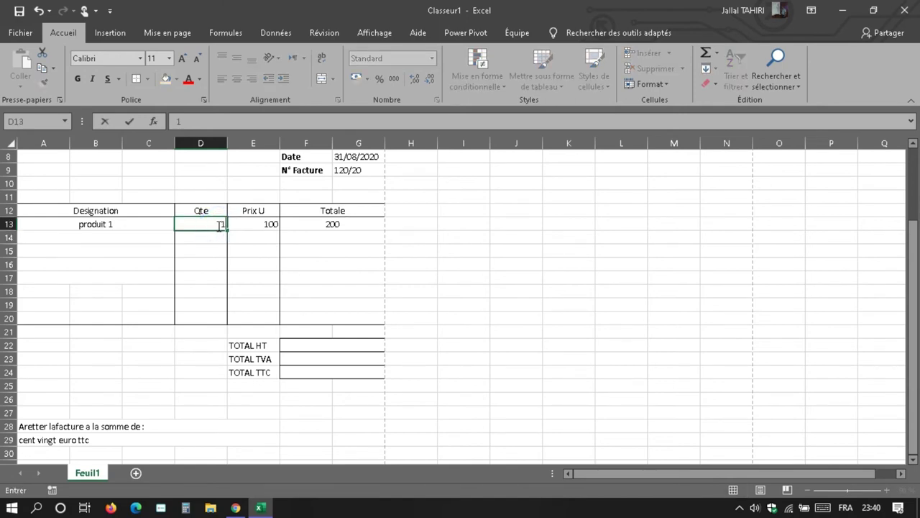
left_click(325, 251)
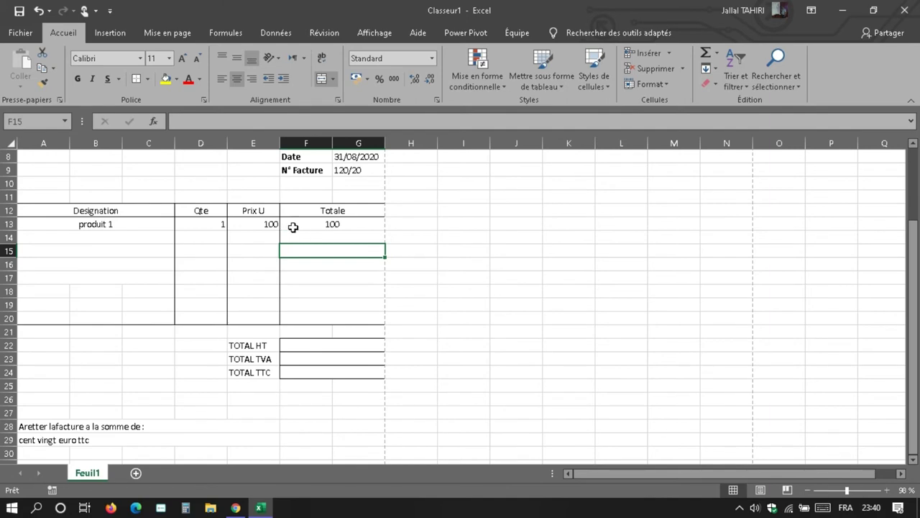
Centre the quantity column D13:D20
left_click(214, 225)
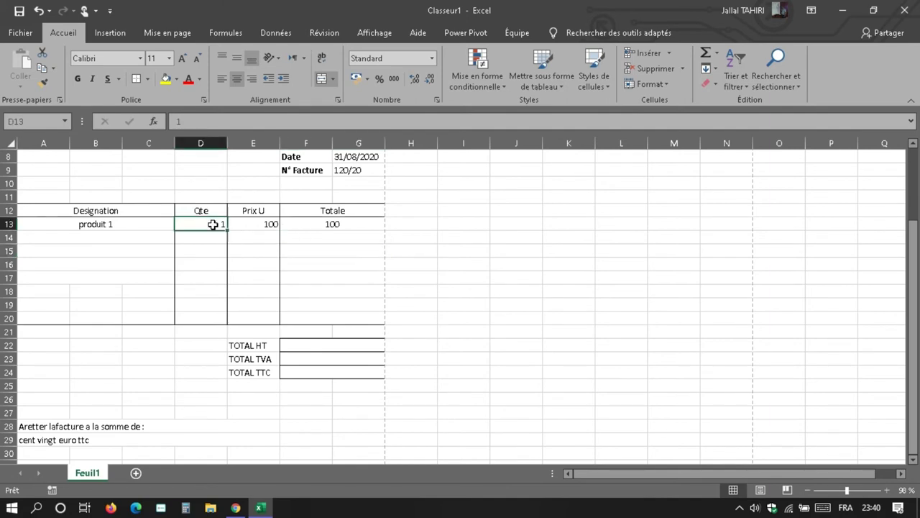
left_click(238, 78)
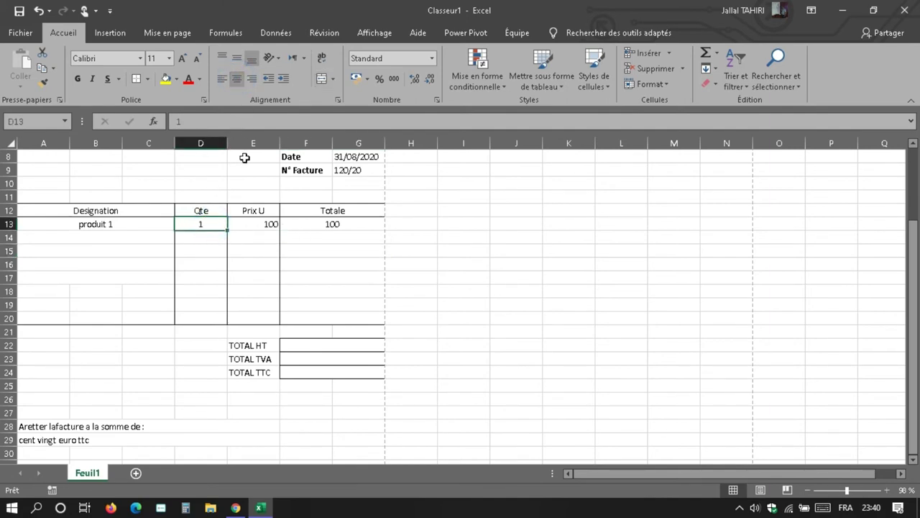
left_click_drag(205, 225, 194, 318)
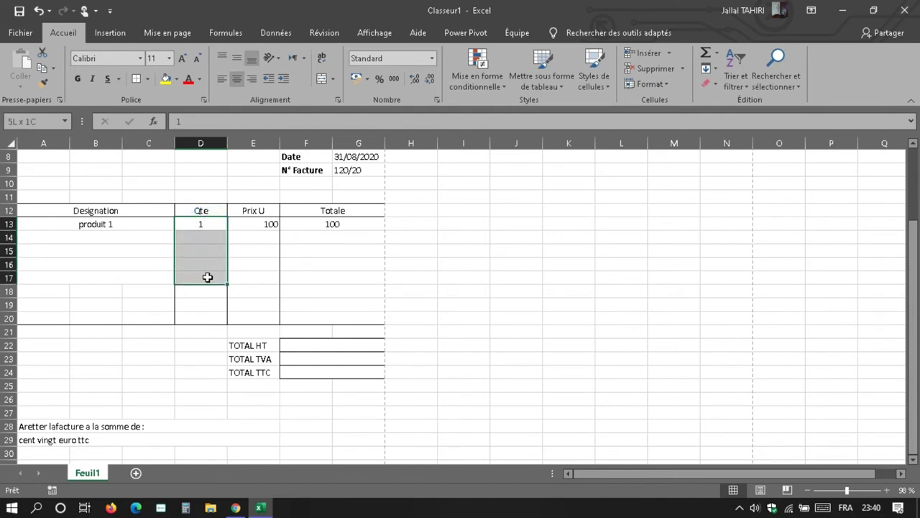
left_click(235, 79)
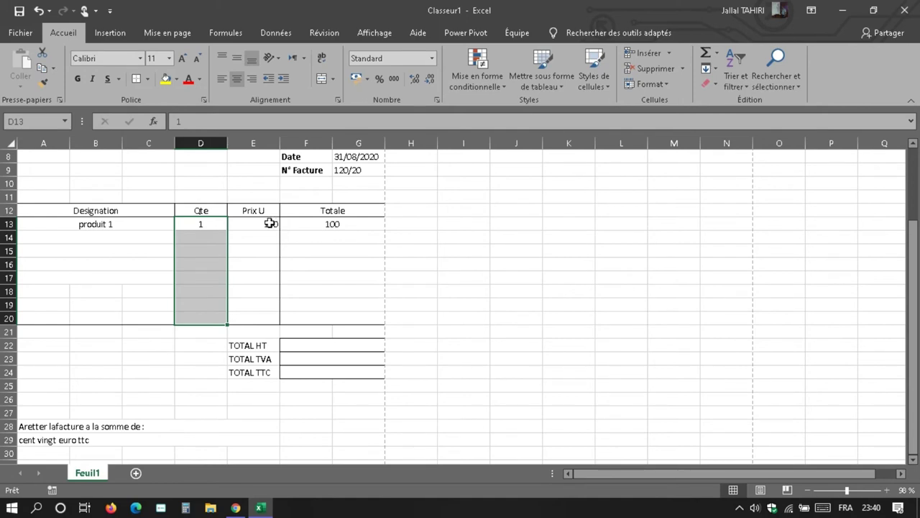
Right-align the unit prices and totals and show them with two decimal places
mouse_move(270, 223)
left_mouse_down()
mouse_move(330, 357)
mouse_move(326, 314)
left_mouse_up()
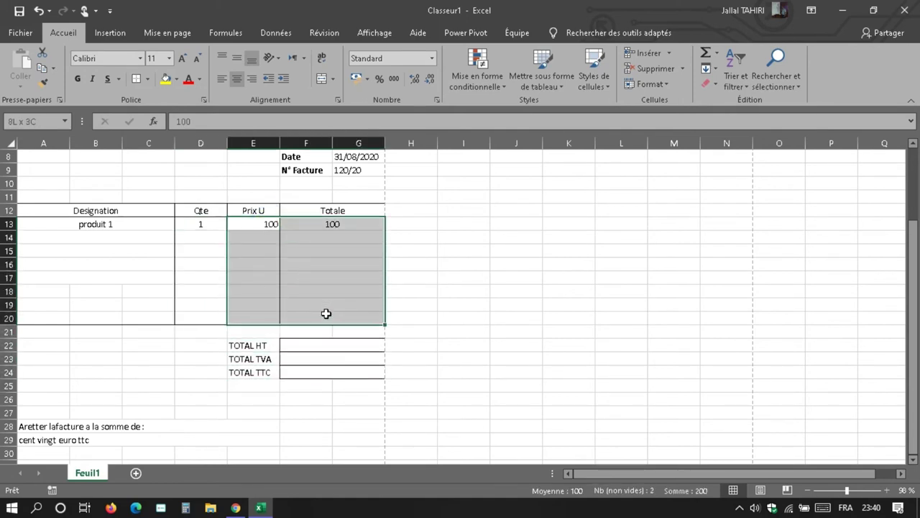
left_click(250, 79)
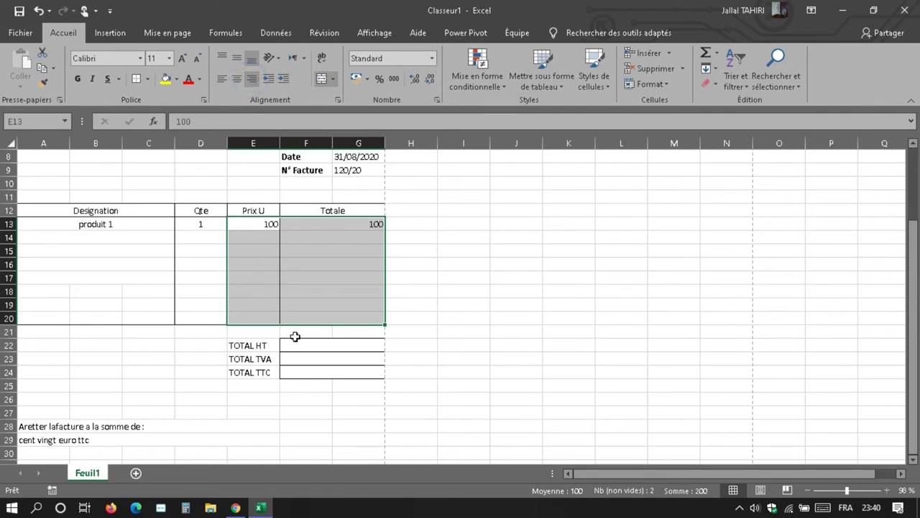
left_click_drag(296, 346, 295, 373)
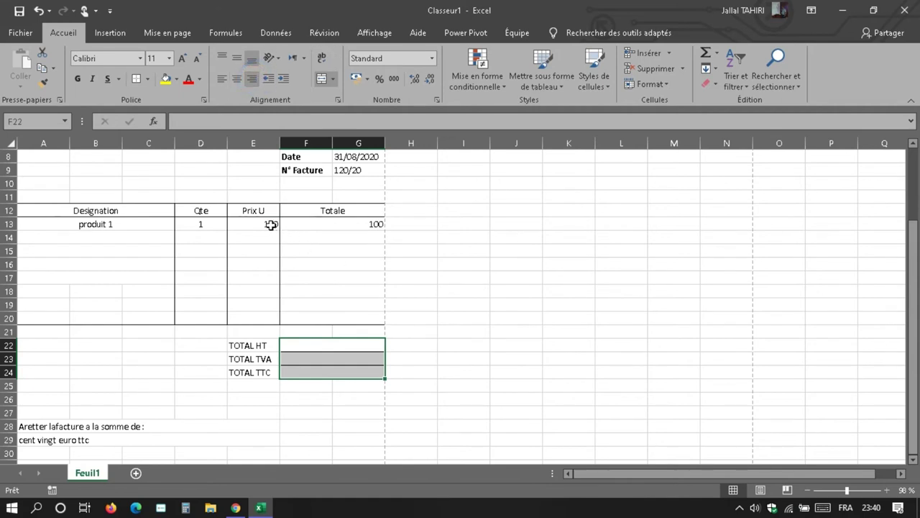
left_click_drag(270, 225, 308, 315)
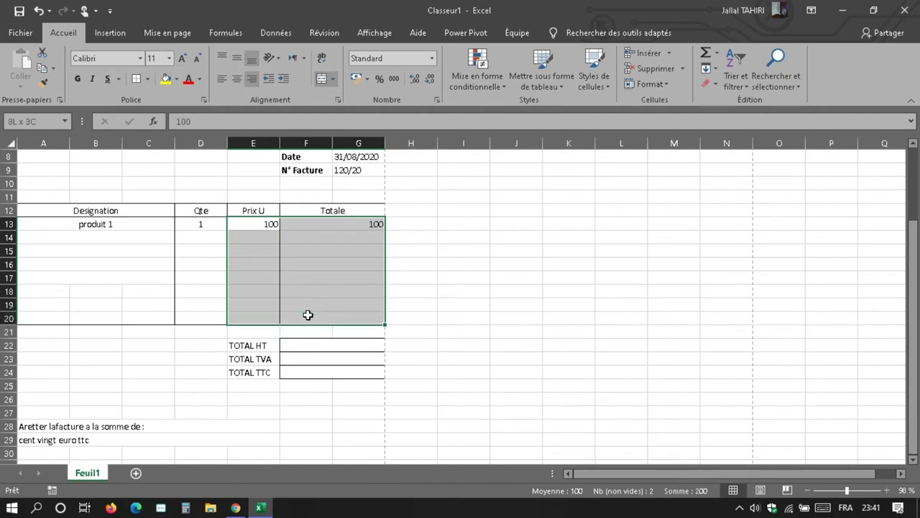
left_click(414, 80)
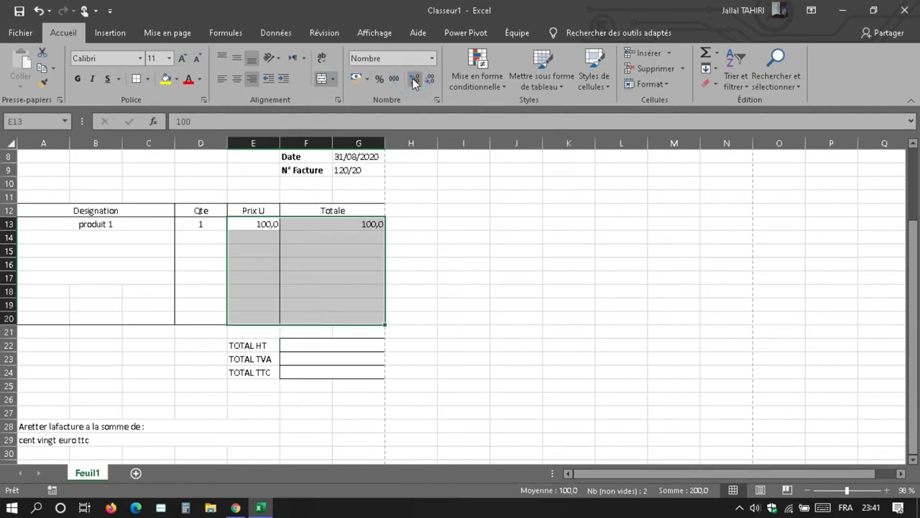
left_click(414, 80)
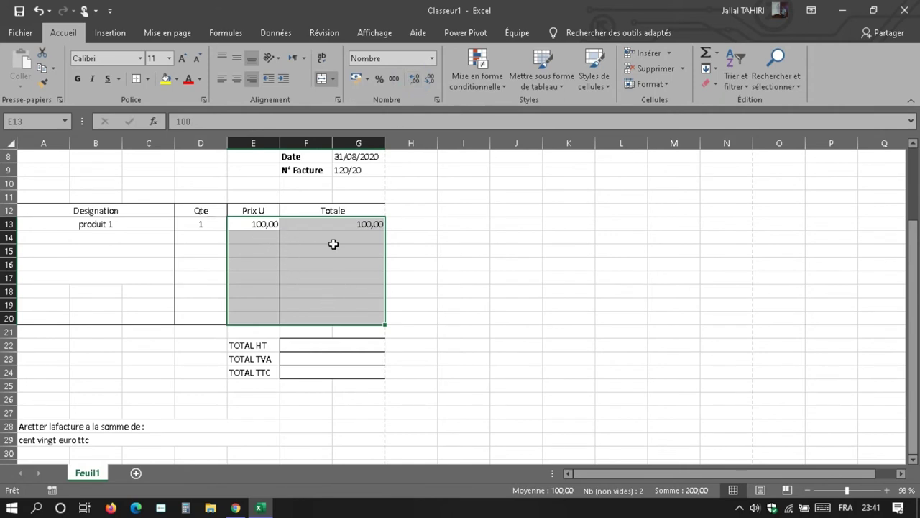
left_click(363, 226)
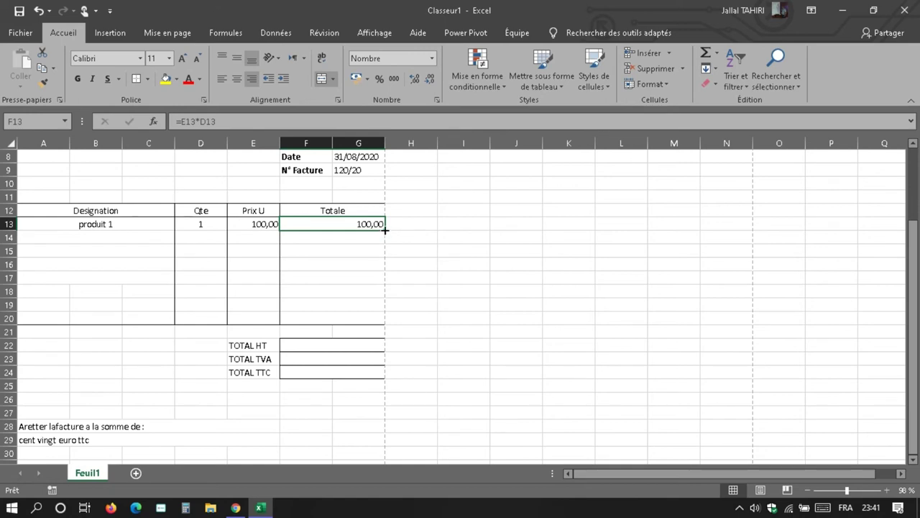
Copy the F13 Totale formula into F14 only, undoing a fill down to row 20
left_click_drag(385, 230, 362, 319)
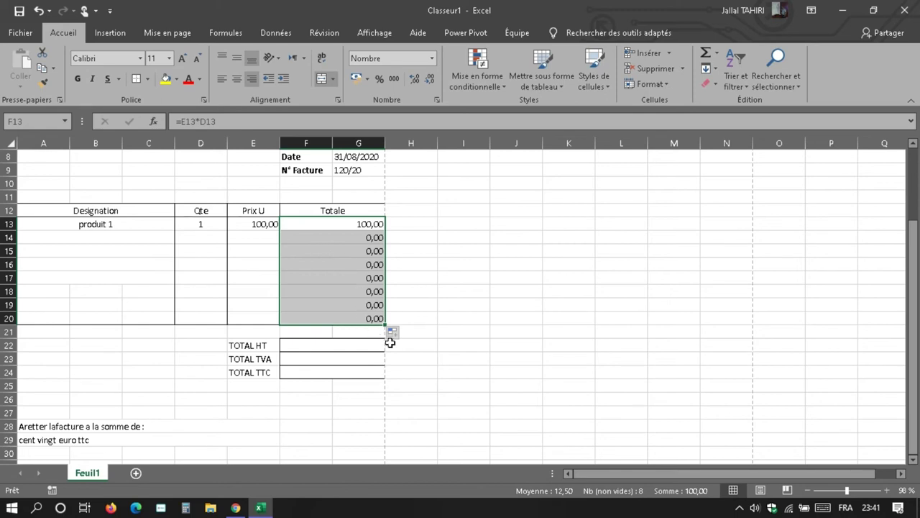
left_click(342, 347)
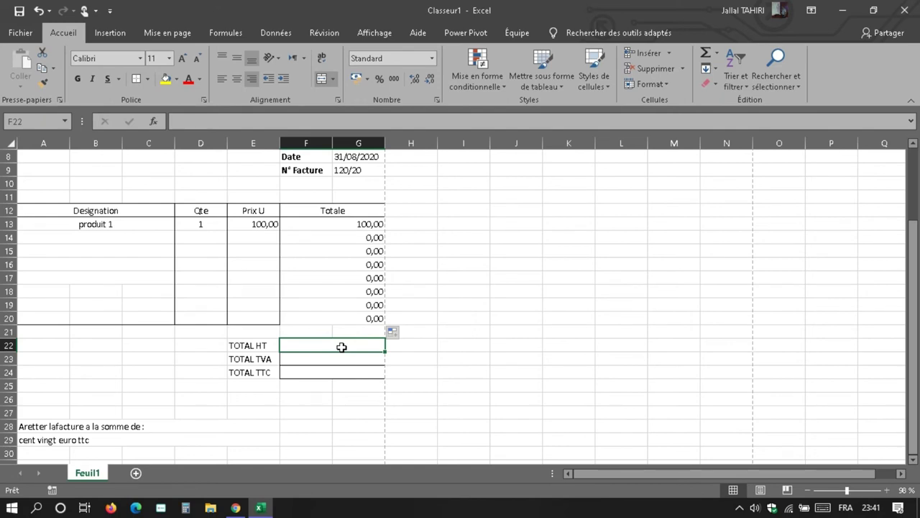
key("ctrl+z")
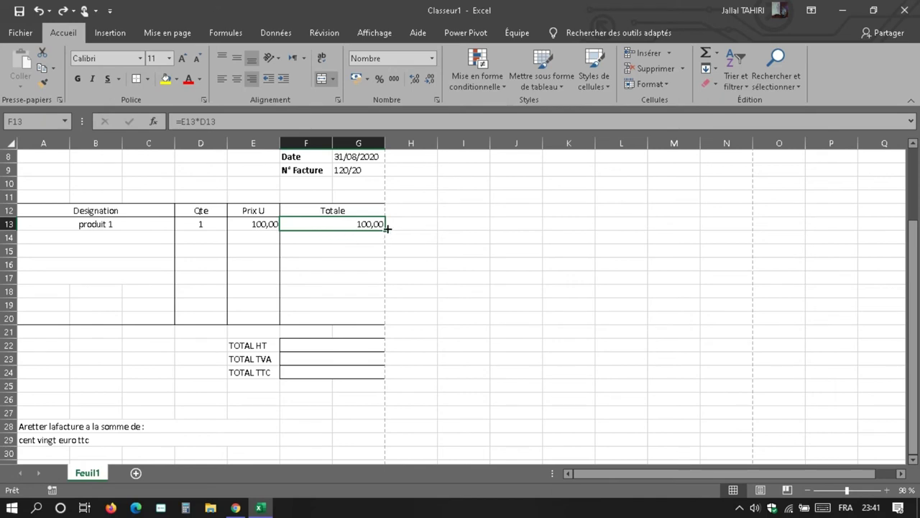
left_click_drag(387, 228, 387, 242)
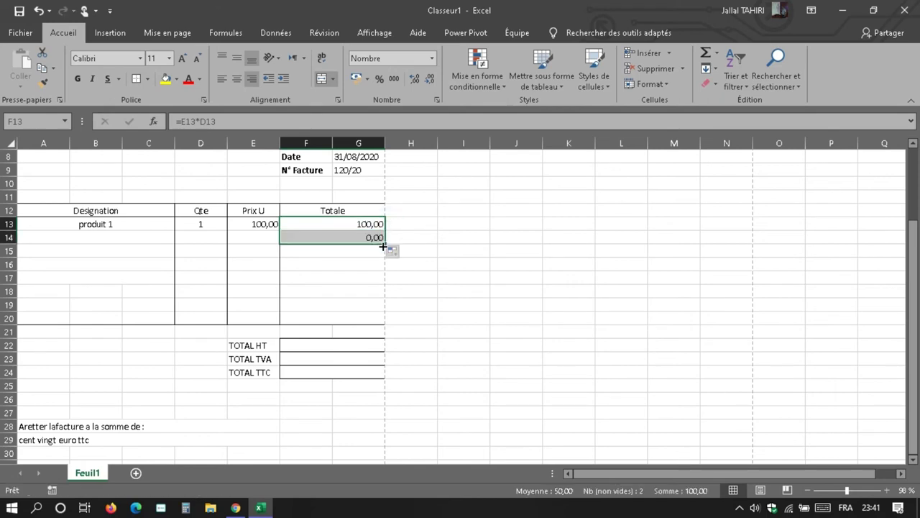
left_click(200, 239)
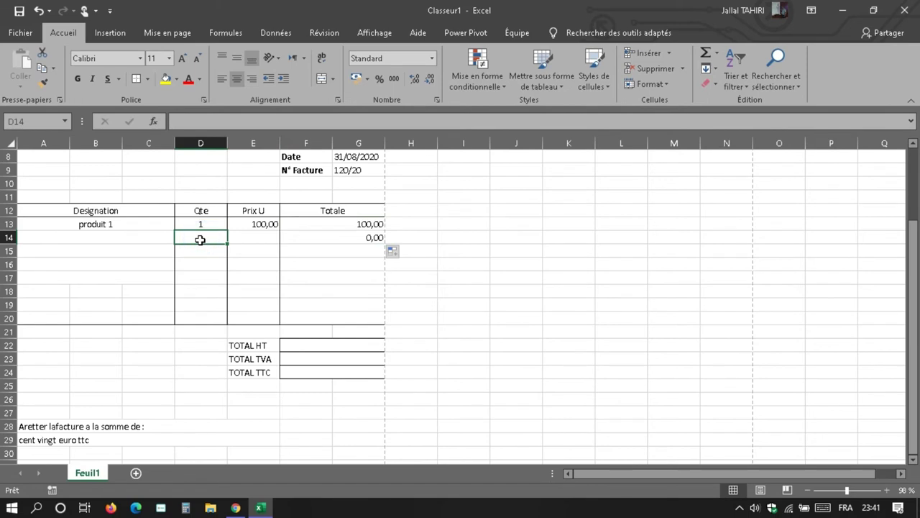
Change E13 to 50 and fill row 14 with produit2, quantity 1, price 50
left_click(248, 225)
type("50")
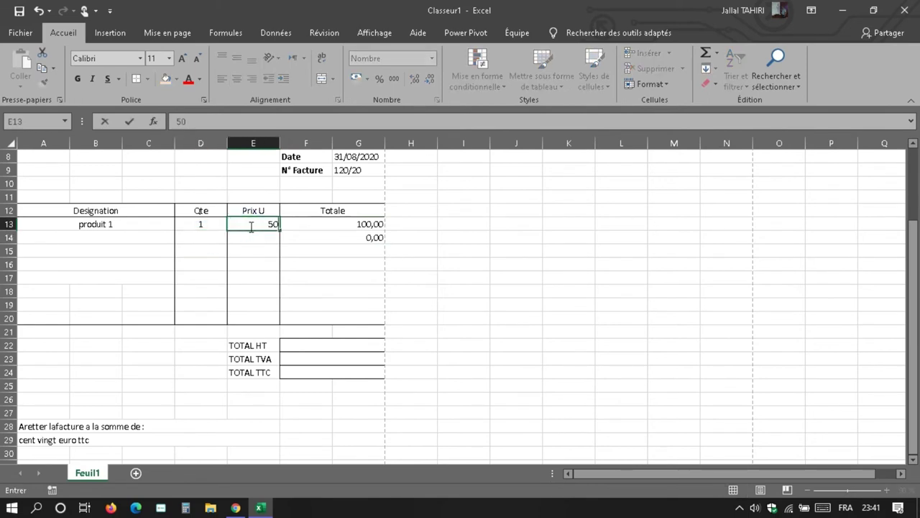
left_click(207, 237)
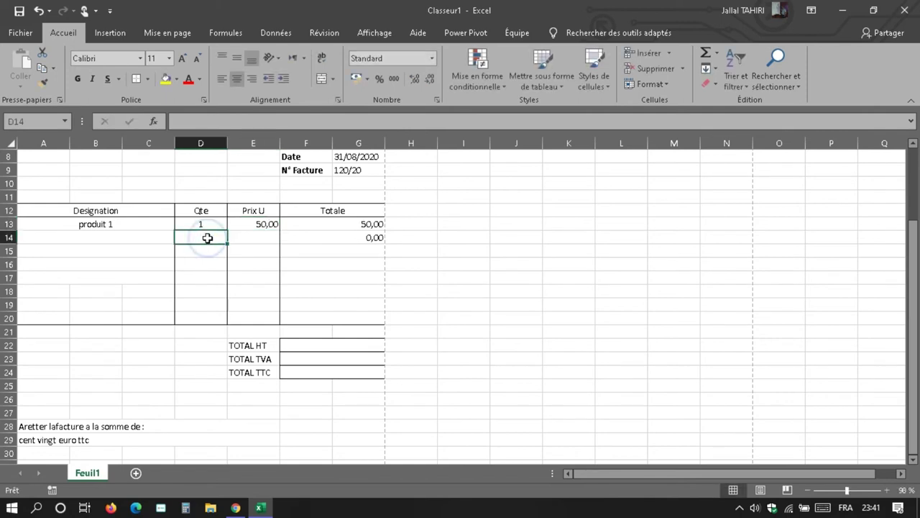
type("1")
left_click(241, 238)
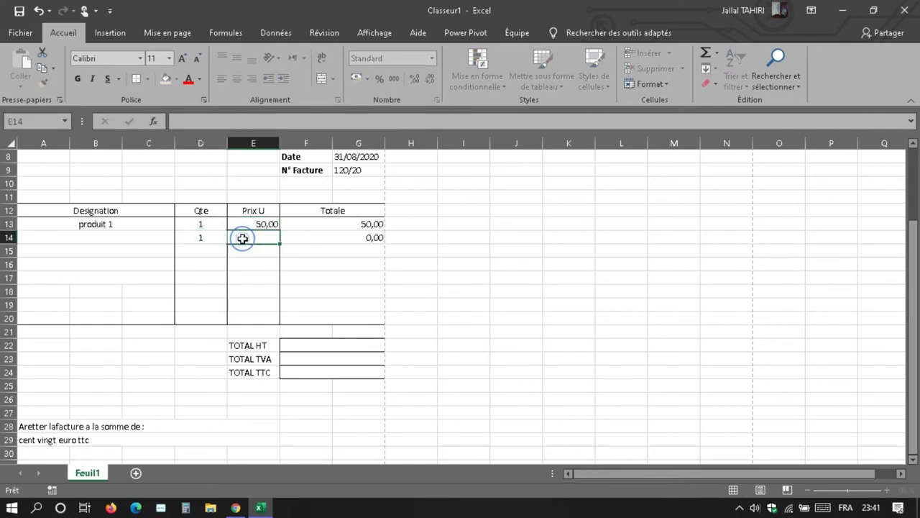
type("50")
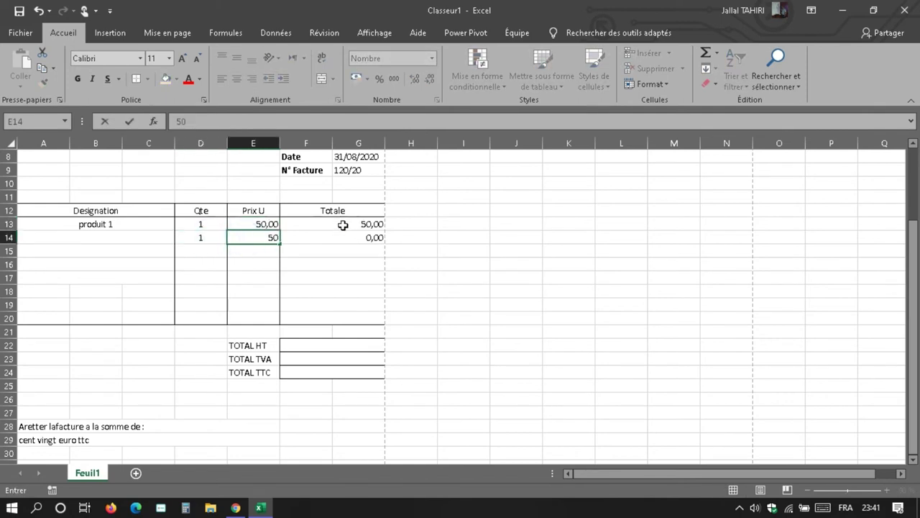
left_click(344, 235)
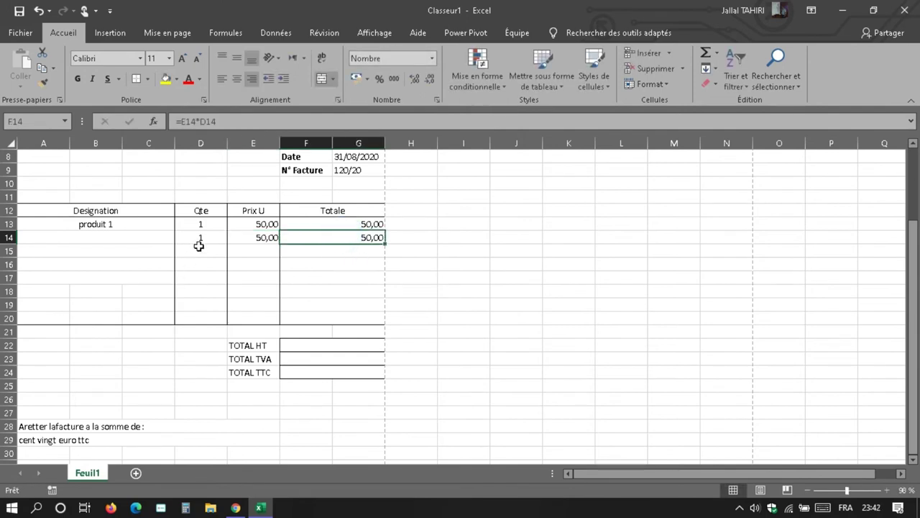
left_click(118, 238)
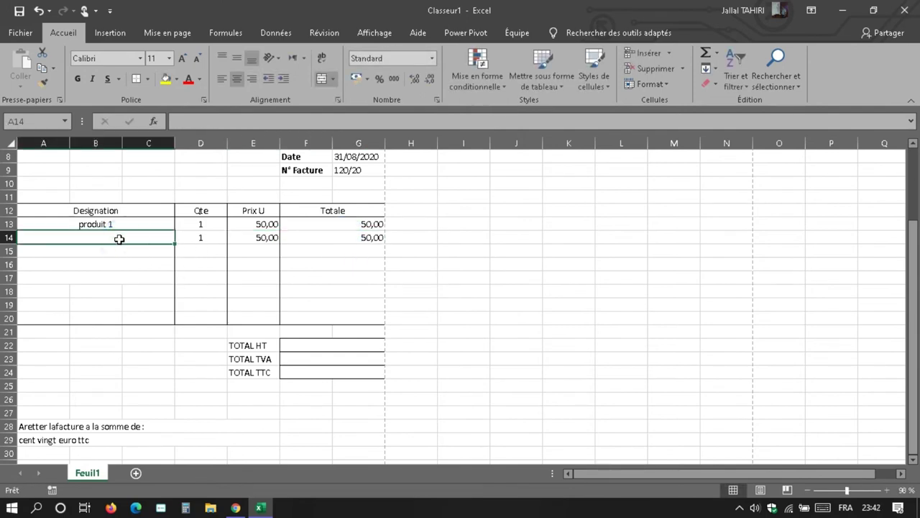
type("pr")
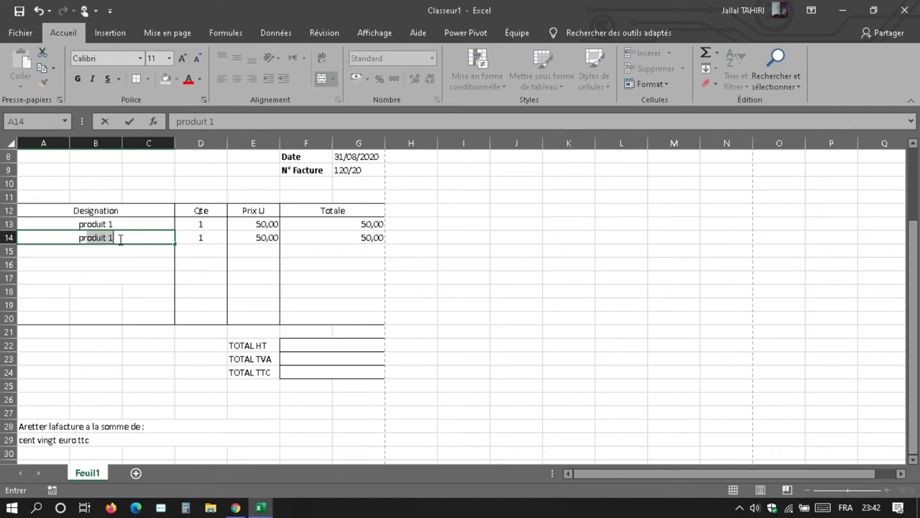
type("oduit")
type("2")
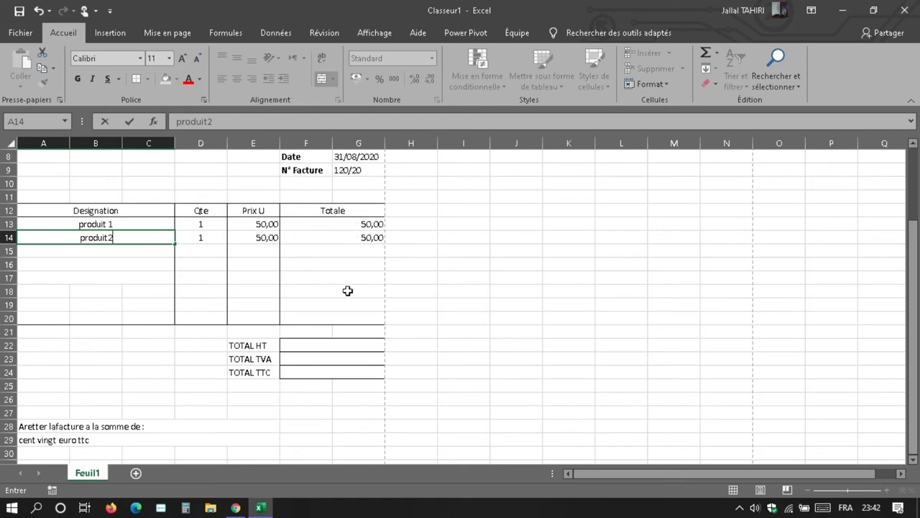
Set F22 to =SOMME(F13:G20), replacing the formula that gave #VALEUR!
left_click(317, 346)
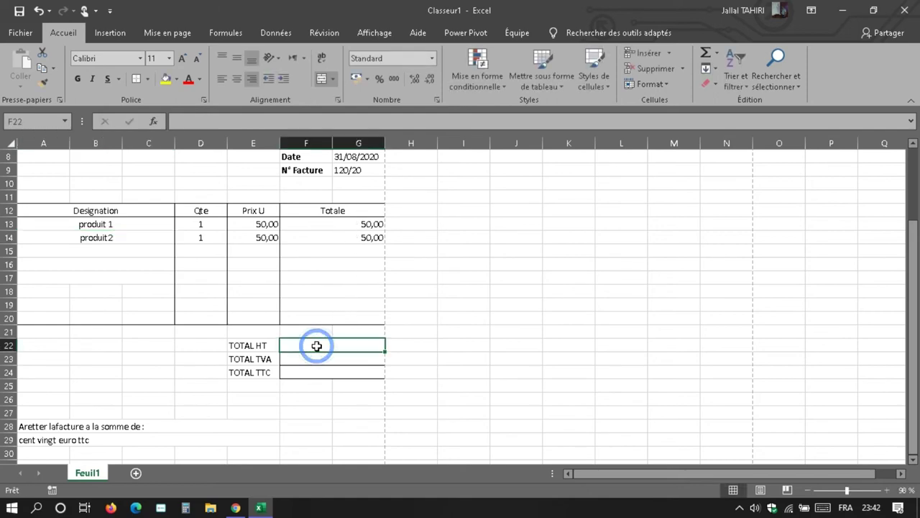
type("=")
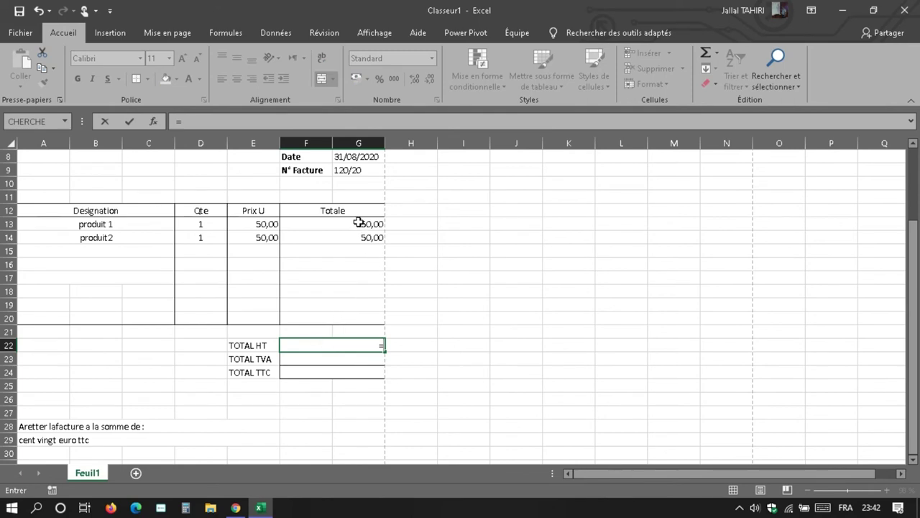
left_click_drag(358, 223, 336, 321)
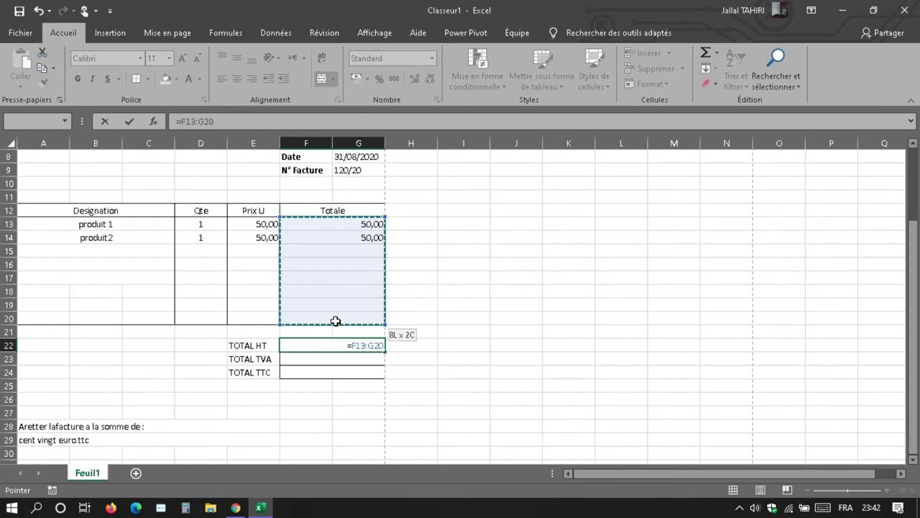
key("Return")
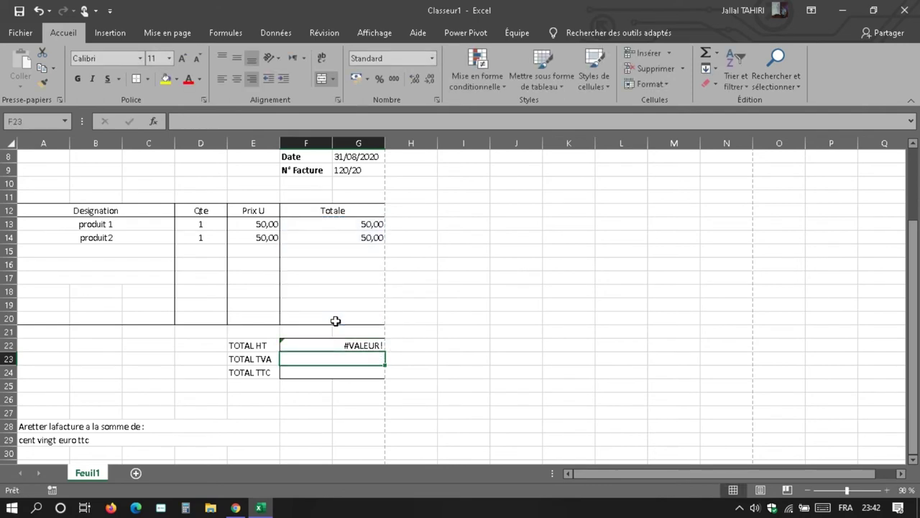
left_click(332, 347)
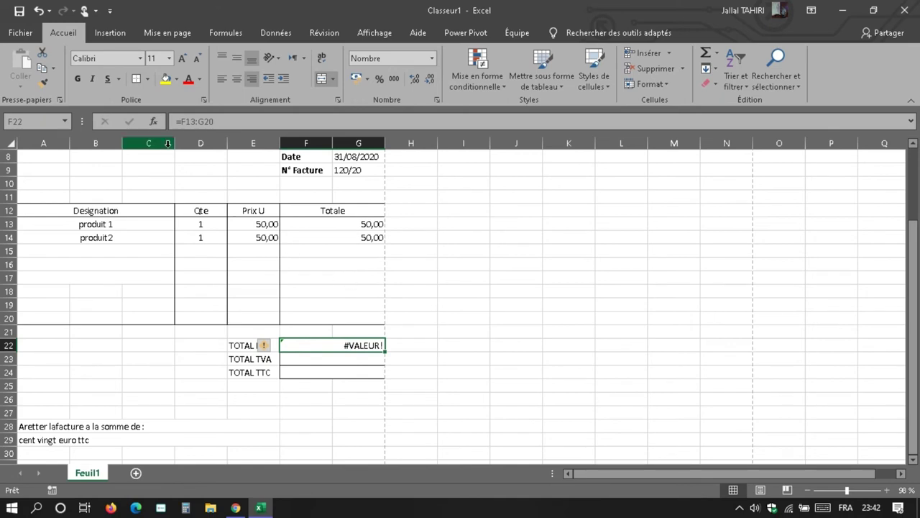
left_click(182, 121)
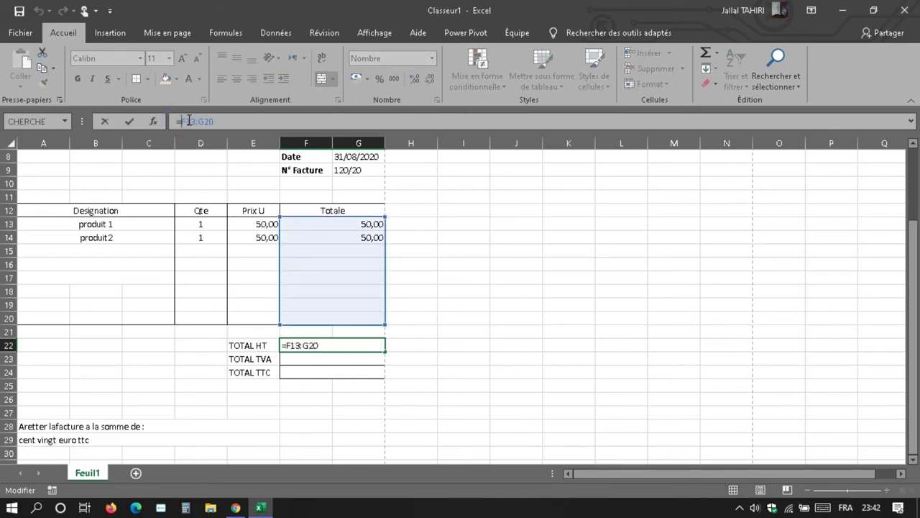
type("somme")
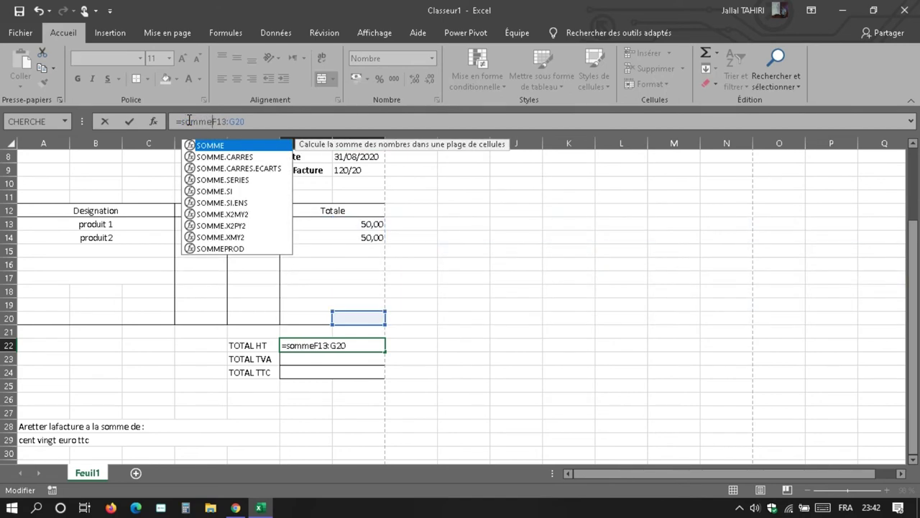
type("(")
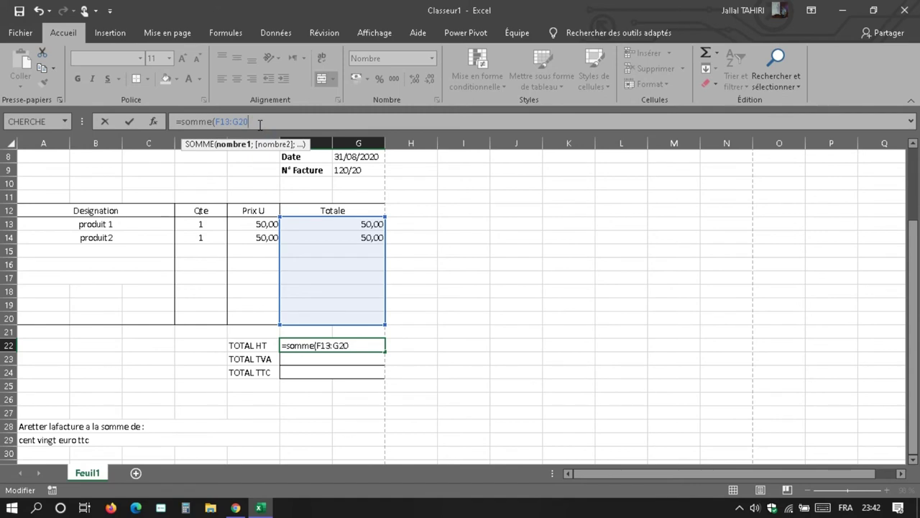
type(")")
key("Return")
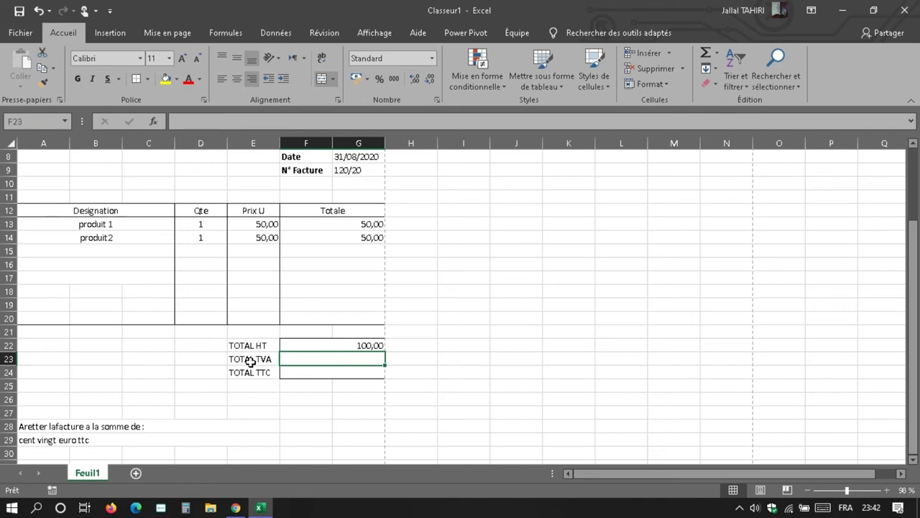
Enter the formula =F22*0,2 in the TOTAL TVA cell F23
left_click(349, 357)
type("=")
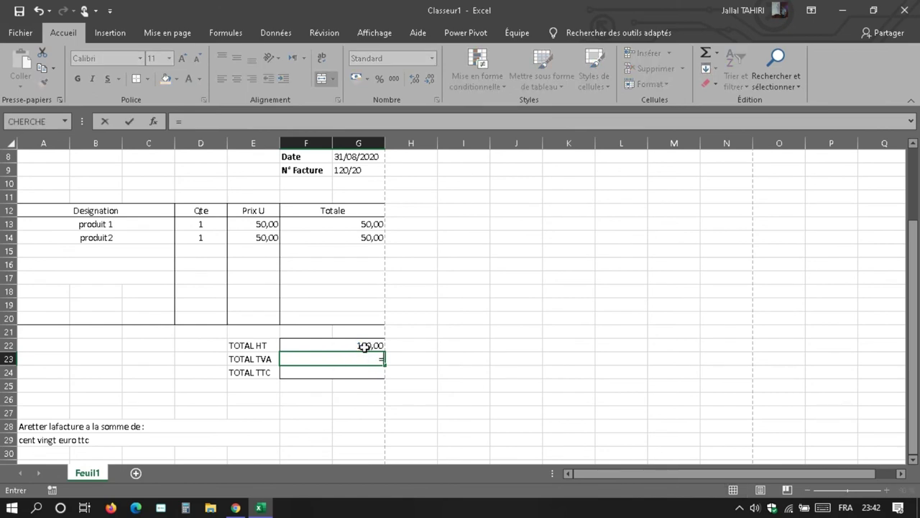
left_click(367, 344)
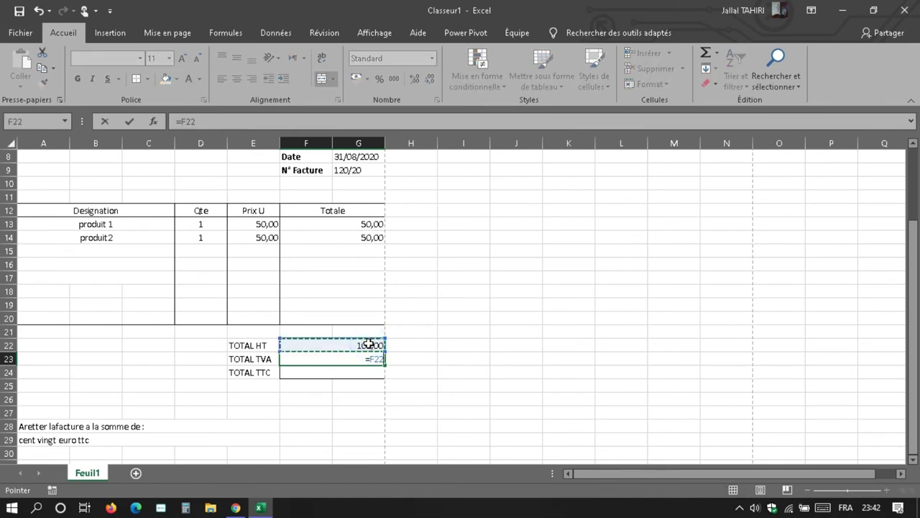
type("*0,")
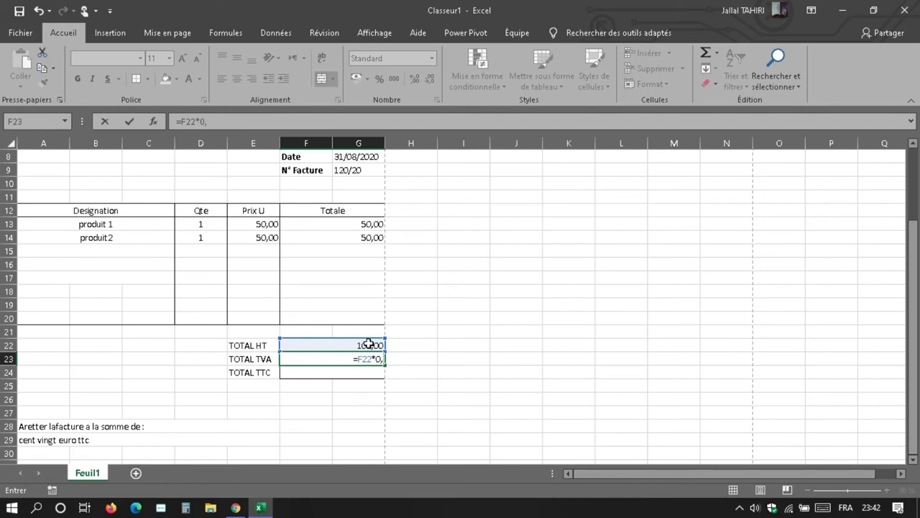
type("2")
key("Return")
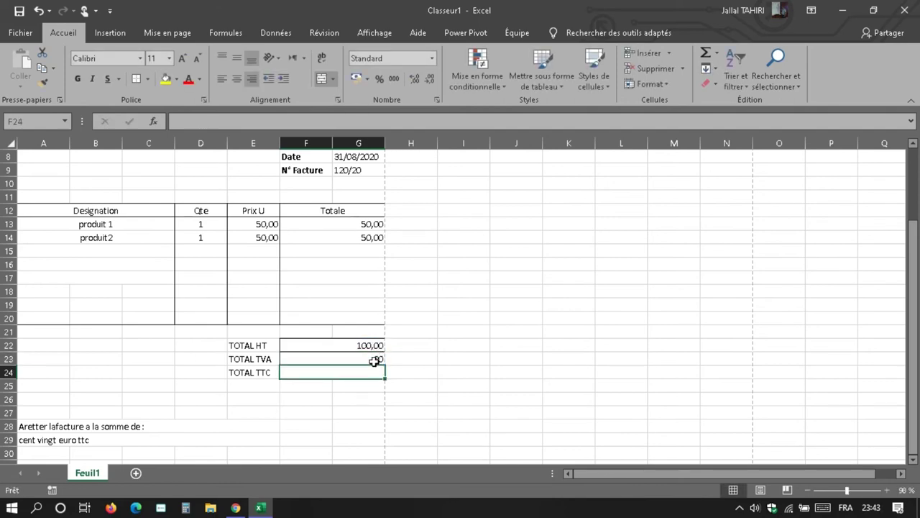
Add decimal places so TOTAL TVA displays 20,000
left_click(374, 360)
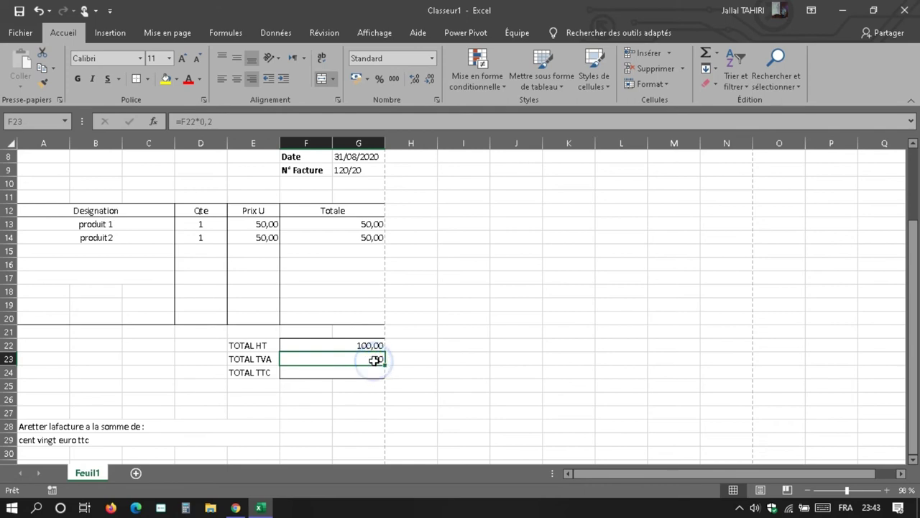
left_click(414, 81)
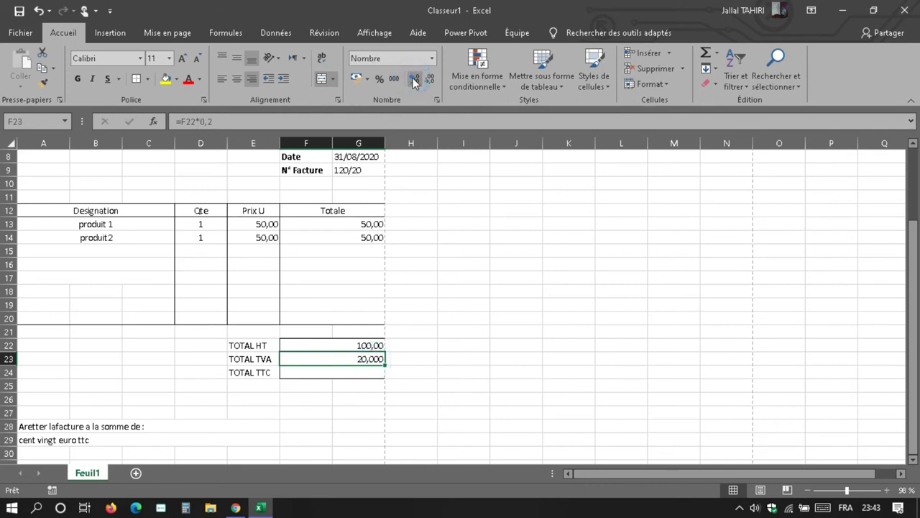
left_click(346, 371)
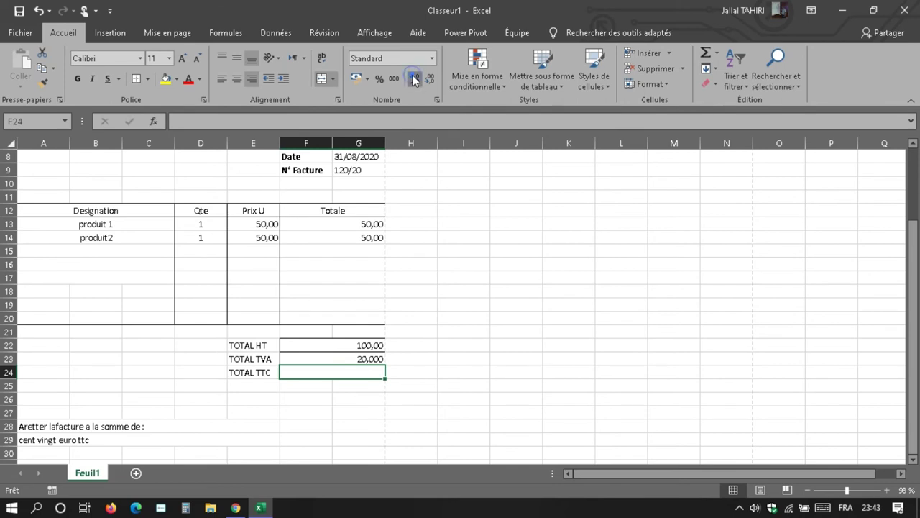
left_click(415, 80)
Complete the TOTAL TTC formula as =F22*1,2
type("=")
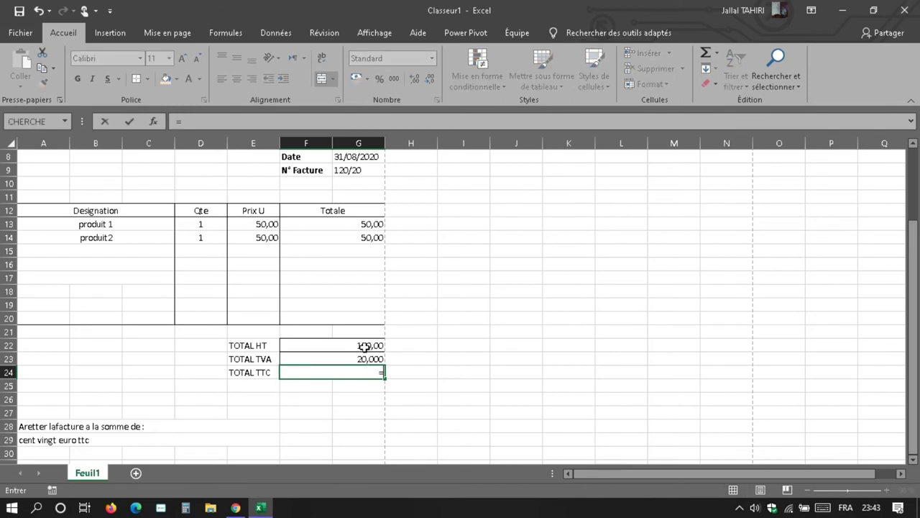
left_click(365, 346)
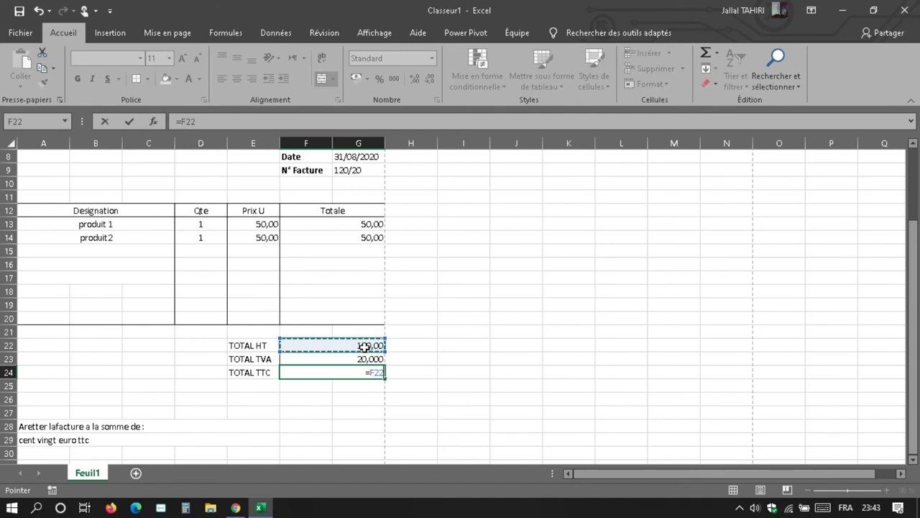
type("*")
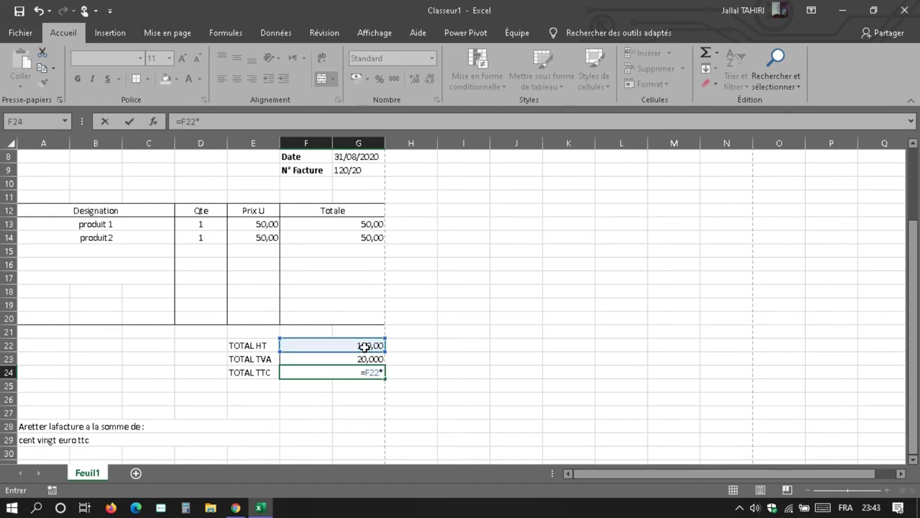
type("1,2")
key("Return")
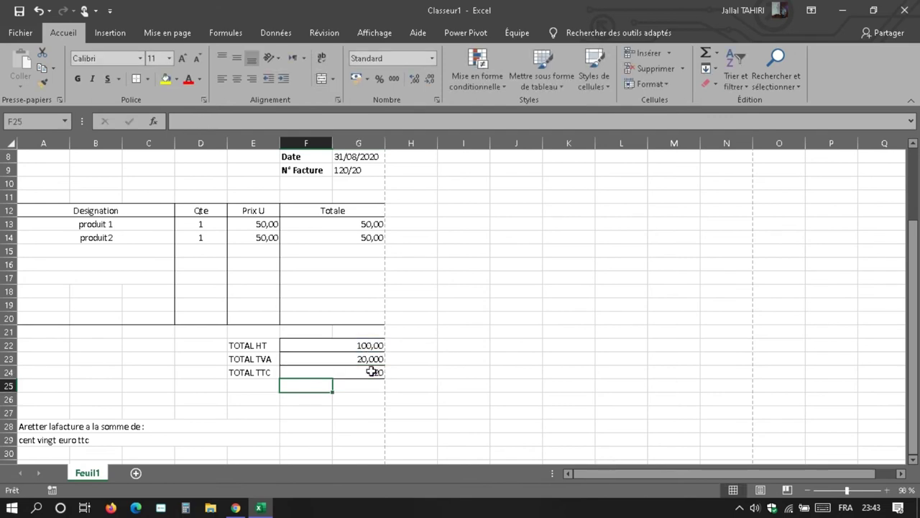
Apply the Nombre format to TOTAL TTC so it shows 120,000
left_click(372, 371)
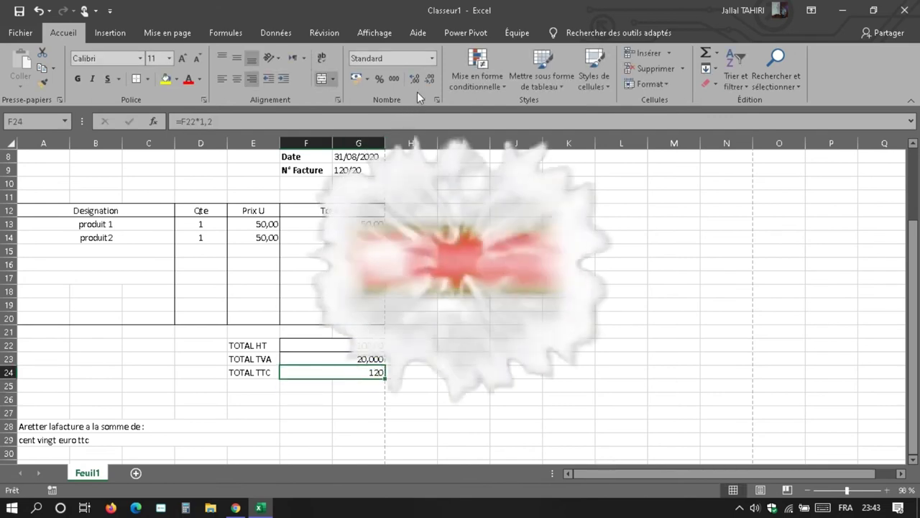
left_click(415, 79)
left_click(415, 78)
left_click(415, 78)
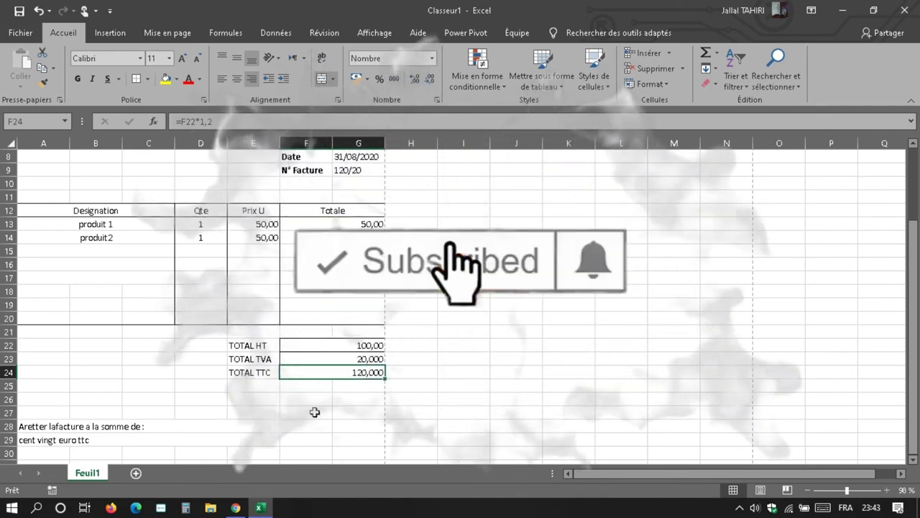
scroll(384, 412, "down", 2)
scroll(384, 415, "down", 3)
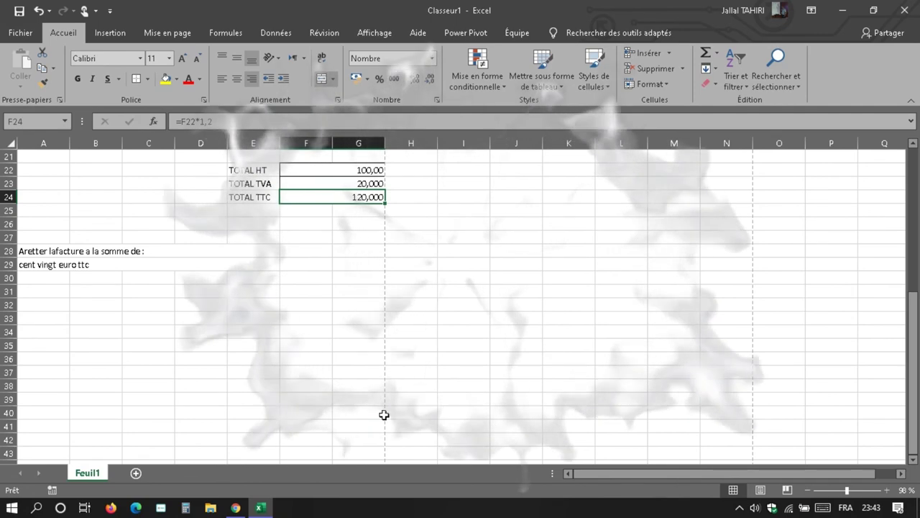
scroll(384, 415, "down", 4)
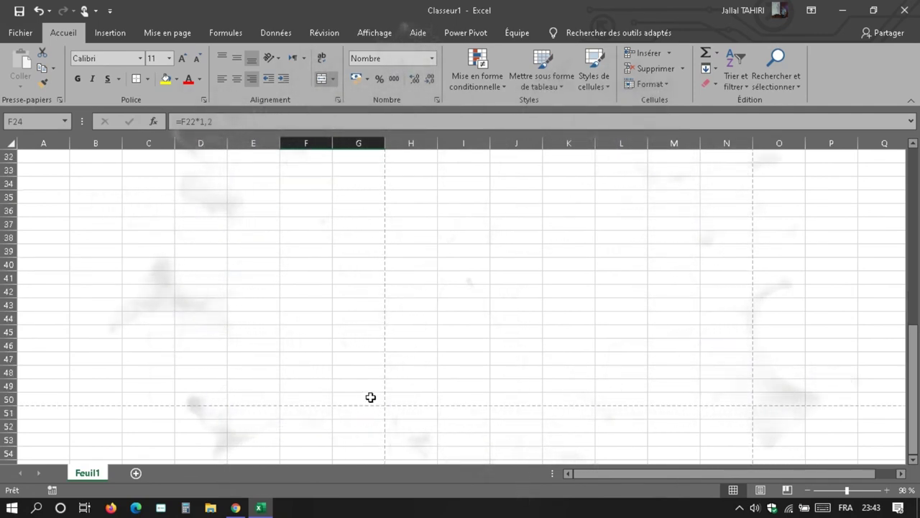
Merge and centre A48:G50 into a single footer cell and start editing it
mouse_move(358, 397)
left_mouse_down()
mouse_move(279, 347)
mouse_move(234, 381)
mouse_move(107, 365)
mouse_move(69, 376)
left_mouse_up()
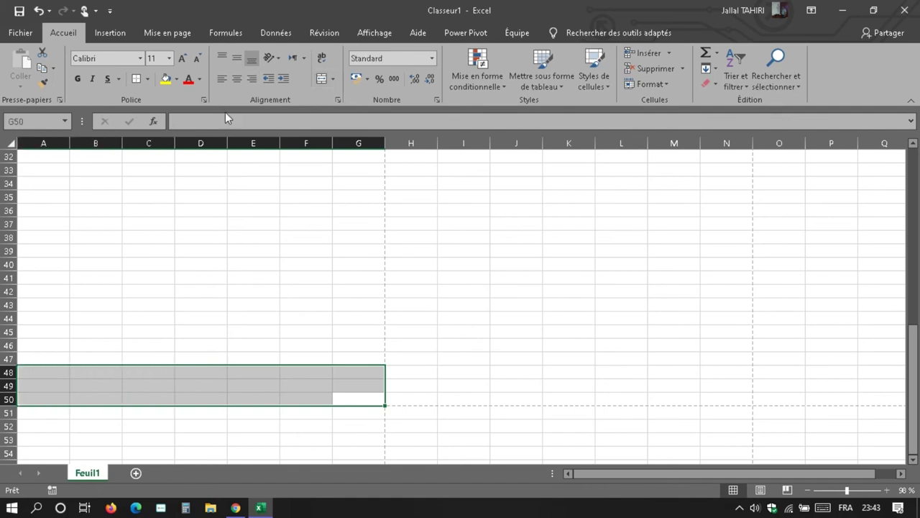
left_click(321, 81)
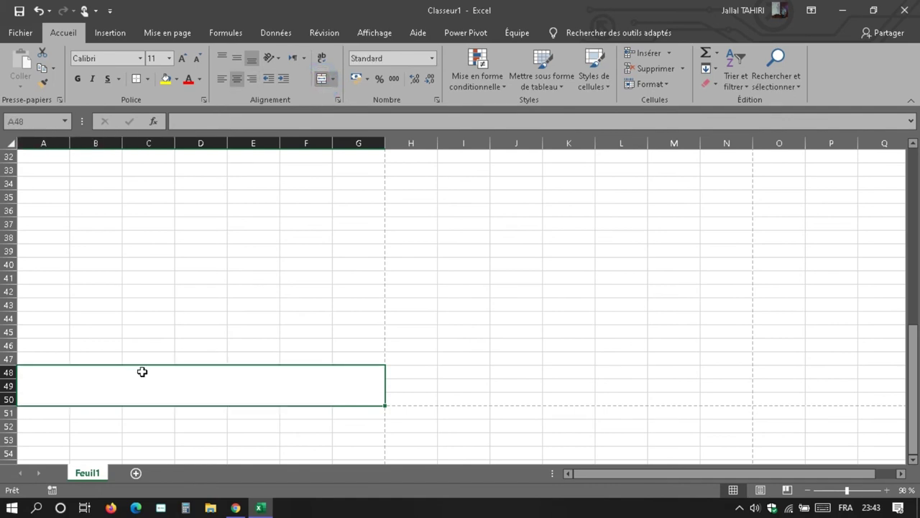
double_click(175, 381)
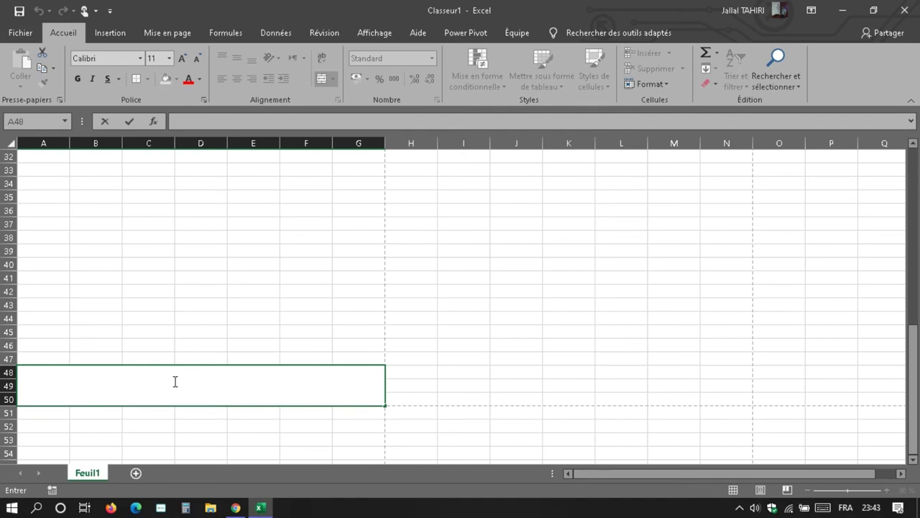
Type 'ANGLE FORMATION' with its address, then the RC and IF registration numbers on a second line
type("ANG")
type("LE ")
type("FO")
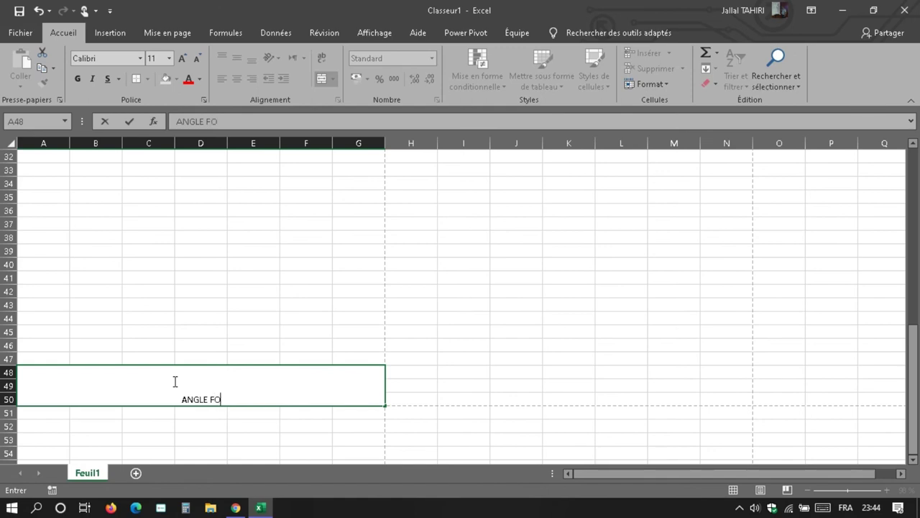
type("RMA")
type("TION")
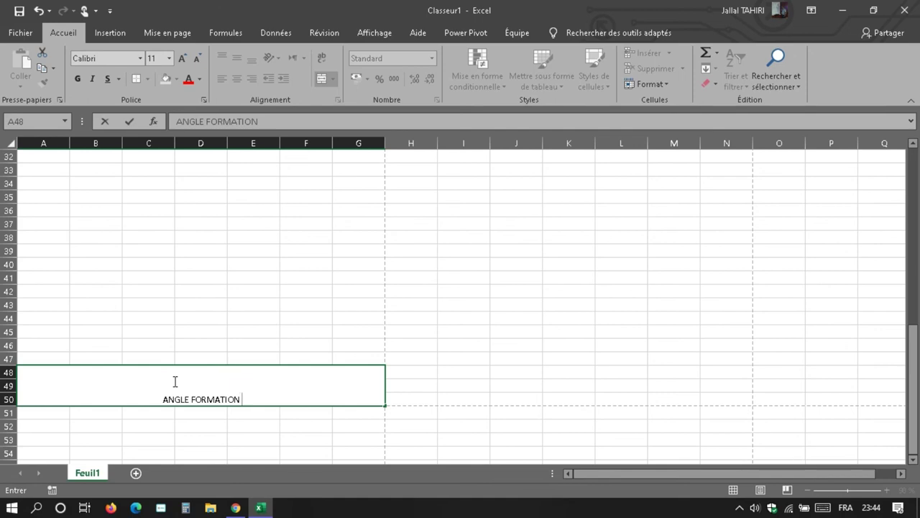
type(" |")
type("A")
type("PP15")
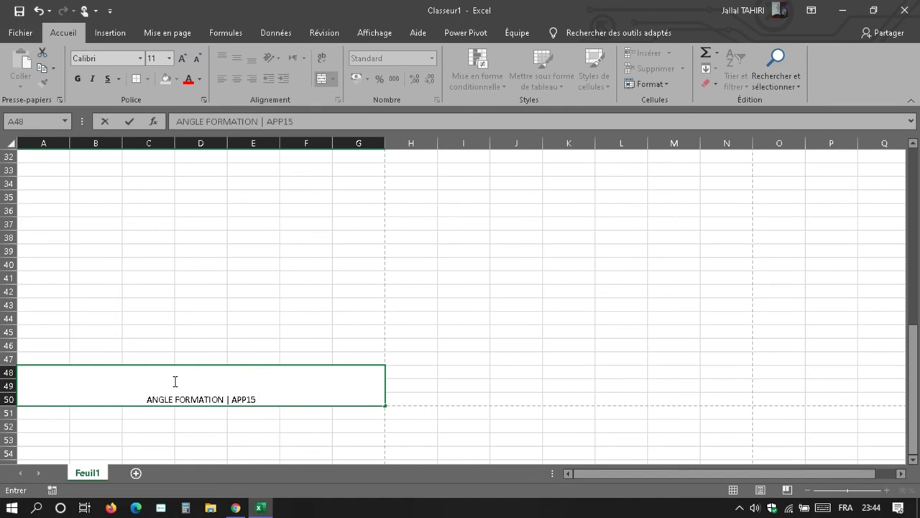
type(" IMM")
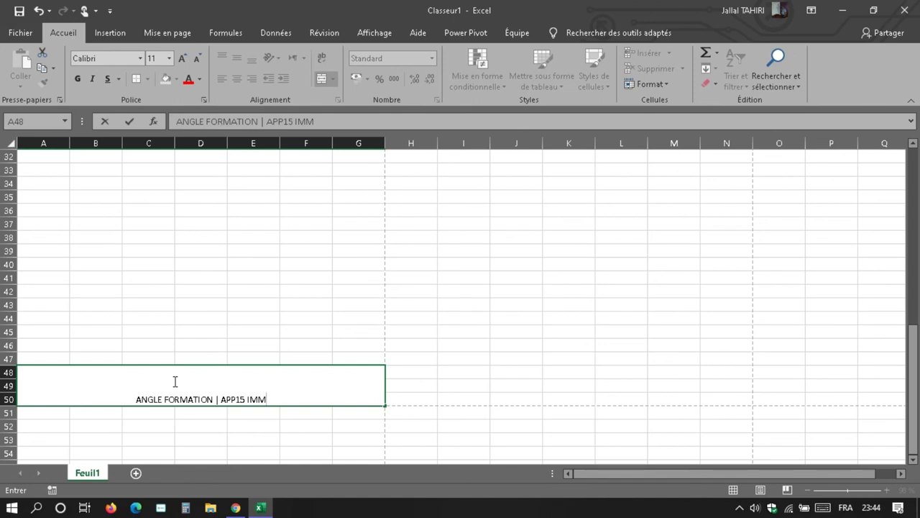
type("bp5")
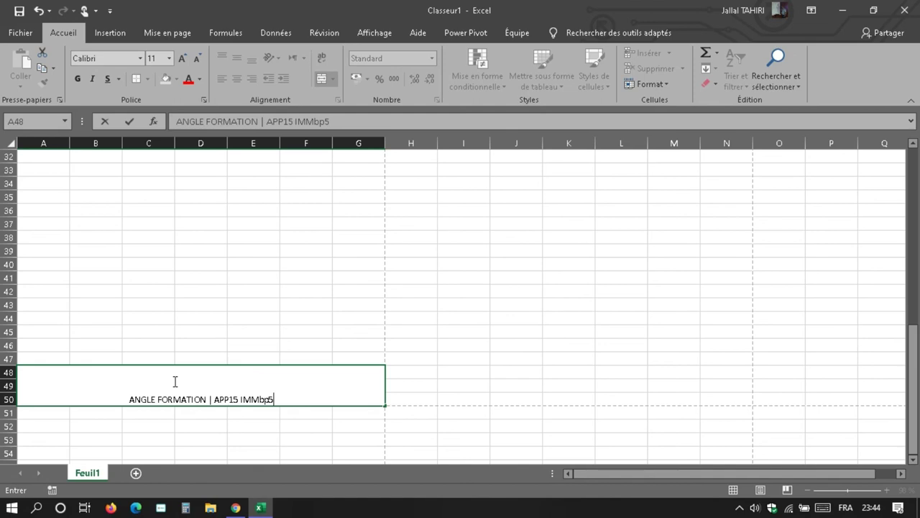
key("alt+Return")
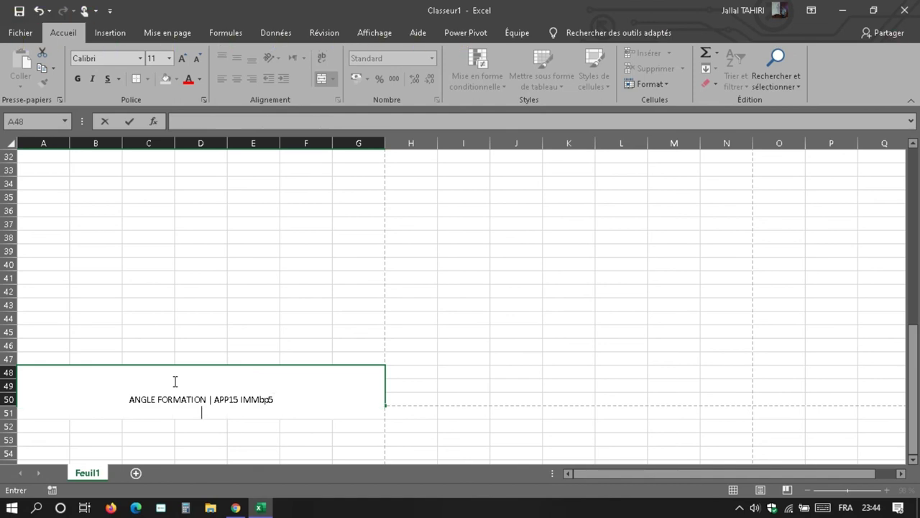
type("RC")
type(" /")
key("BackSpace")
type(":")
type(" 5")
type("25252")
type(" |F")
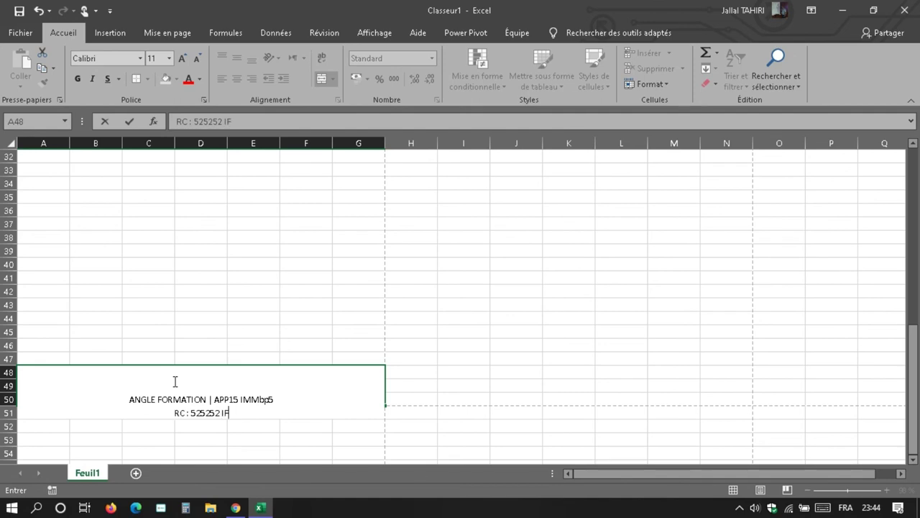
type(" :")
type(" 969696")
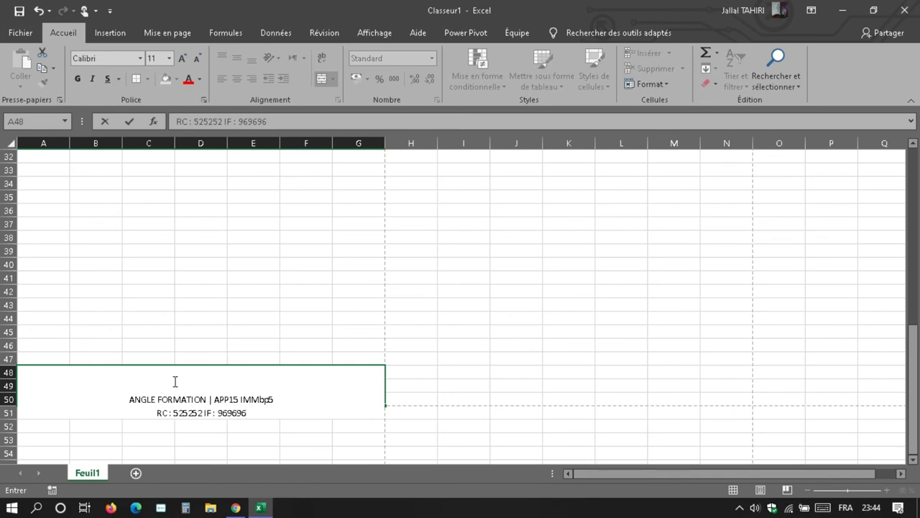
key("Return")
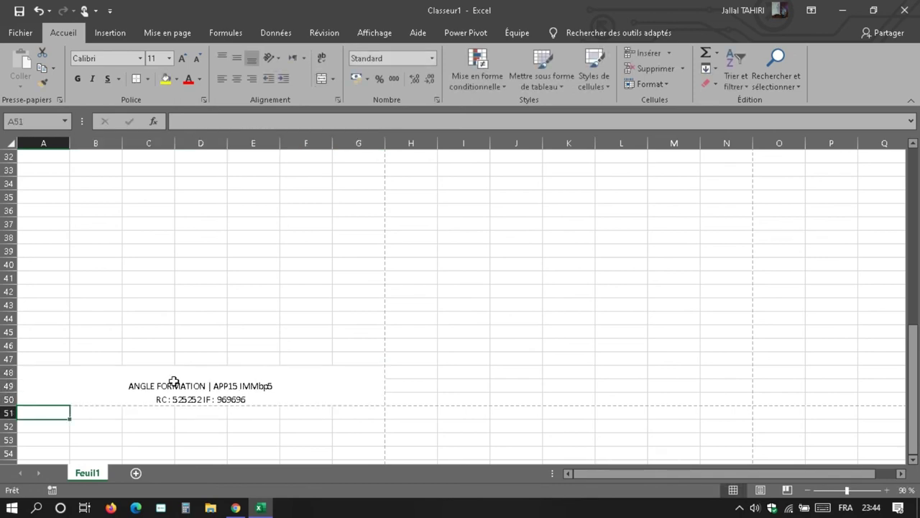
Vertically centre the merged footer cell A48 and set its font colour to grey
left_click(187, 395)
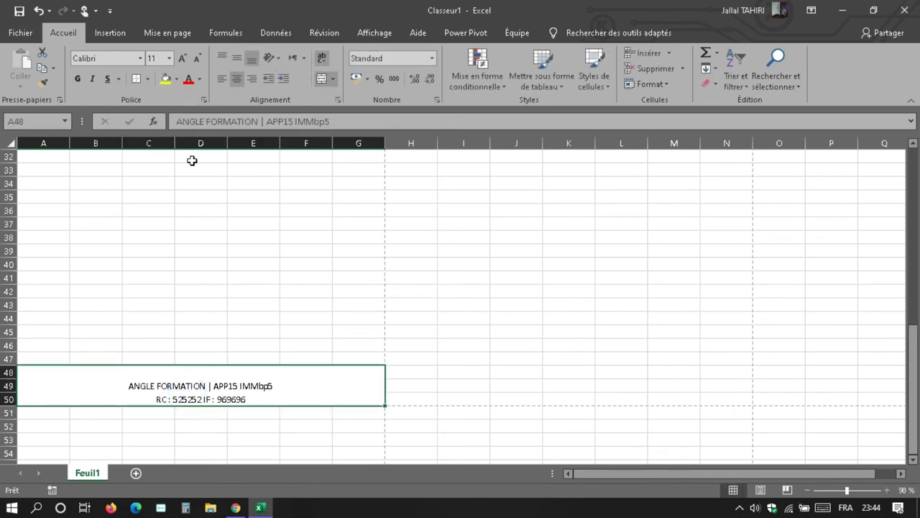
left_click(236, 59)
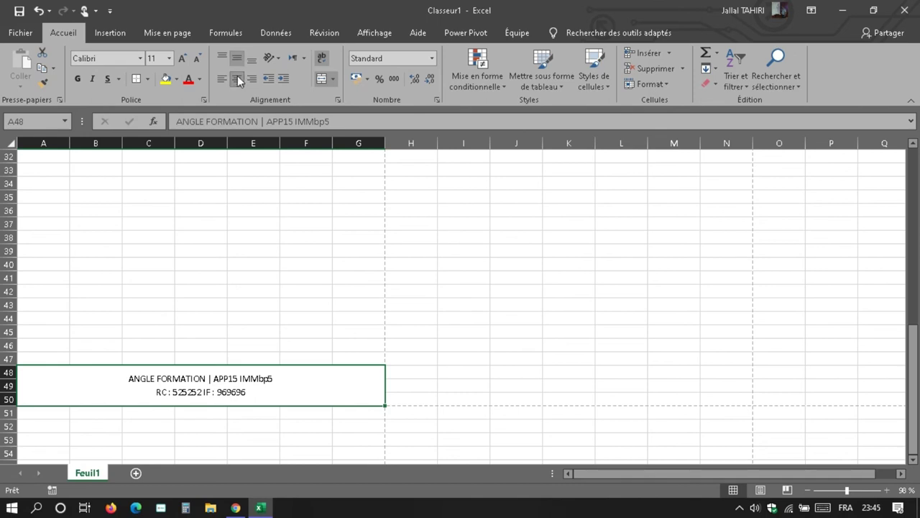
left_click(200, 80)
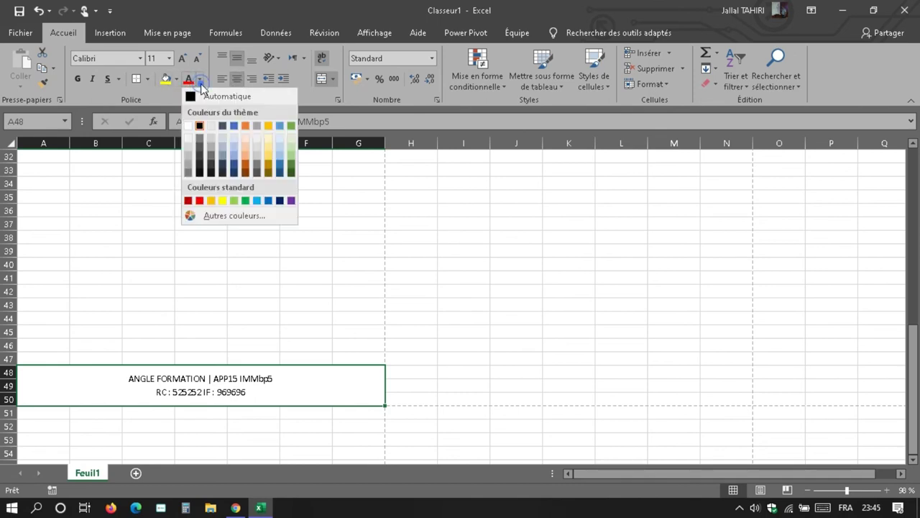
left_click(188, 174)
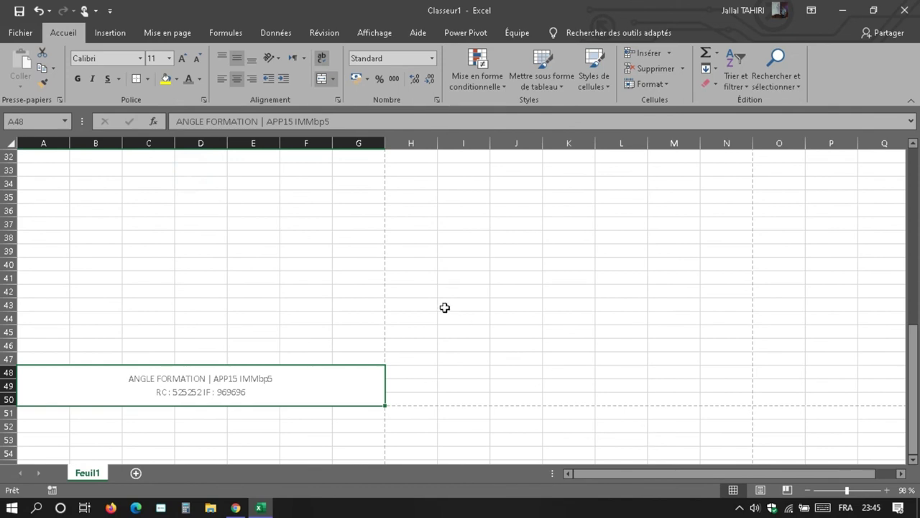
scroll(283, 252, "up", 9)
scroll(283, 251, "up", 2)
scroll(283, 252, "down", 4)
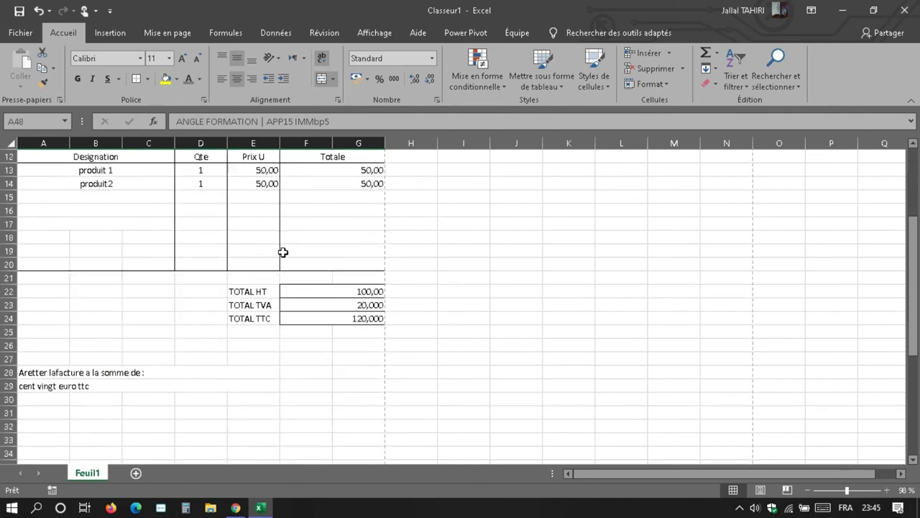
scroll(284, 251, "down", 1)
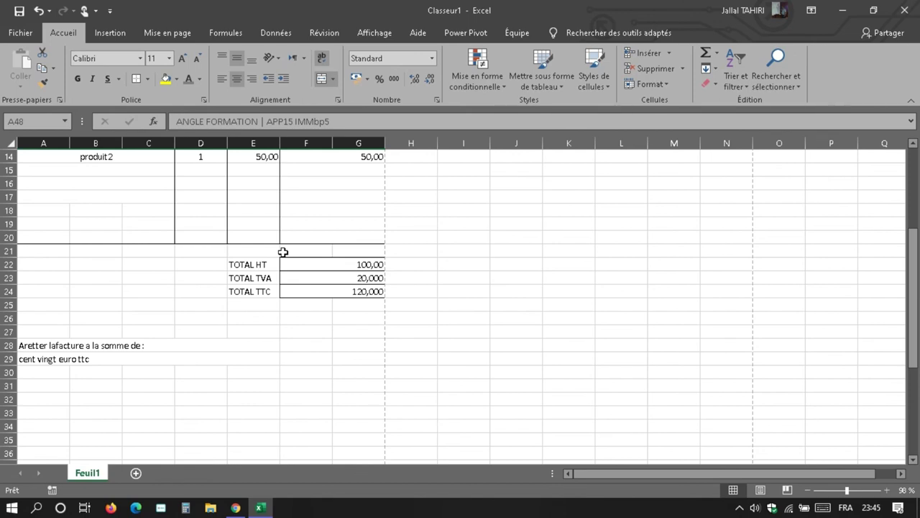
Open the print preview of the invoice with Ctrl+P
key("ctrl+p")
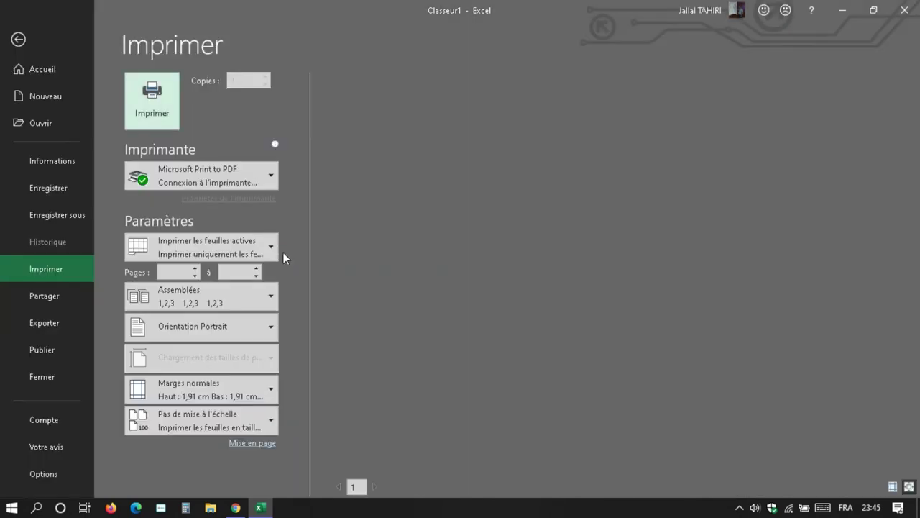